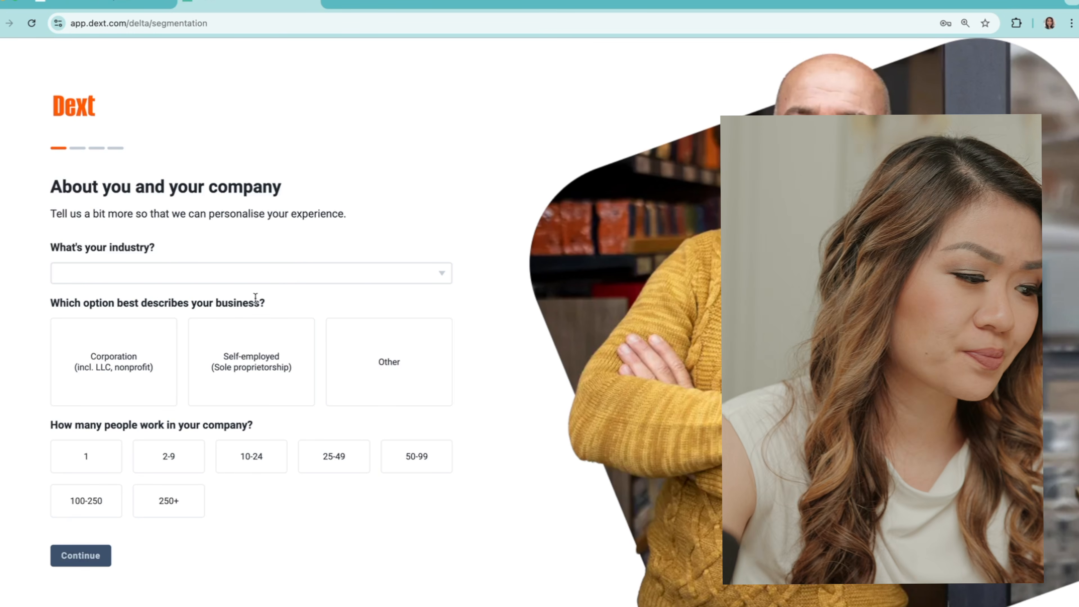
Step: Describe the company as a Corporation in Accounting and Bookkeeping with 2-9 people and continue the signup
click(129, 368)
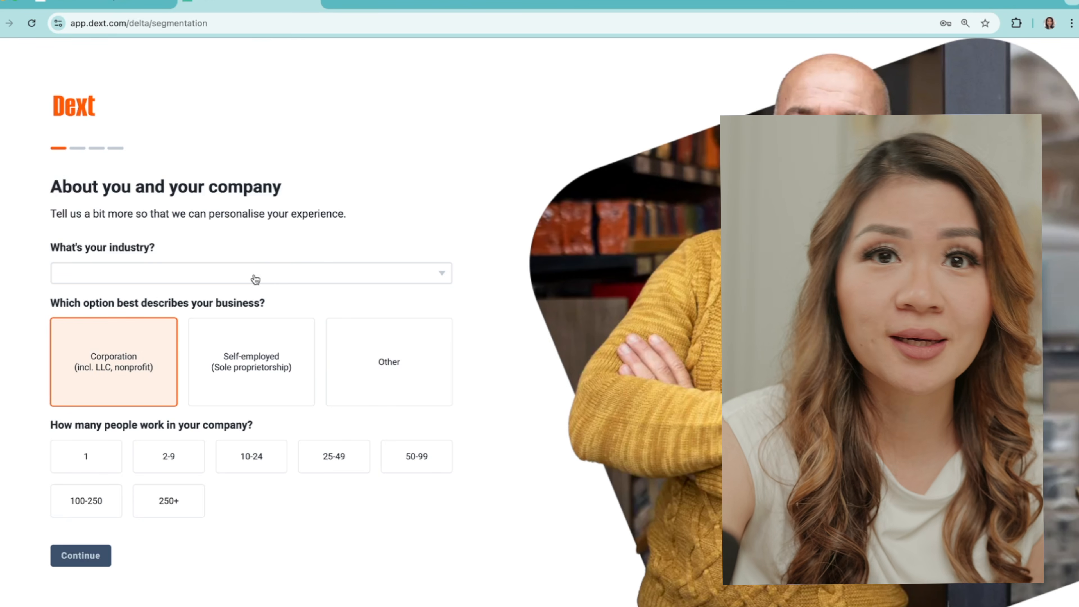
click(256, 279)
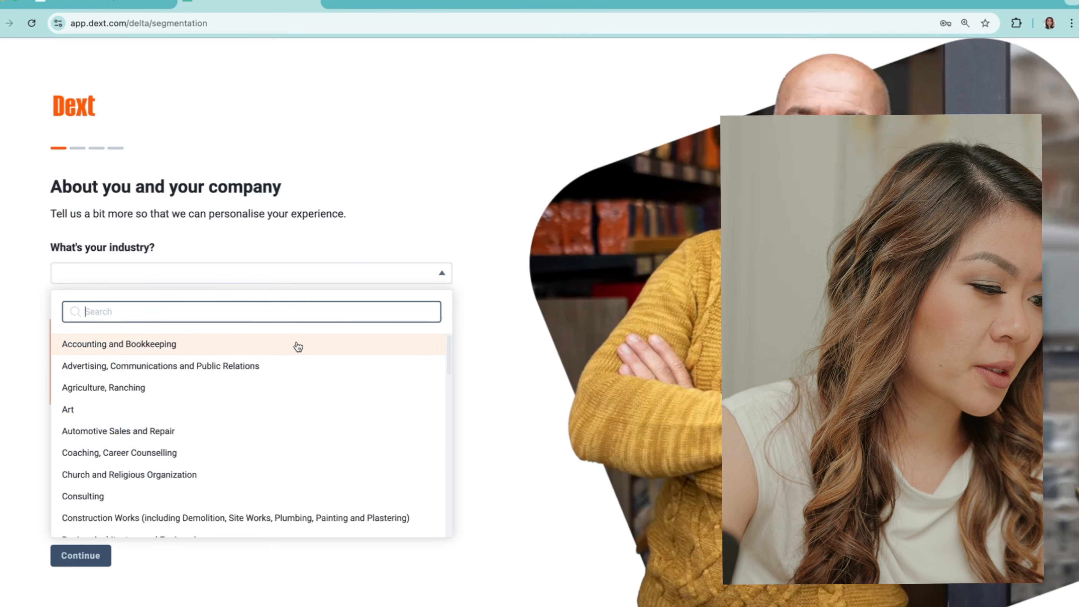
click(296, 344)
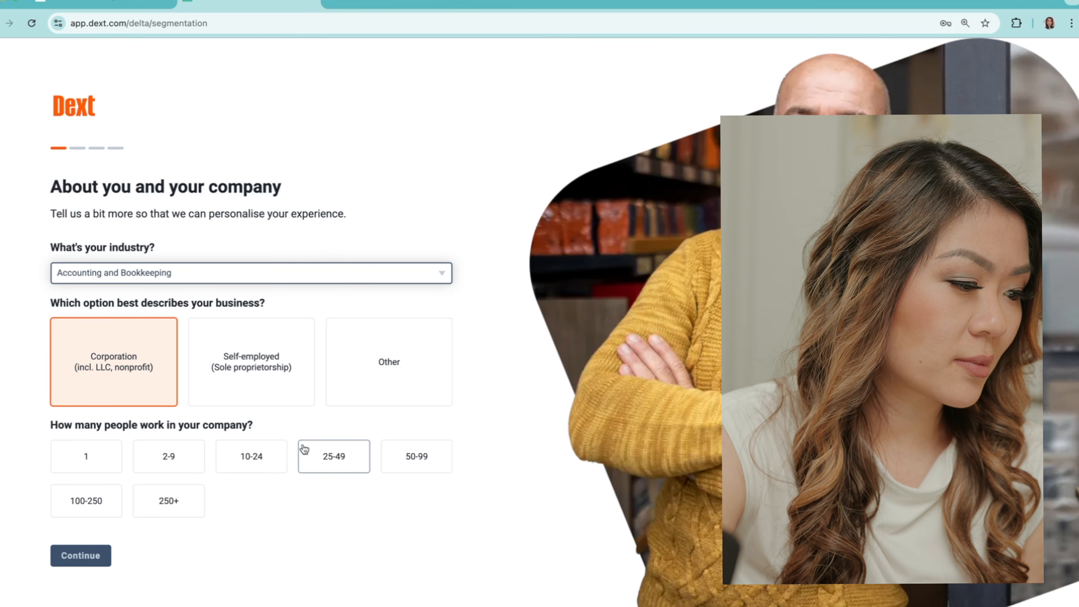
click(163, 461)
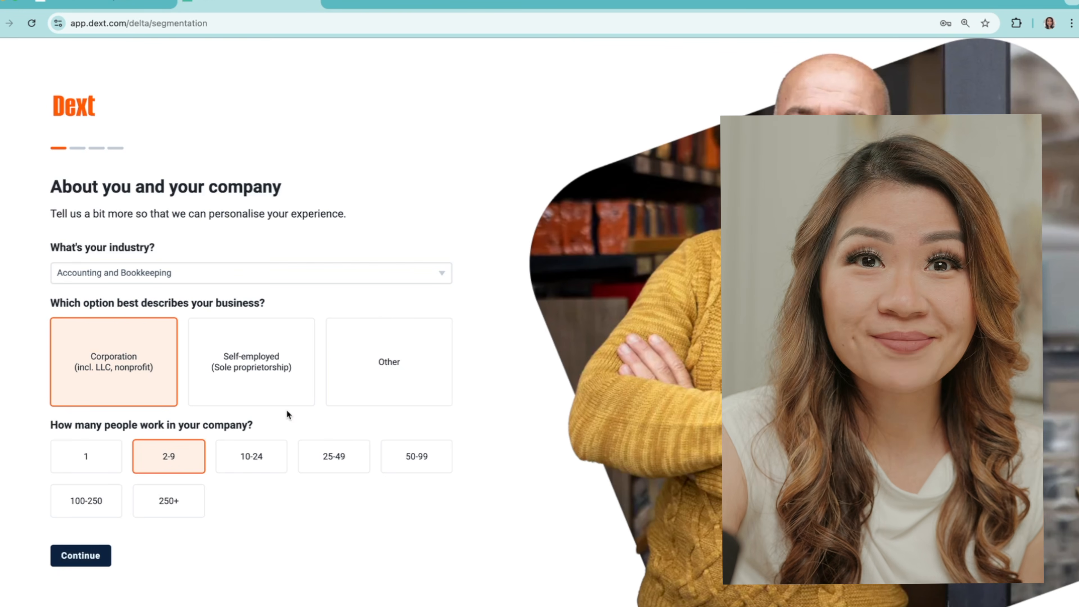
click(81, 555)
Step: Answer the remaining signup questions, choosing Expense management for employees as the purpose and QBO as the accounting software
click(164, 246)
click(134, 425)
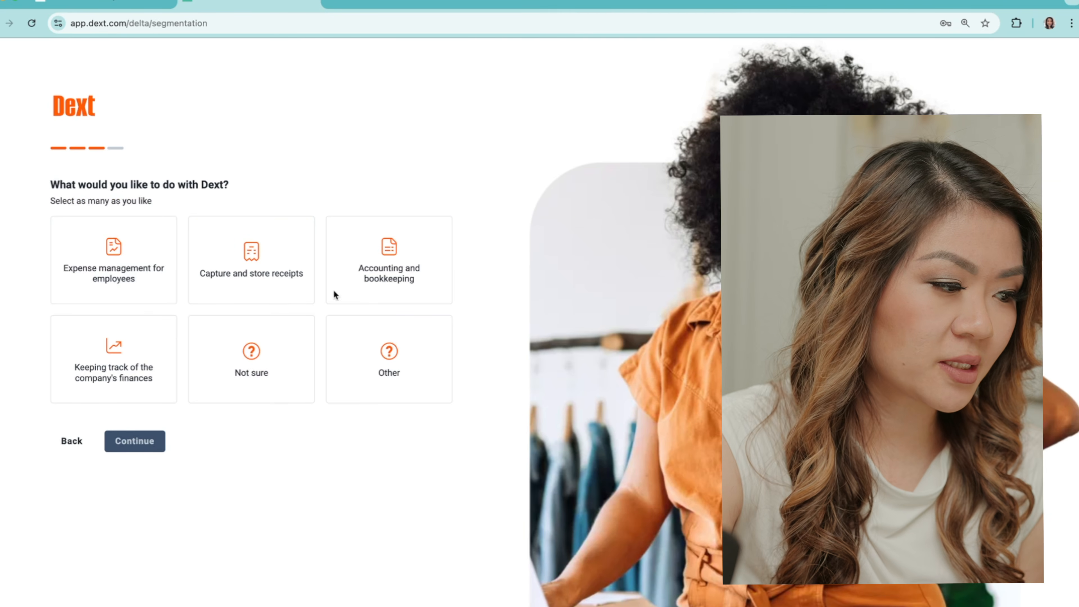
click(162, 276)
click(135, 440)
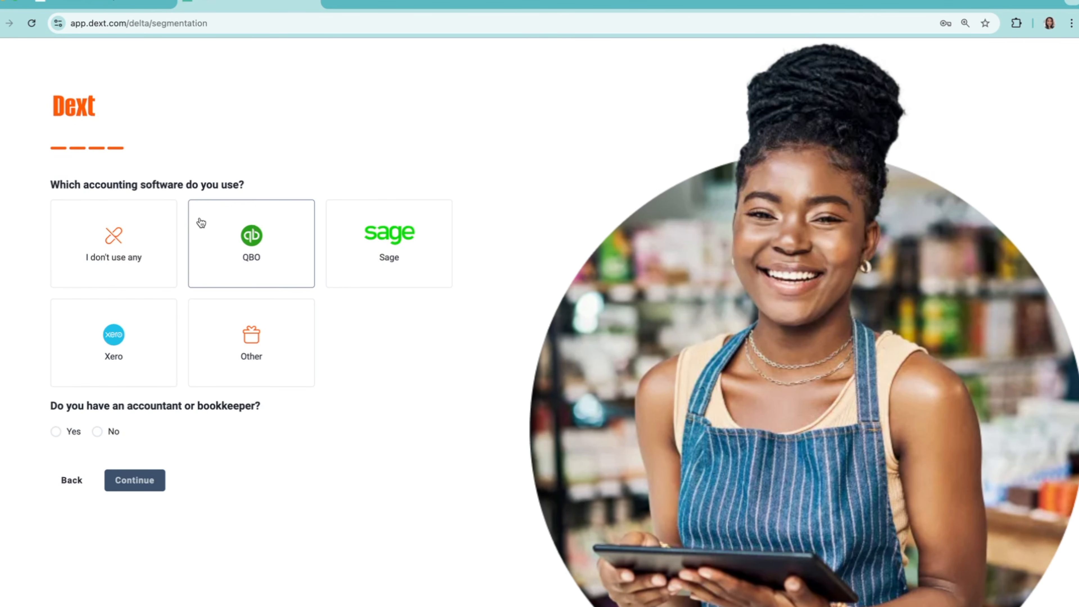
click(261, 264)
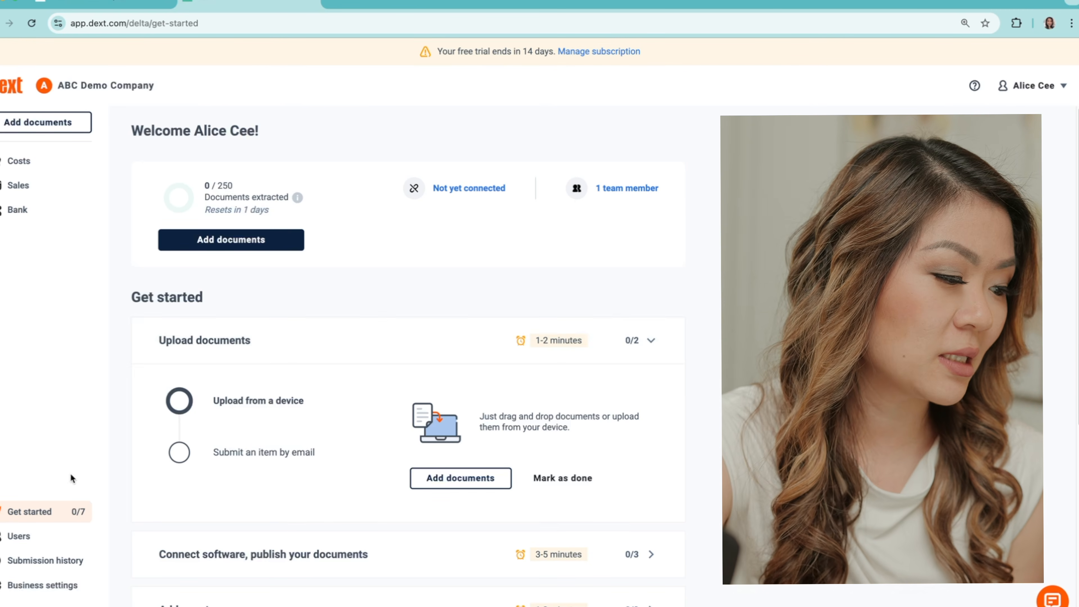
Step: Open the subscription page in the business settings and review the plans' included users, documents and credits, plus the annual pricing
click(45, 586)
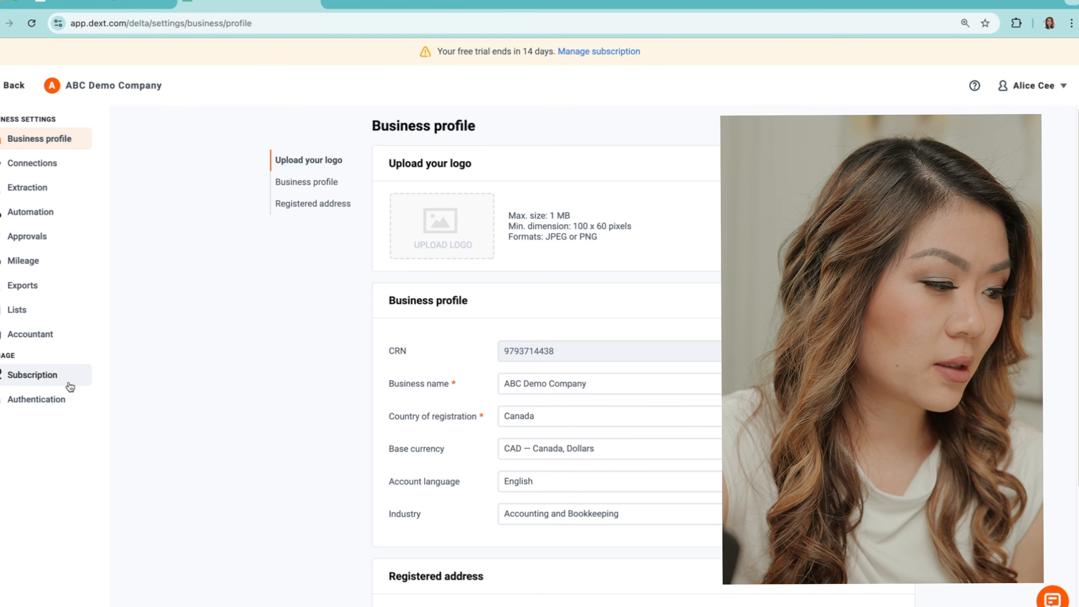
click(55, 403)
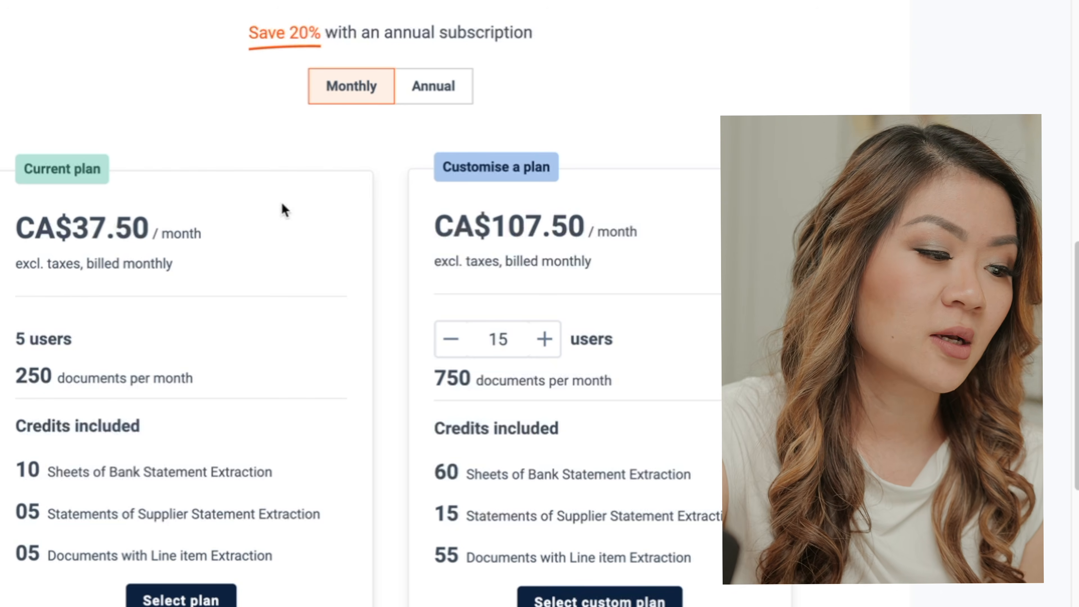
scroll(85, 395, down, 3)
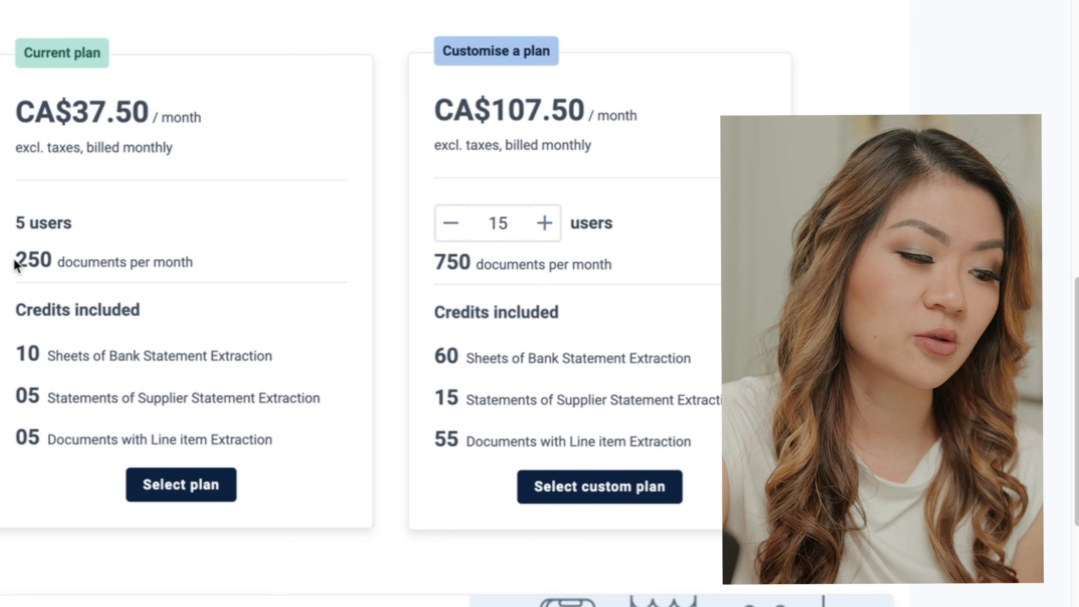
drag(17, 261, 212, 266)
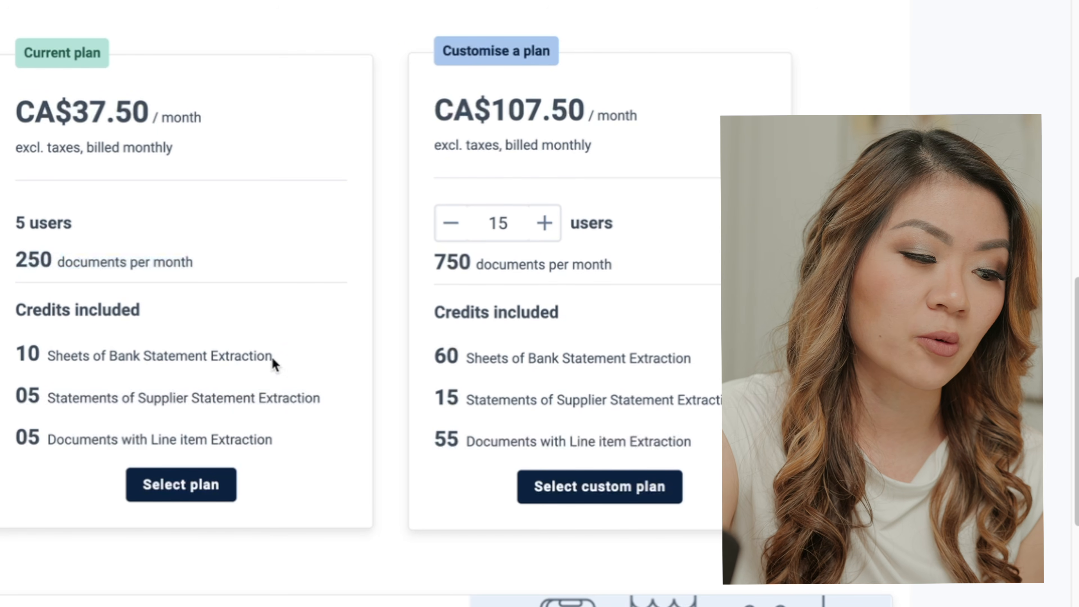
drag(271, 357, 5, 357)
scroll(194, 435, down, 10)
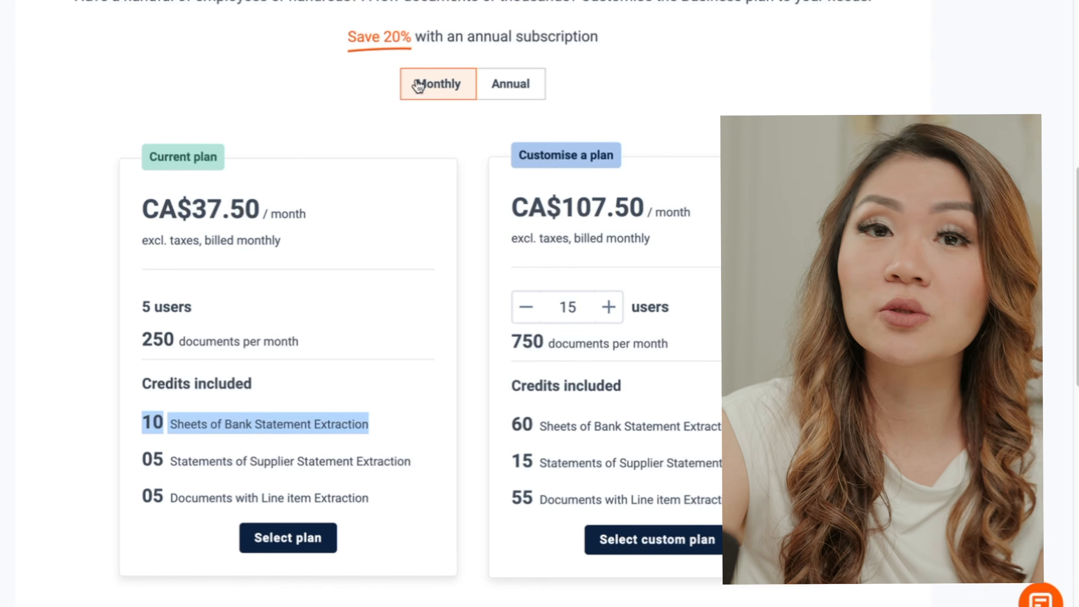
click(500, 84)
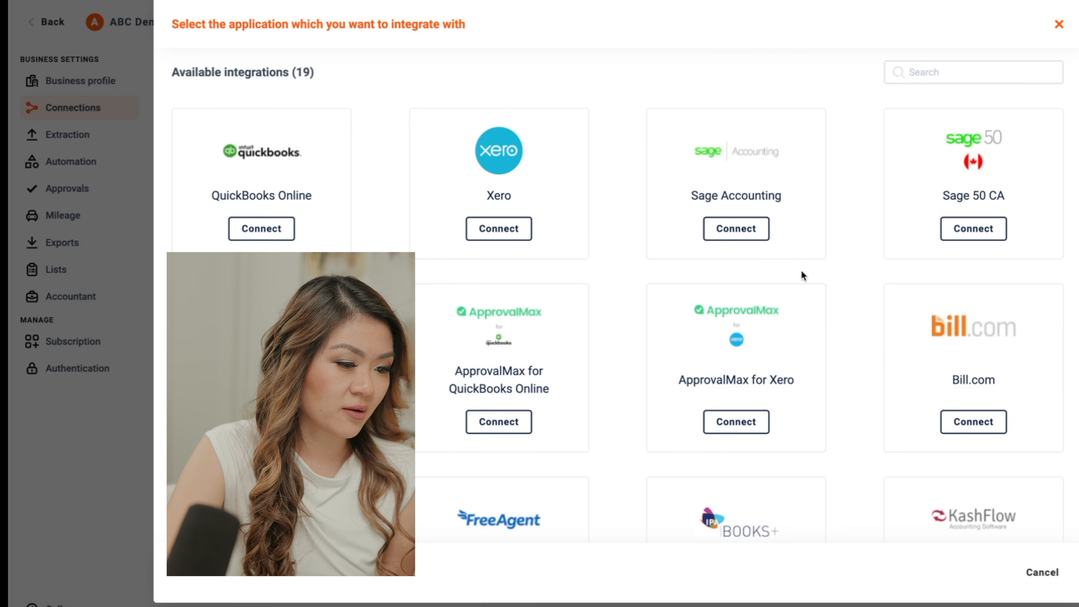
Step: Integrate QuickBooks Online from the available integrations and finish the connection
scroll(836, 161, down, 10)
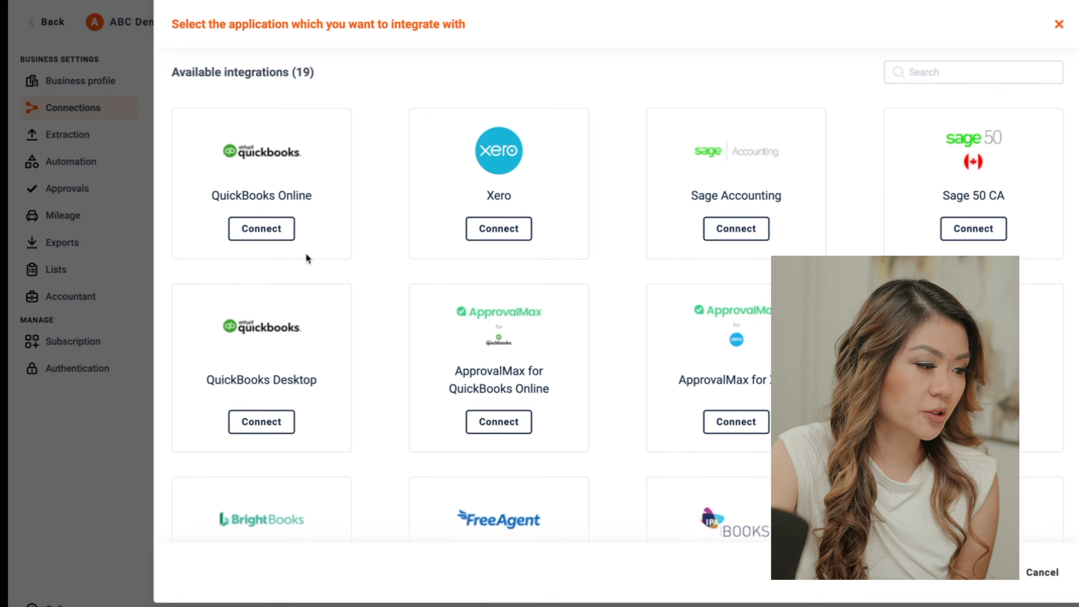
click(278, 233)
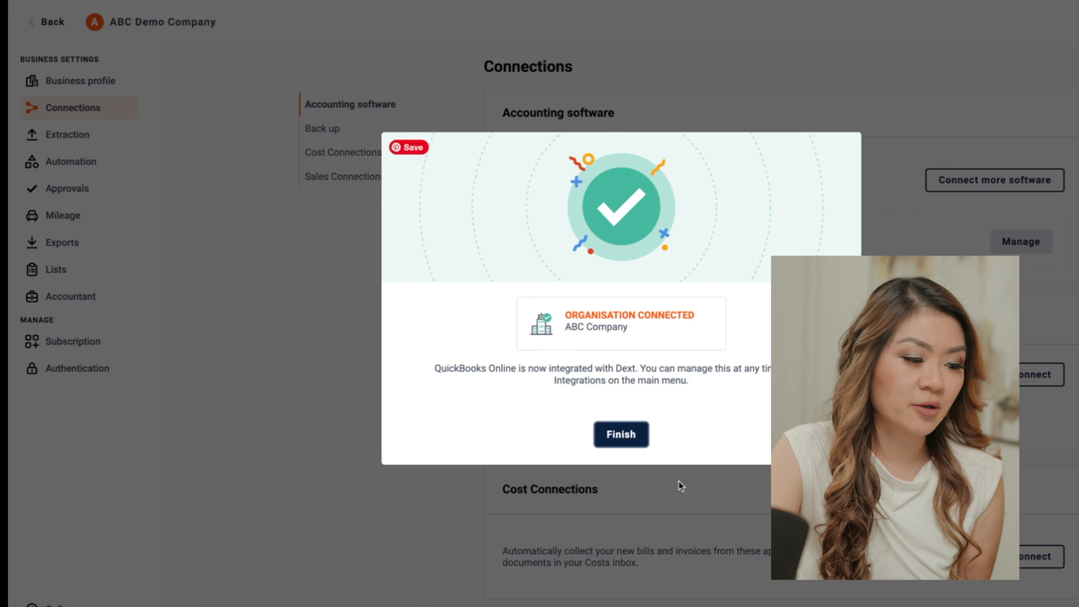
click(621, 434)
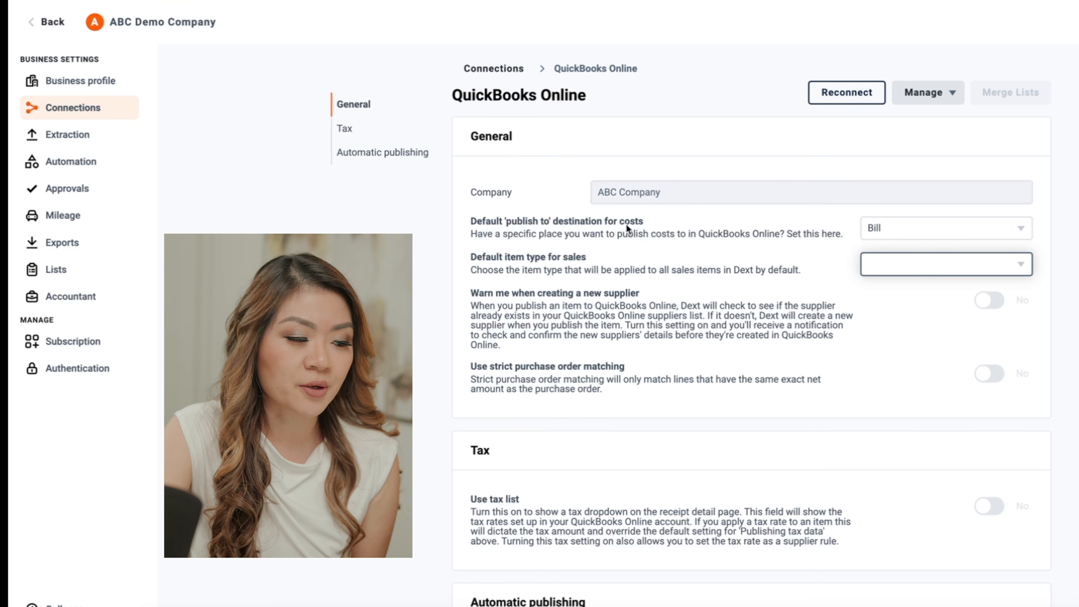
Step: Set the QuickBooks Online default publish destination for costs to Bill and the default sales item type to Sales invoice
click(958, 231)
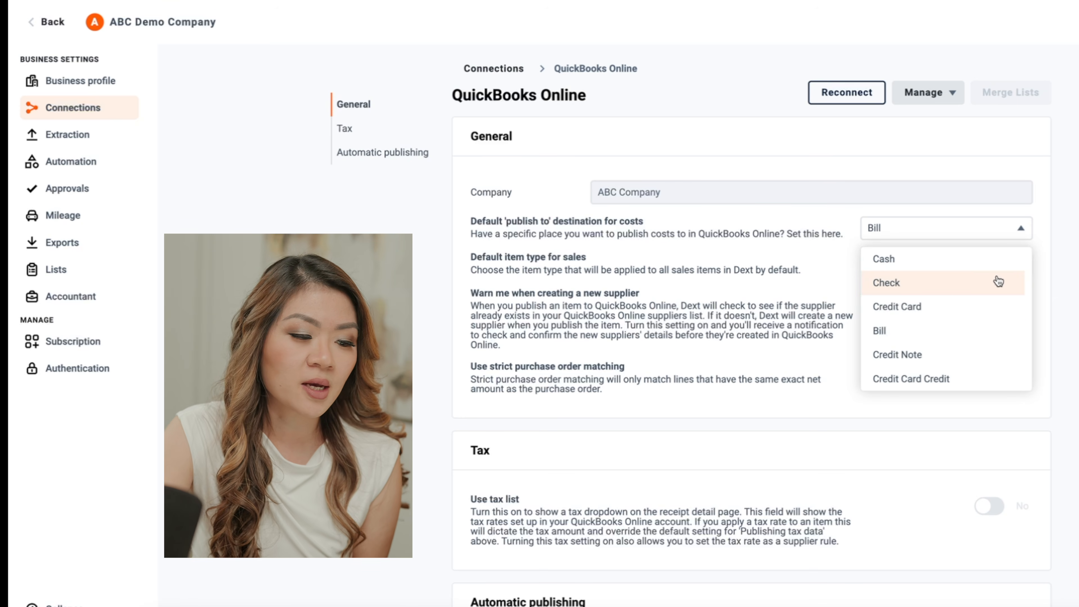
click(976, 331)
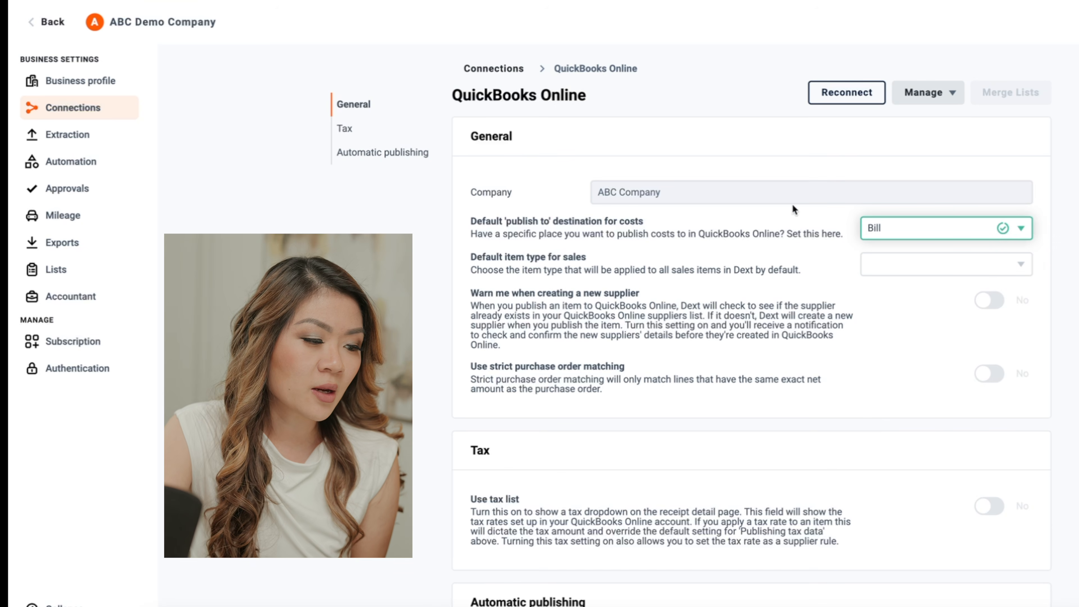
click(975, 269)
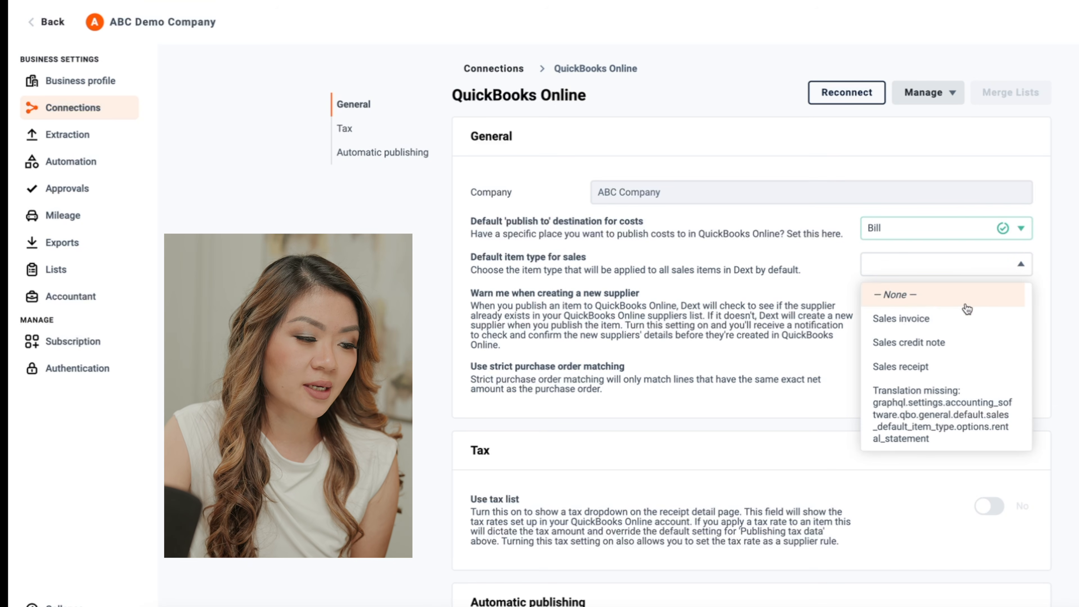
click(952, 324)
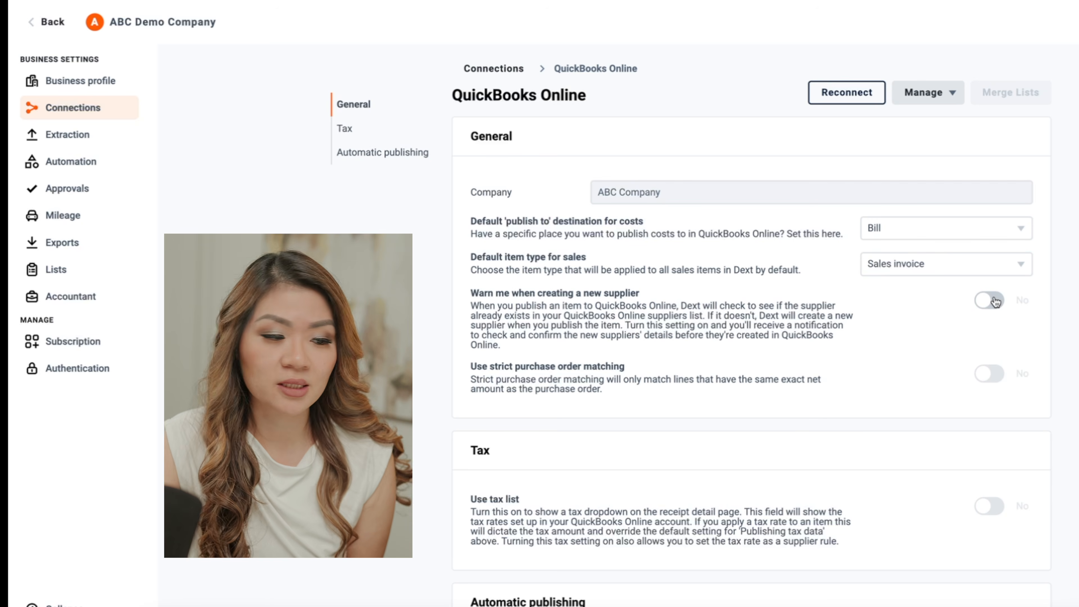
Step: Review the QuickBooks Online tax and automatic publishing settings and the cloud backup solutions offered under Connections
scroll(996, 301, down, 13)
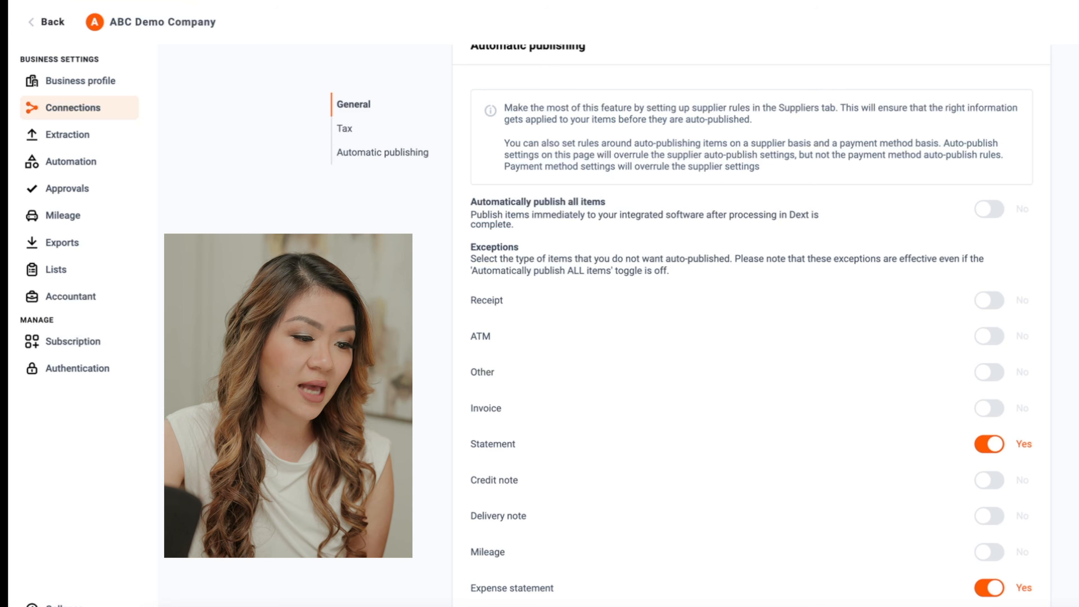
scroll(1074, 204, down, 1)
click(87, 106)
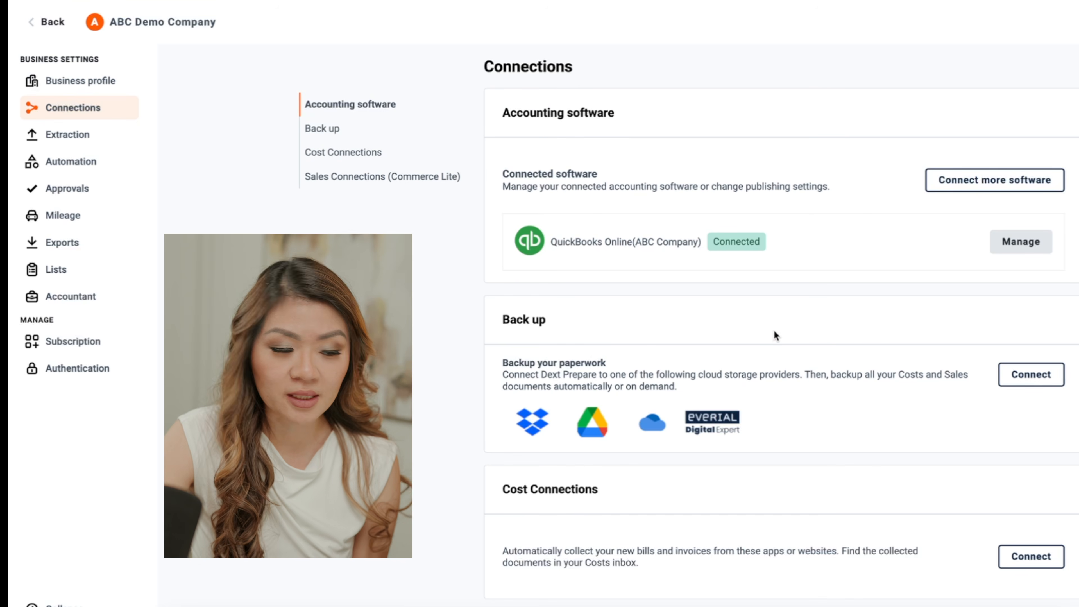
click(1031, 374)
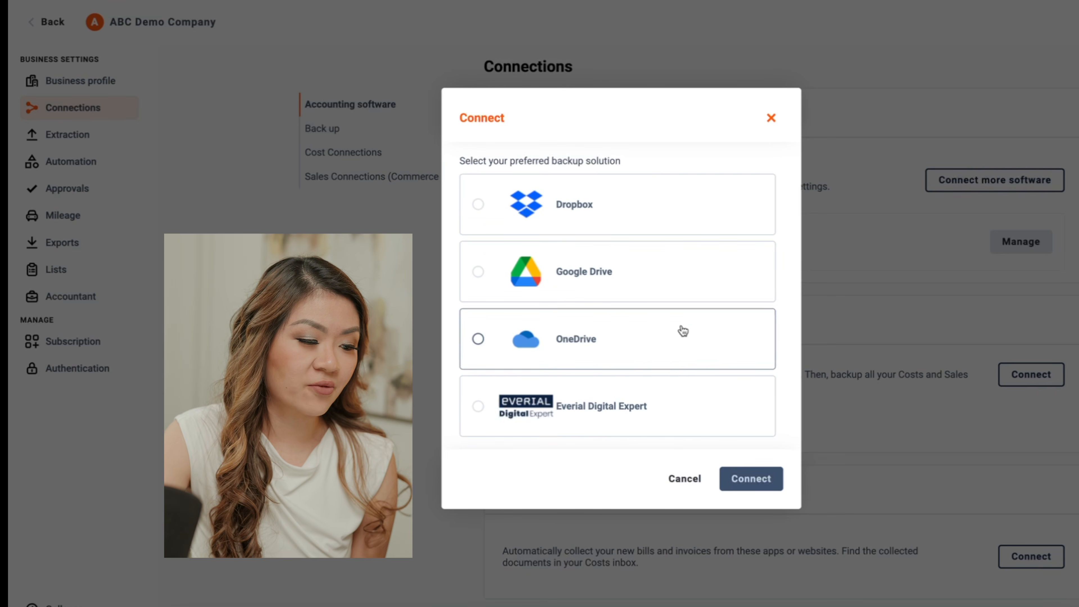
click(771, 119)
Step: Browse the suppliers available for an Invoice Fetch connection and review the PayPal cost connection
scroll(770, 304, down, 5)
scroll(877, 330, up, 4)
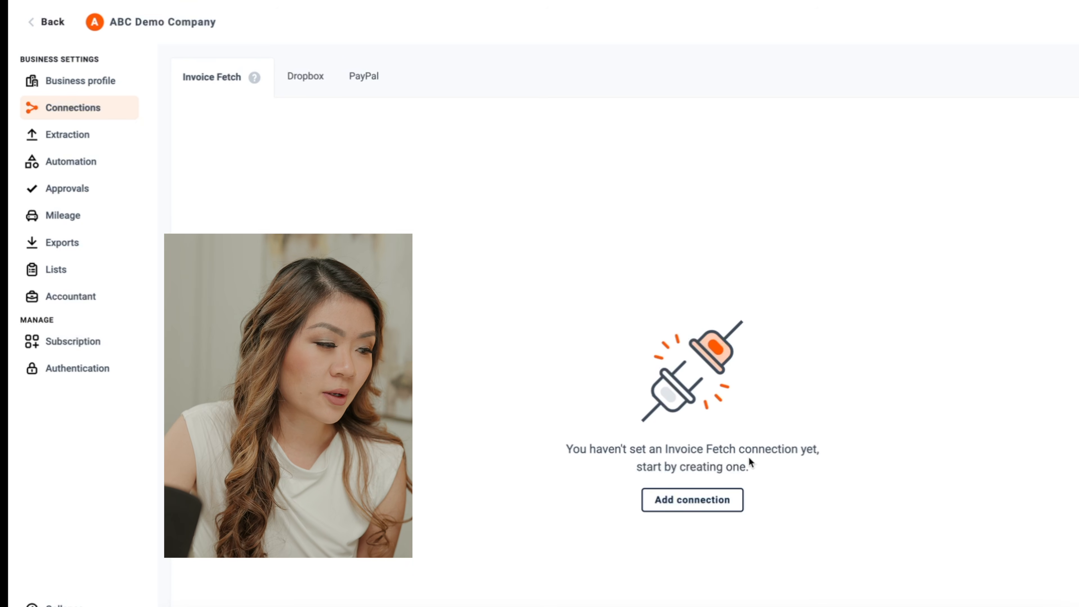
click(739, 503)
scroll(757, 376, down, 1)
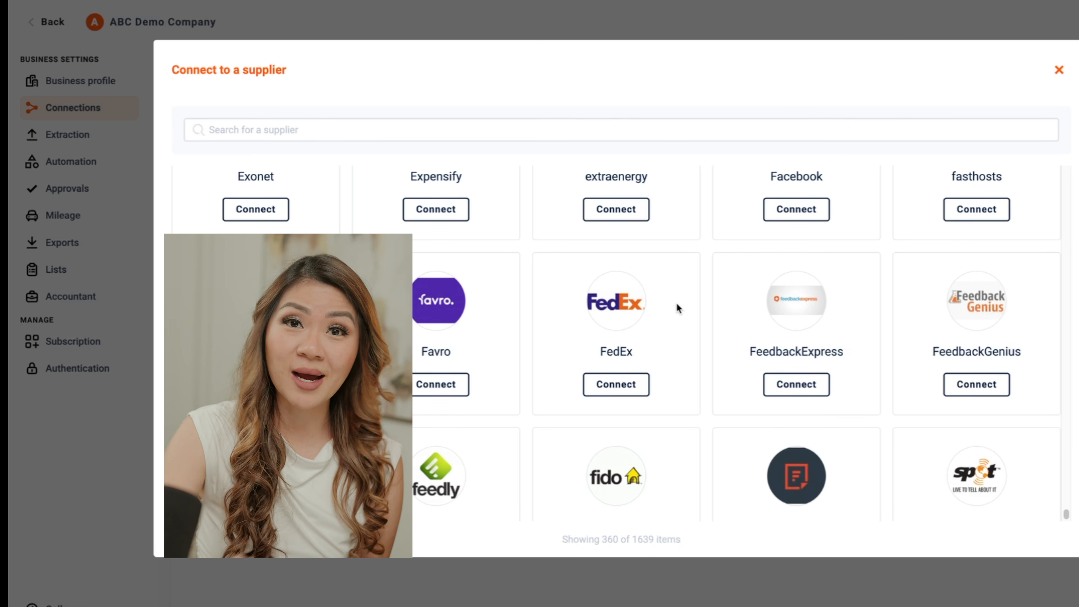
scroll(678, 296, down, 2)
scroll(656, 313, down, 10)
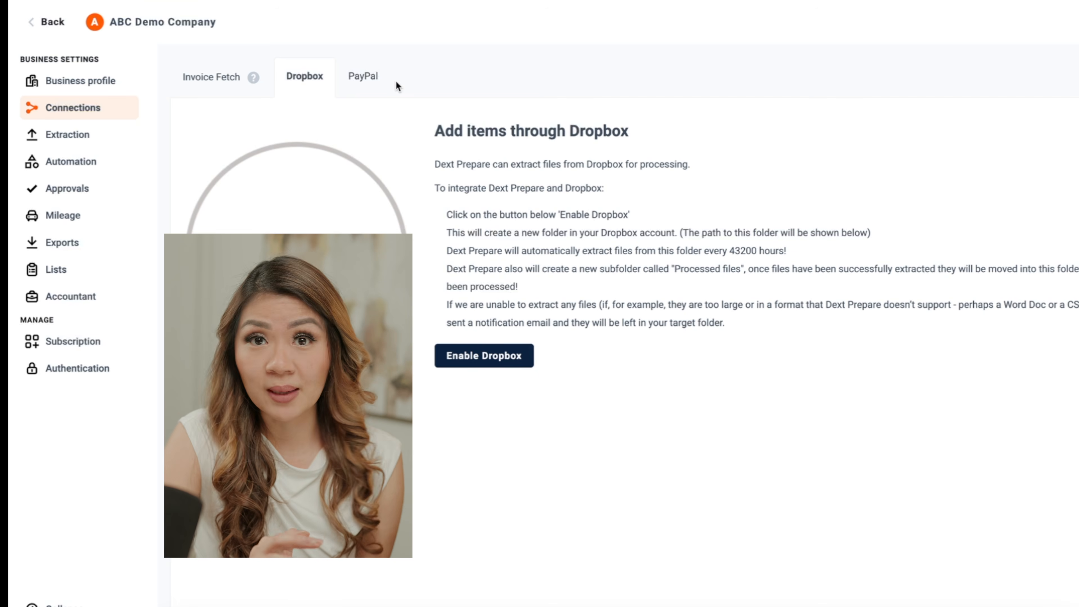
click(372, 79)
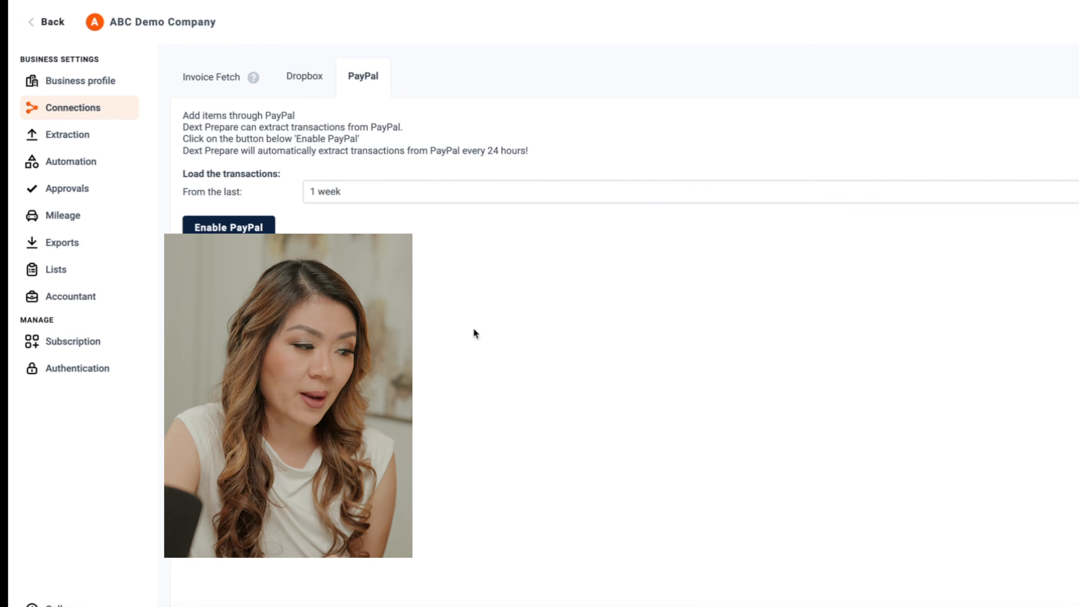
click(200, 82)
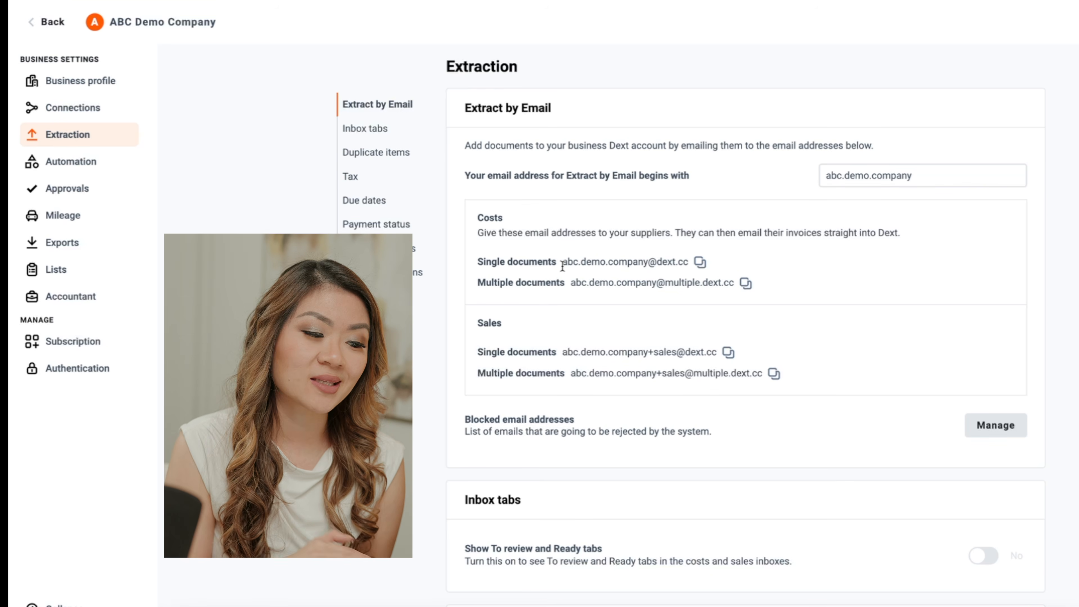
Step: Review the Extraction settings, covering the Extract by Email addresses, due dates, payment status and bank statement options
drag(562, 266, 689, 264)
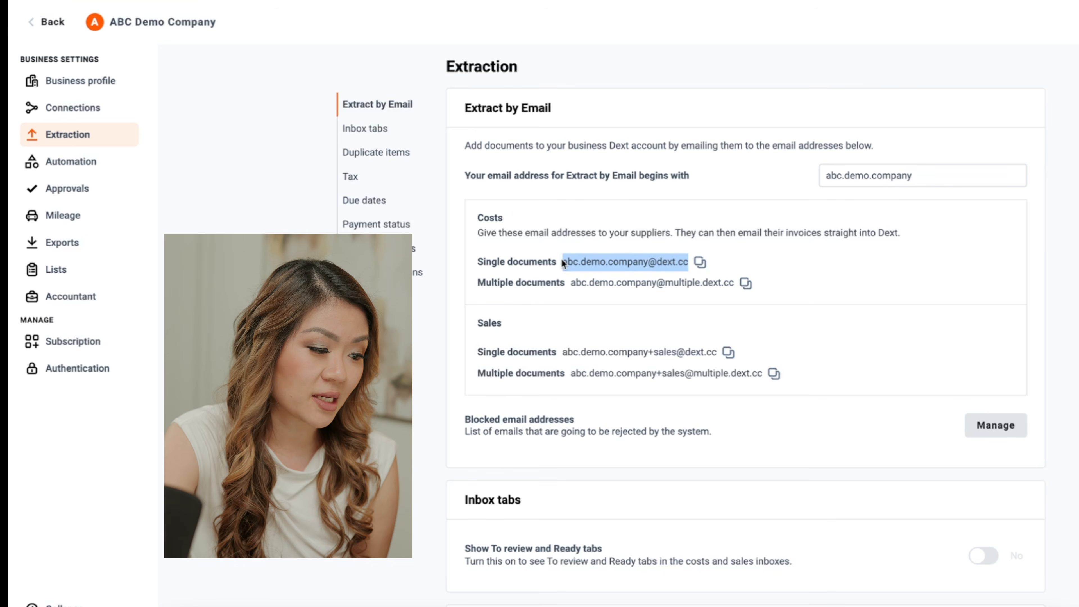
scroll(615, 257, down, 1)
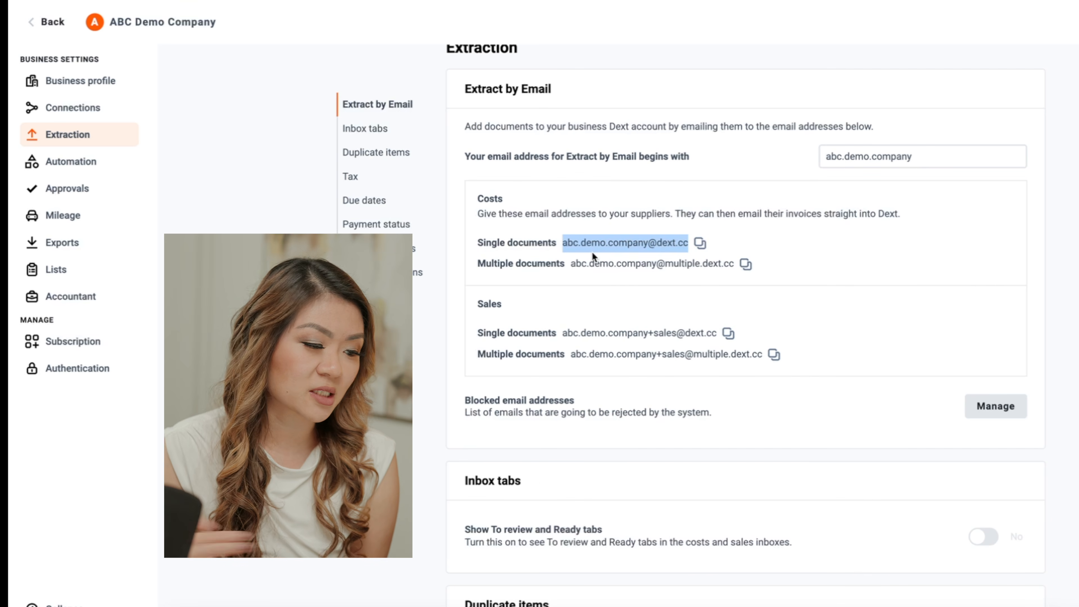
scroll(712, 365, down, 15)
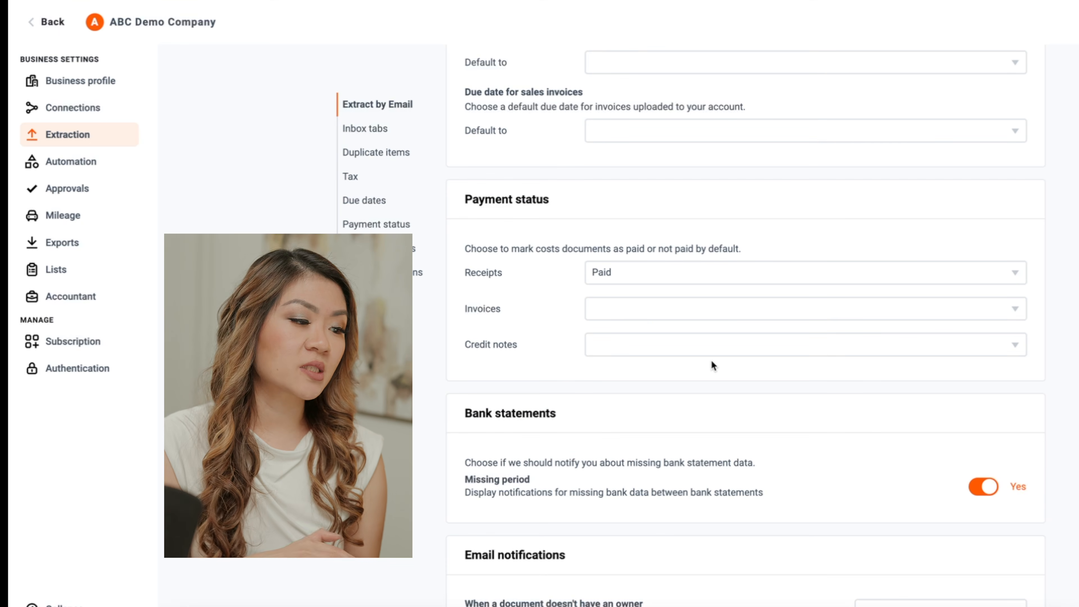
scroll(712, 364, up, 5)
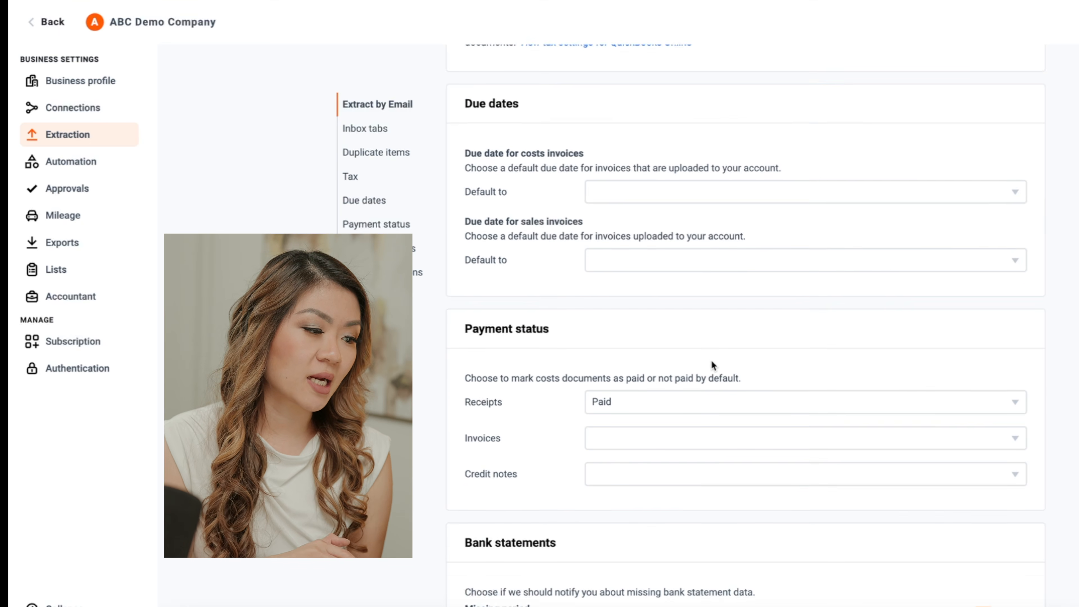
scroll(721, 321, down, 3)
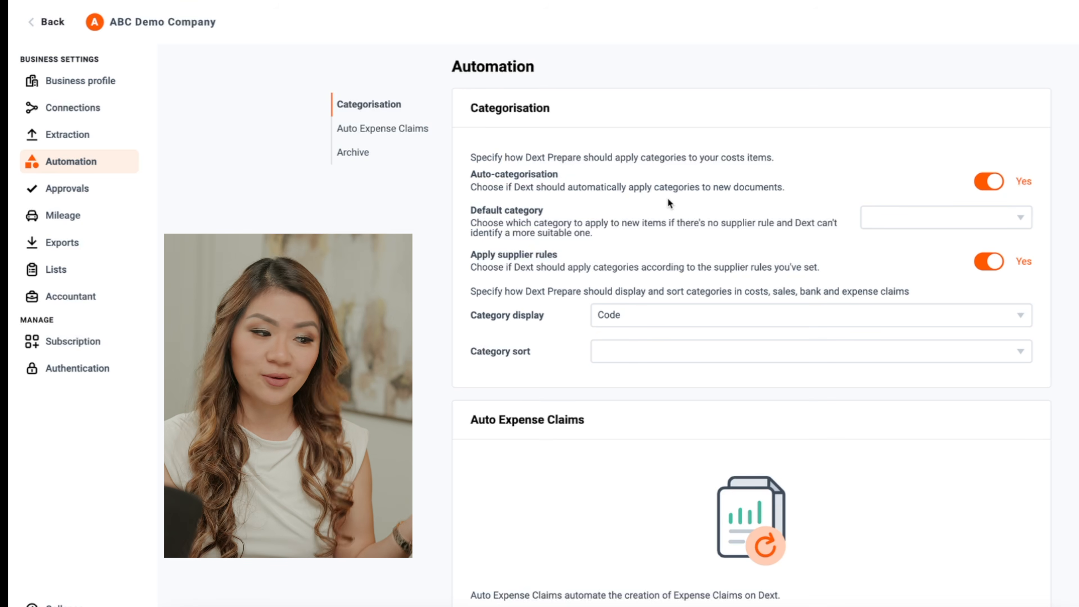
Step: Set the default category for new cost items to Office expenses
click(977, 217)
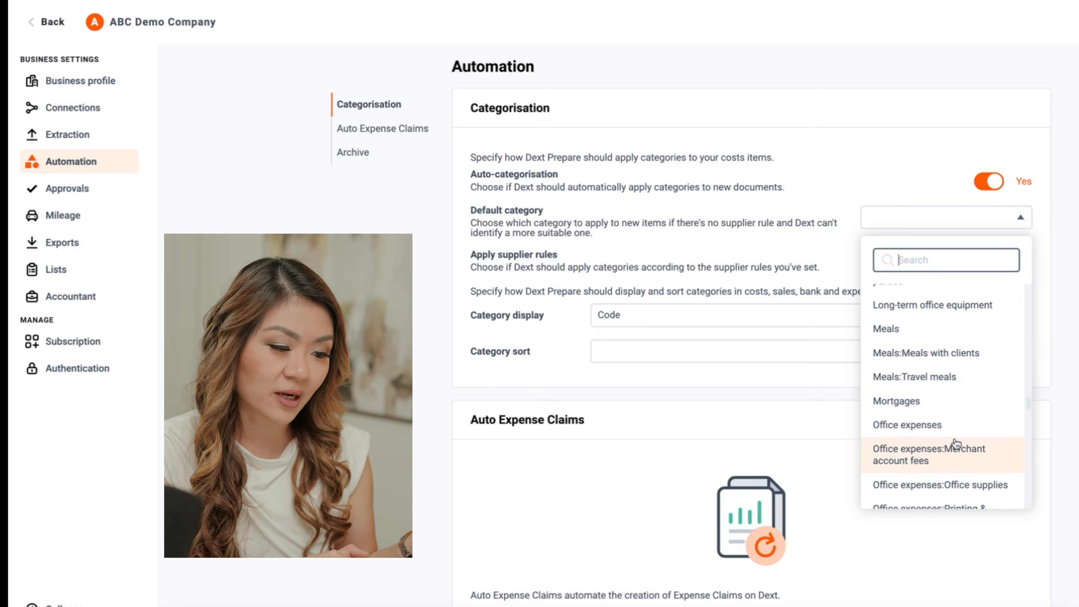
click(941, 424)
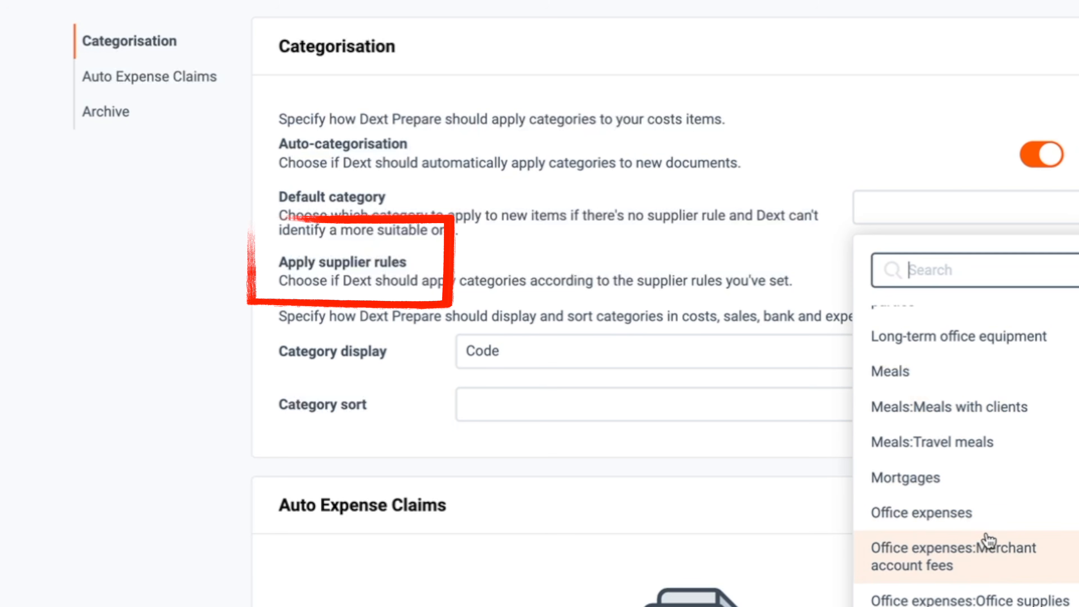
click(971, 515)
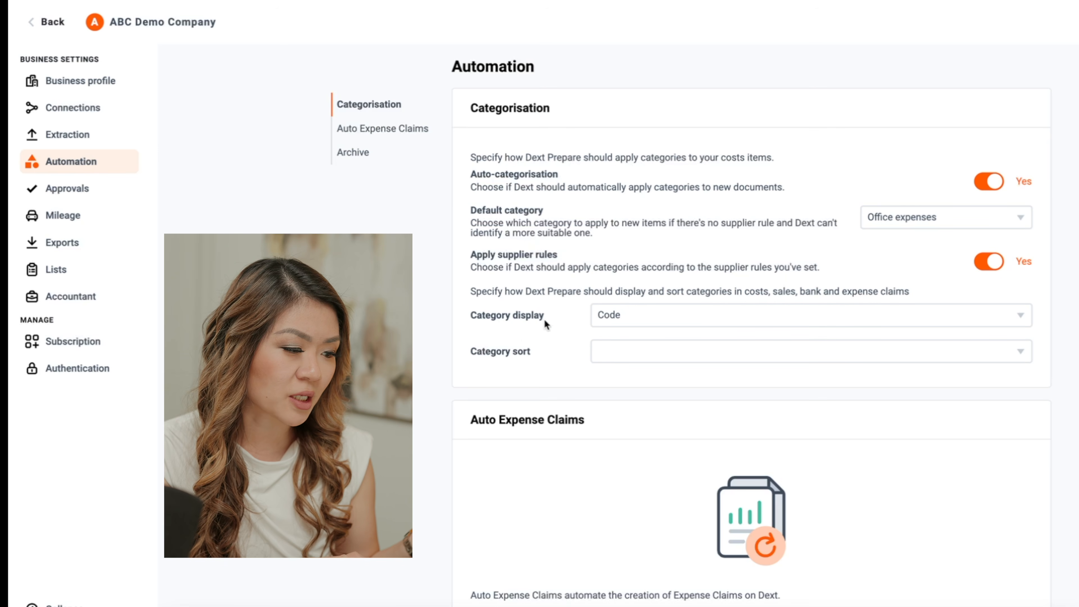
Step: Begin setting up Auto Expense Claims with a Monthly frequency and the first claims closing at the end of the month
scroll(541, 330, down, 1)
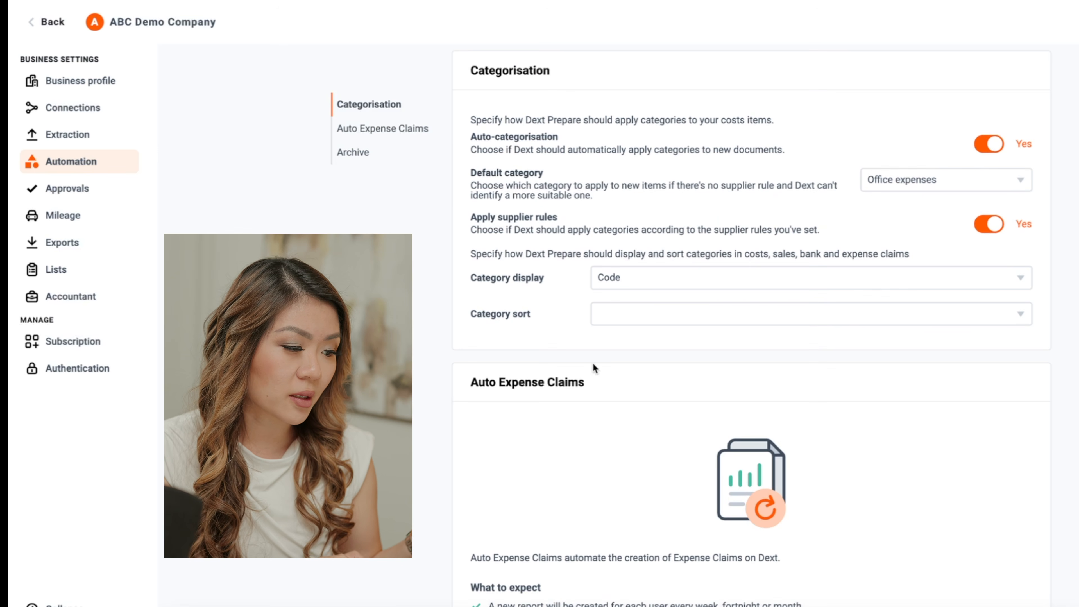
scroll(677, 321, down, 7)
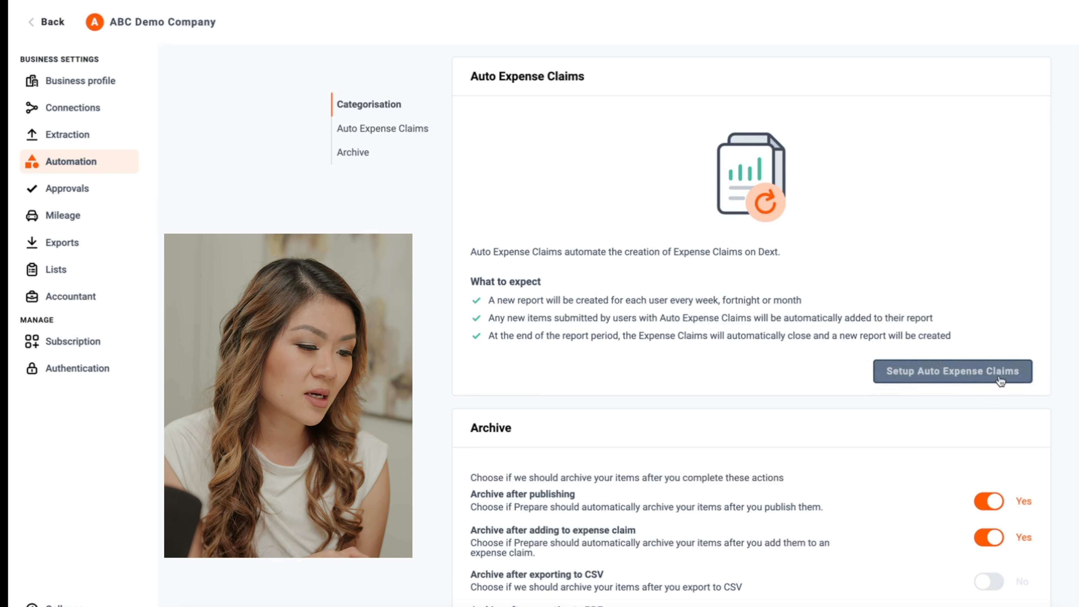
click(962, 363)
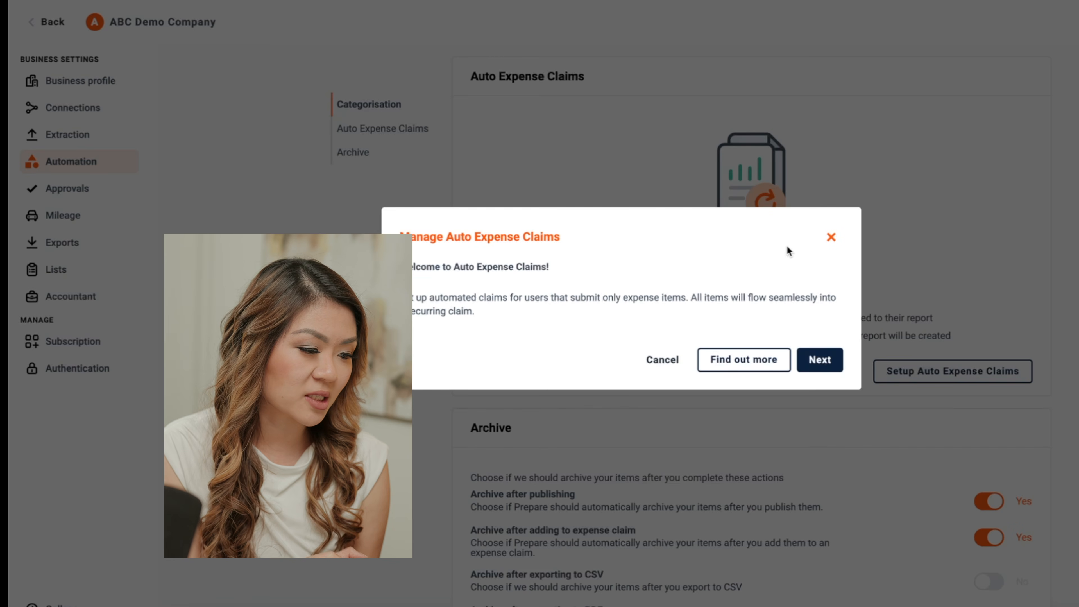
click(822, 366)
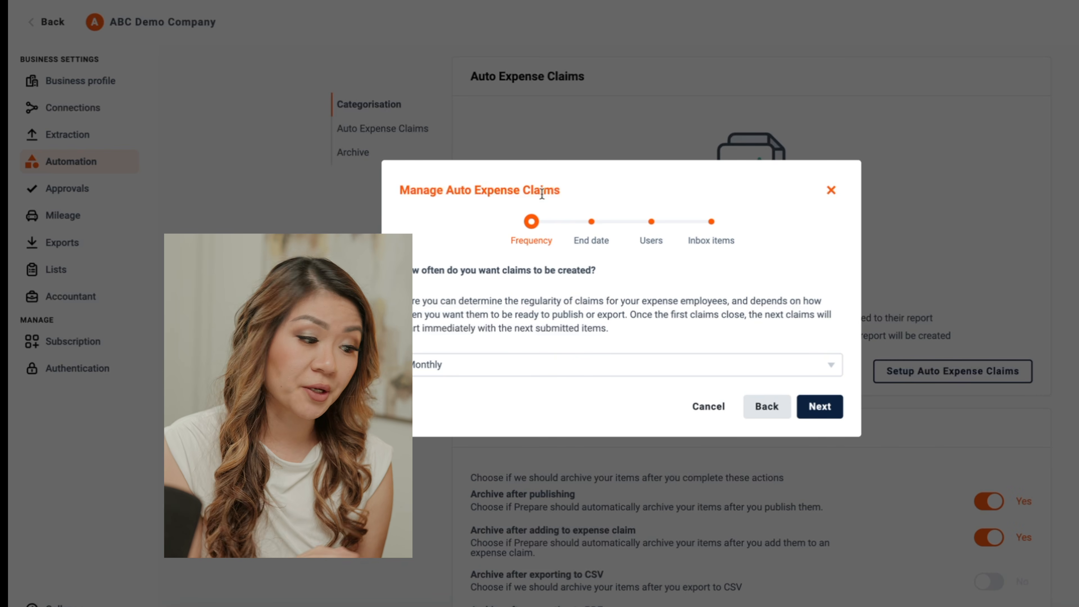
click(820, 407)
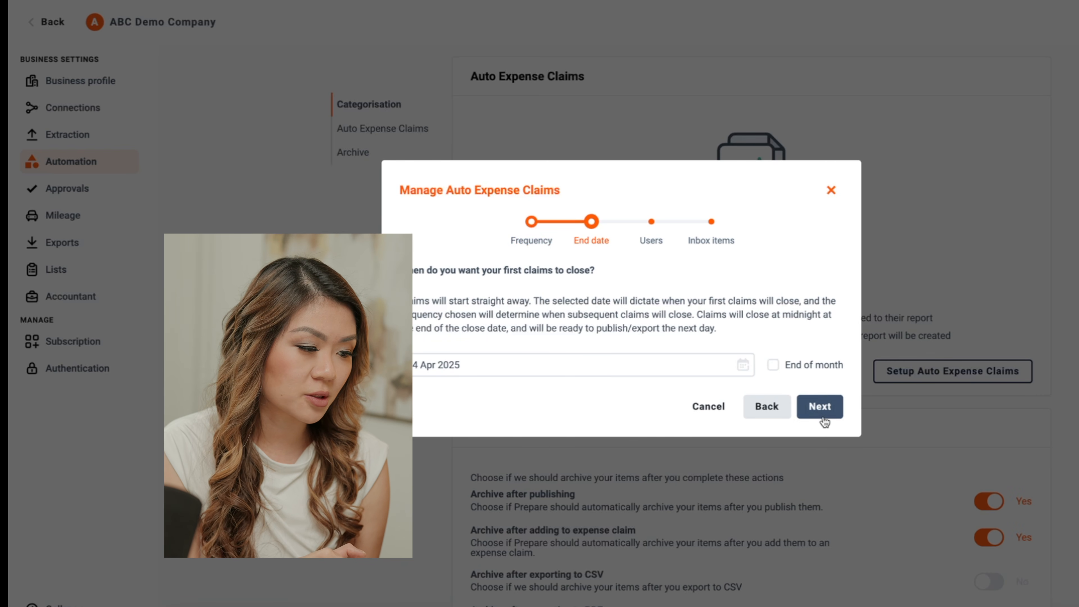
click(659, 365)
click(773, 365)
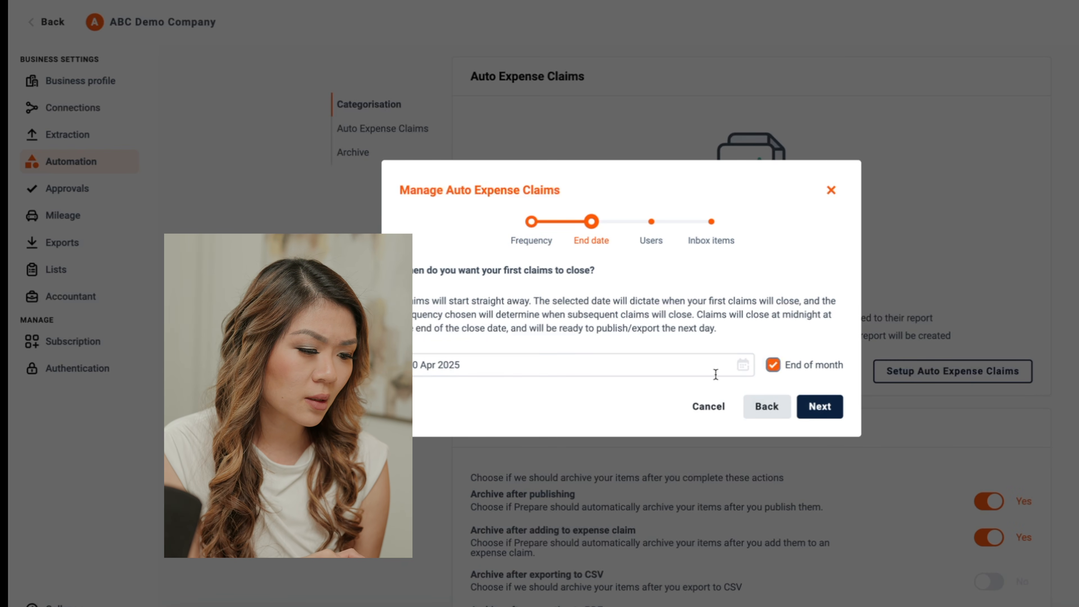
click(820, 407)
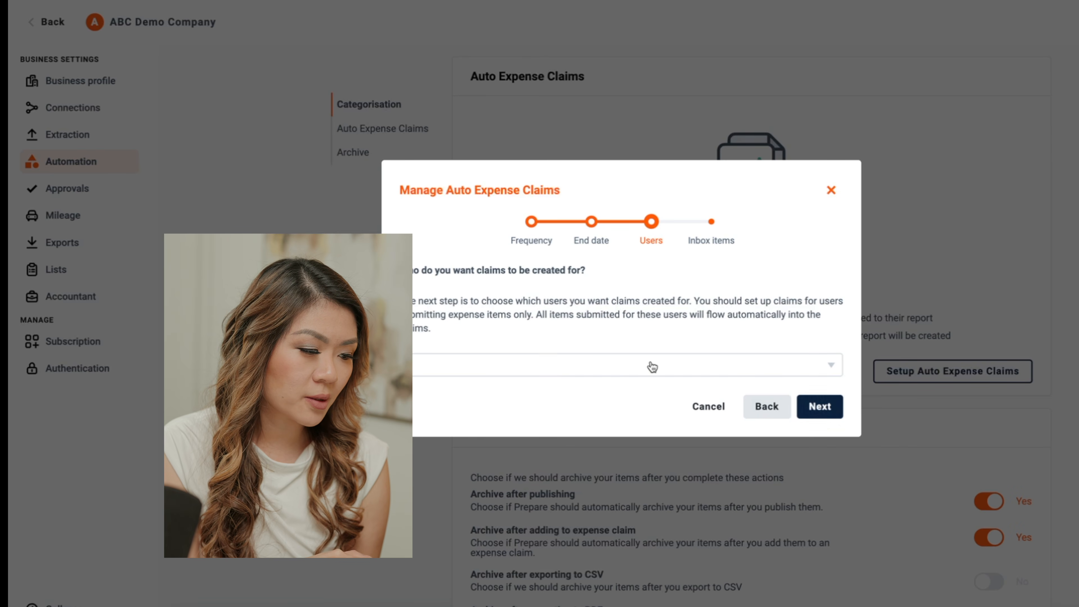
Step: Choose the user whose expense claims are created automatically and continue to the inbox items stage
click(571, 370)
click(496, 454)
click(761, 320)
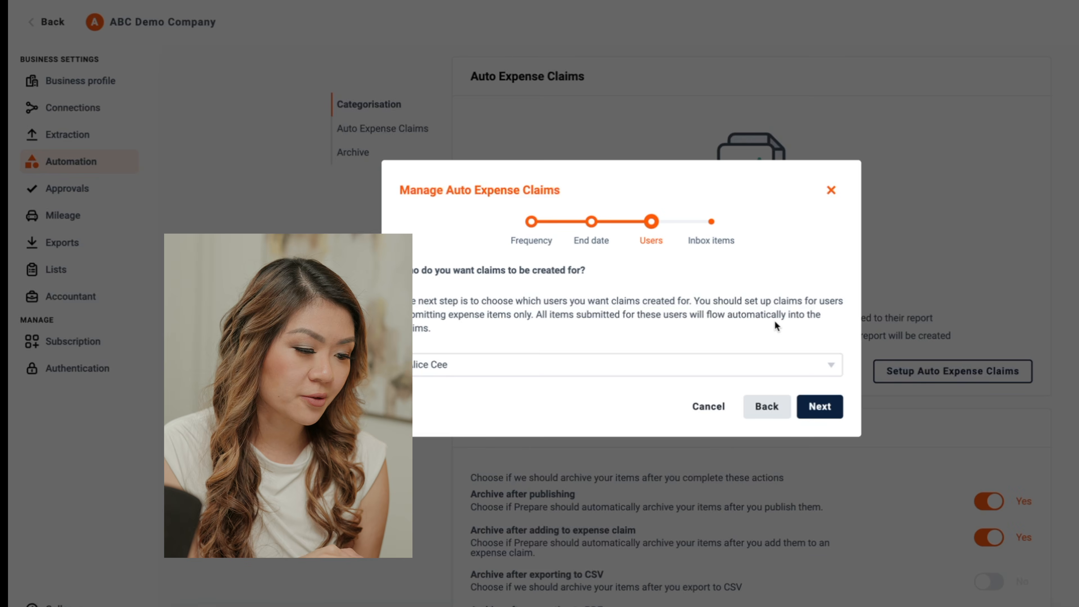
click(819, 406)
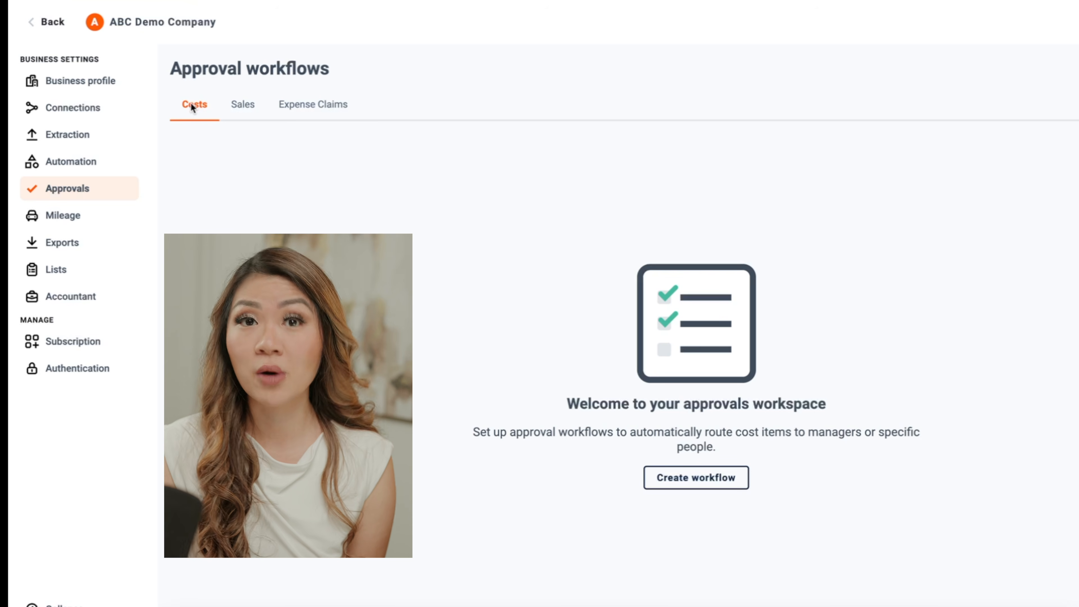
Step: Enable the new approval process for expense claims and start creating an approval workflow
click(242, 107)
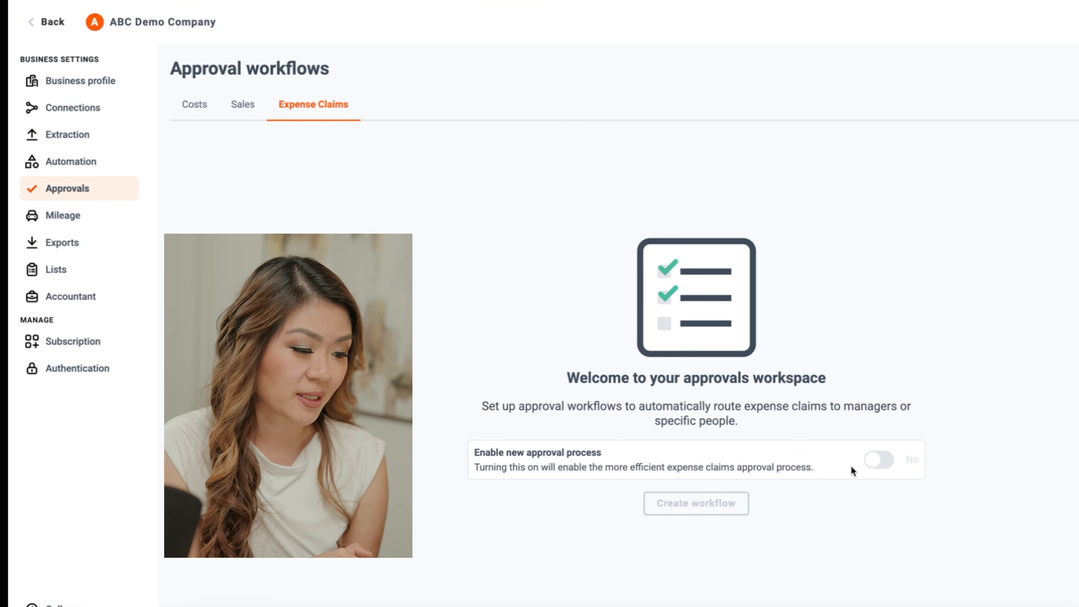
click(888, 461)
click(703, 505)
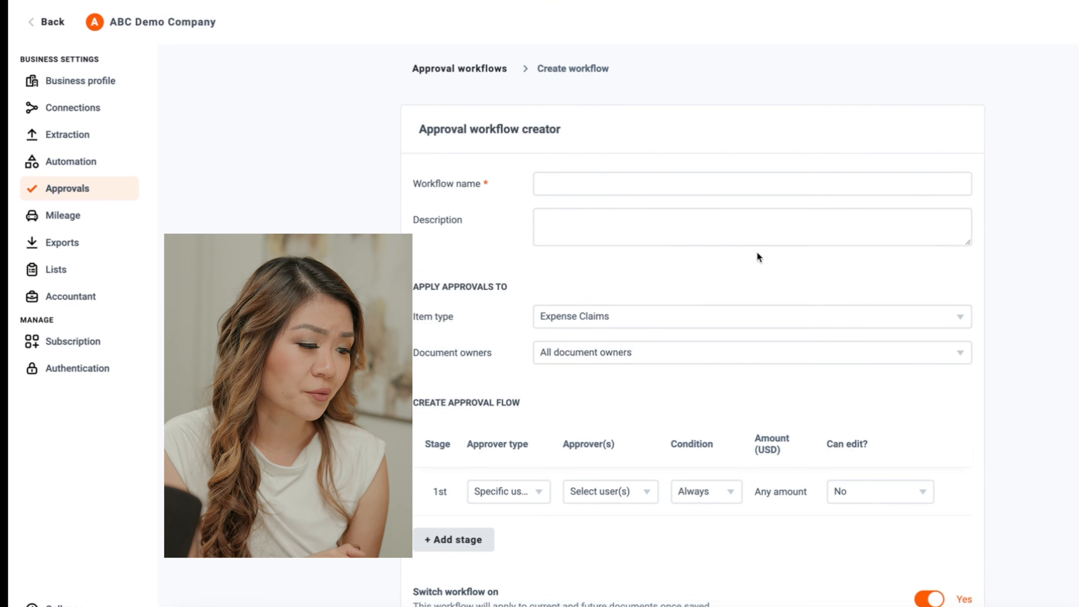
Step: Name the expense claims workflow "Expense Approval Workflow" and use the same text as its description
scroll(686, 354, down, 4)
scroll(687, 353, up, 4)
click(623, 185)
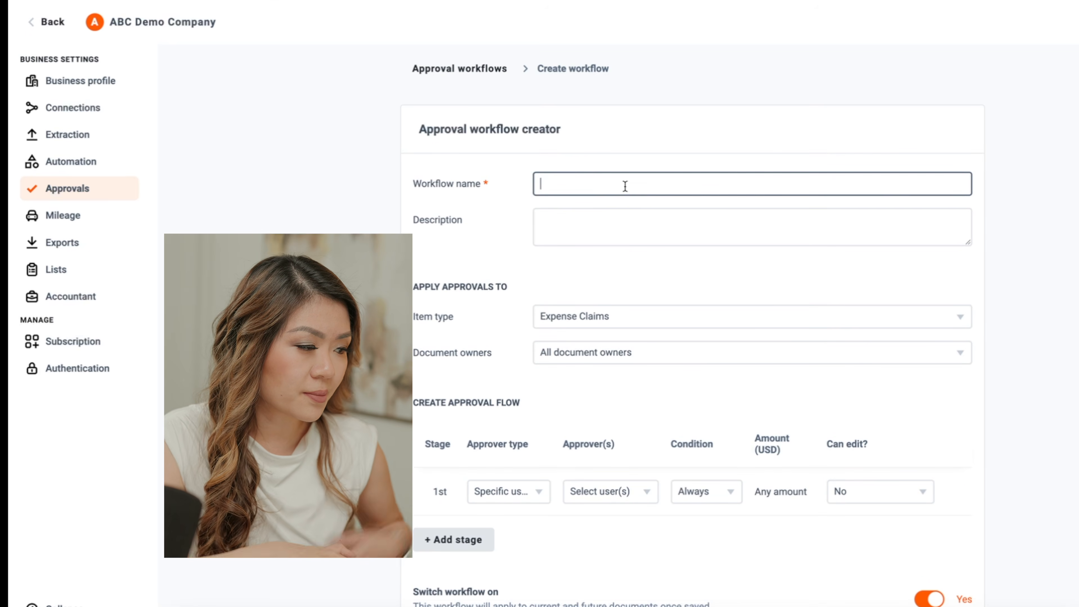
text(Expense Approval Workflow)
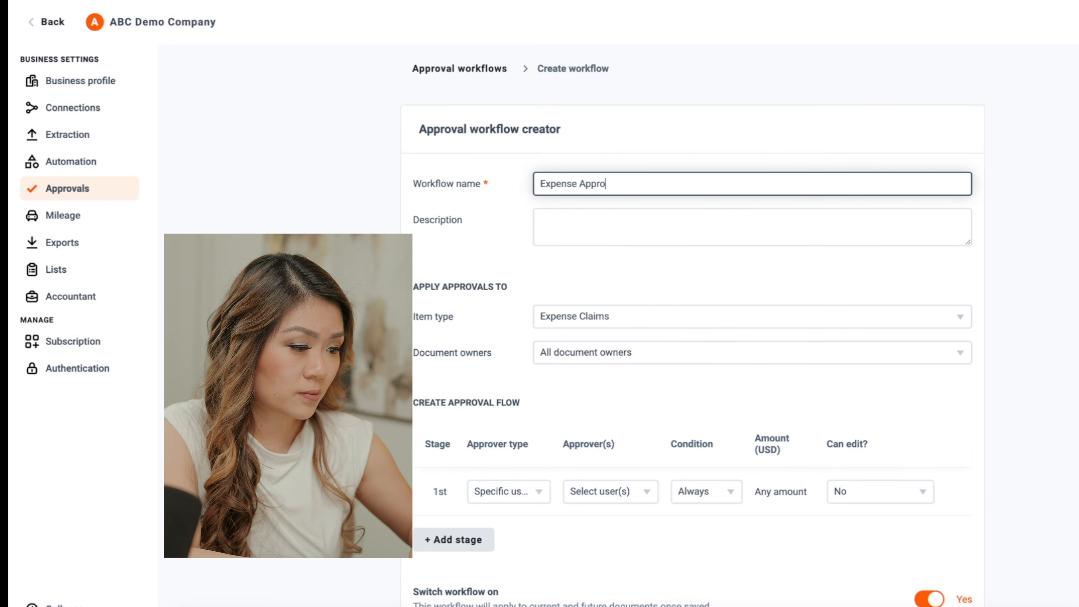
drag(658, 184, 494, 190)
key(ctrl+c)
click(624, 222)
key(ctrl+v)
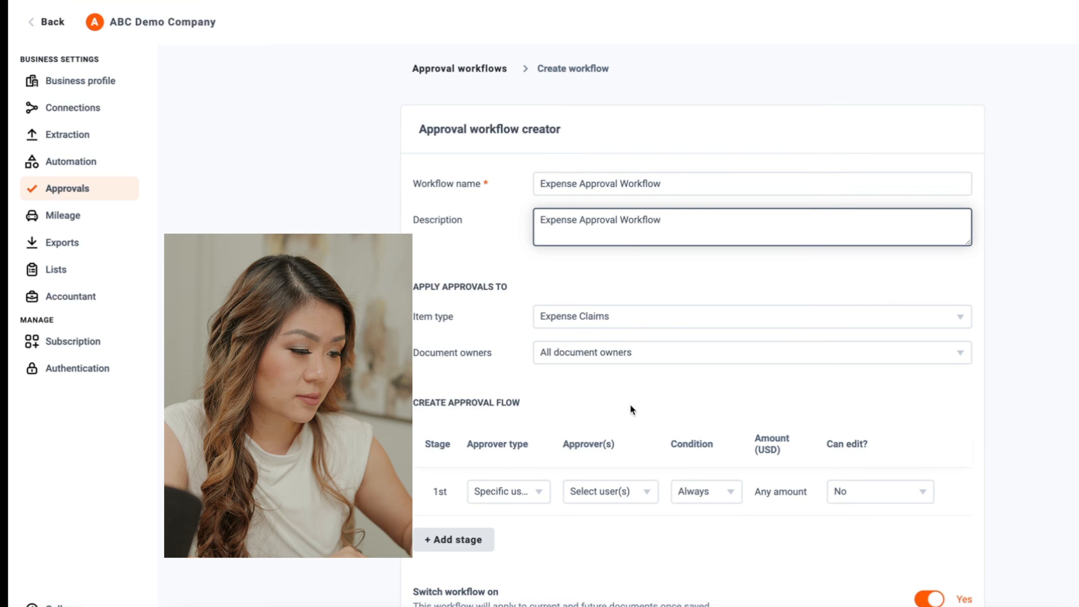
Step: Set the approver type of the expense workflow's 1st stage to Manager
scroll(631, 327, down, 2)
click(532, 451)
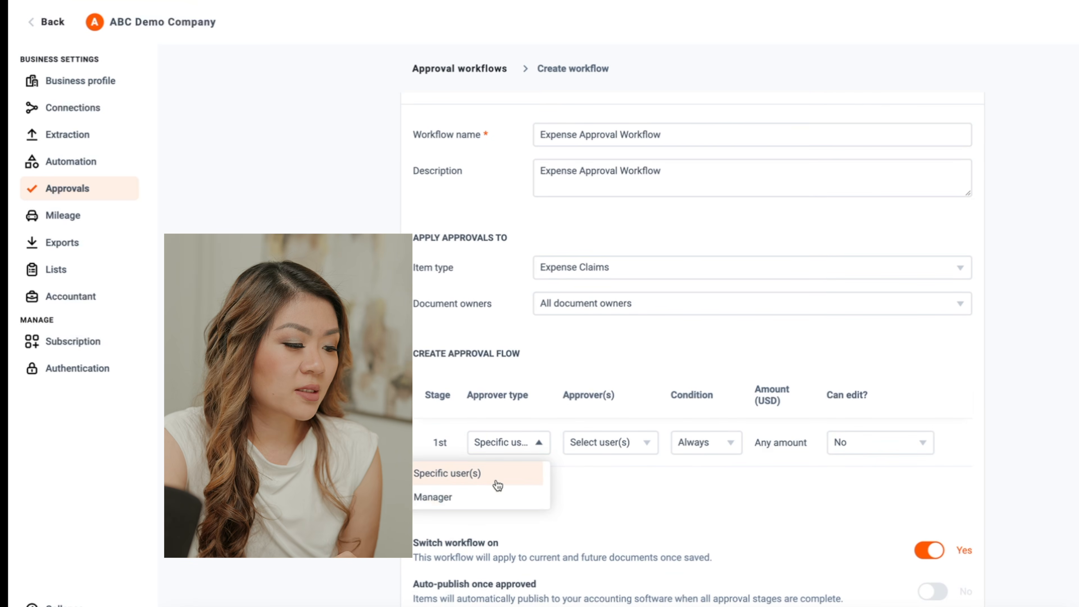
click(493, 495)
scroll(637, 510, up, 2)
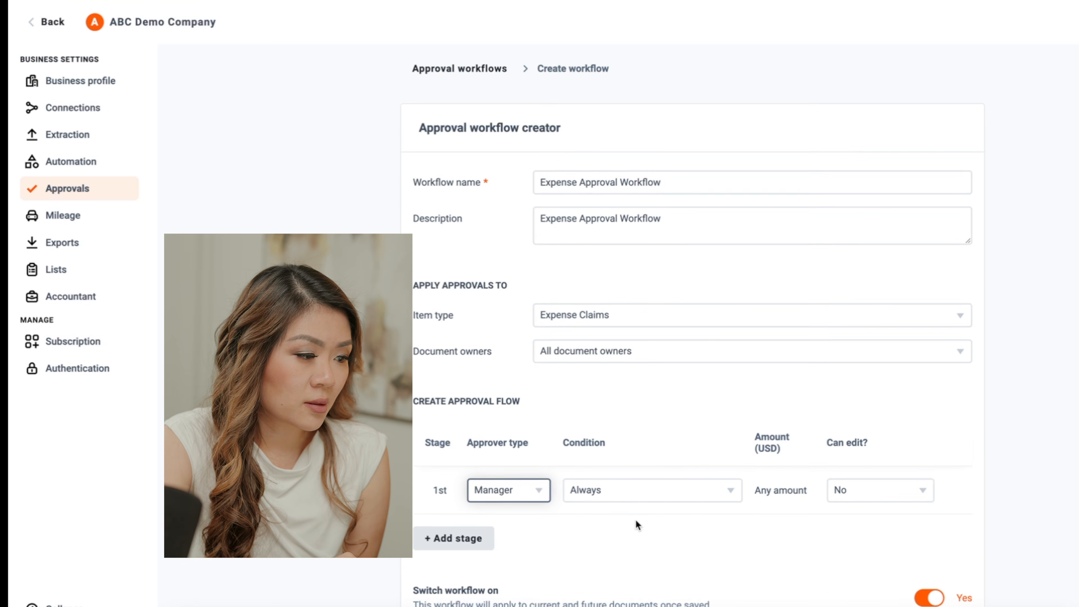
Step: Review the expense workflow's approval condition, item type and the fields that the approver can be allowed to edit
scroll(633, 263, down, 3)
click(605, 427)
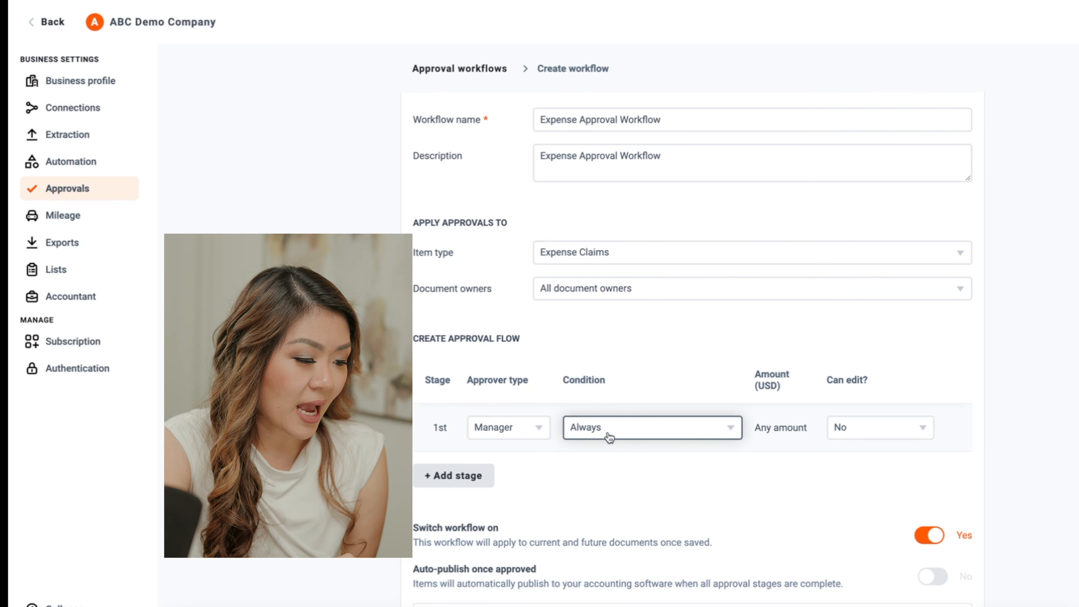
click(783, 533)
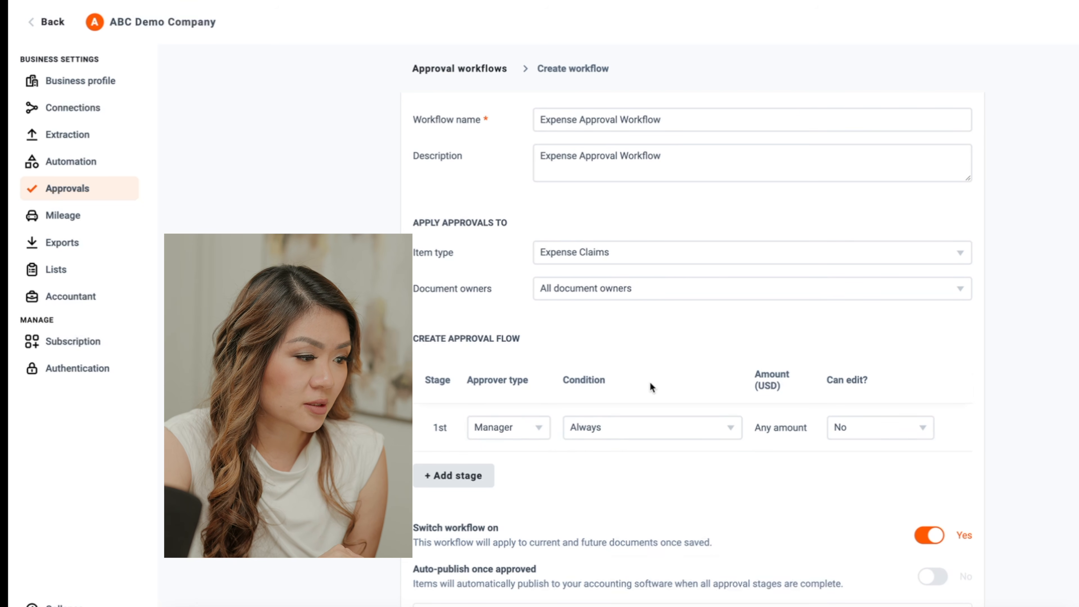
scroll(649, 381, up, 2)
scroll(606, 296, down, 1)
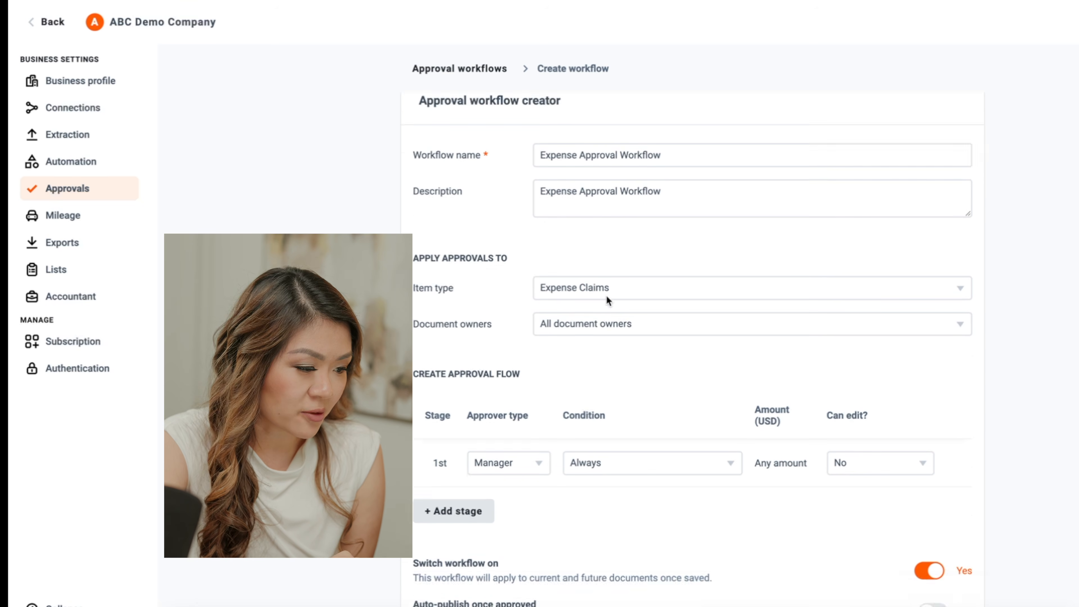
scroll(606, 296, down, 4)
click(866, 319)
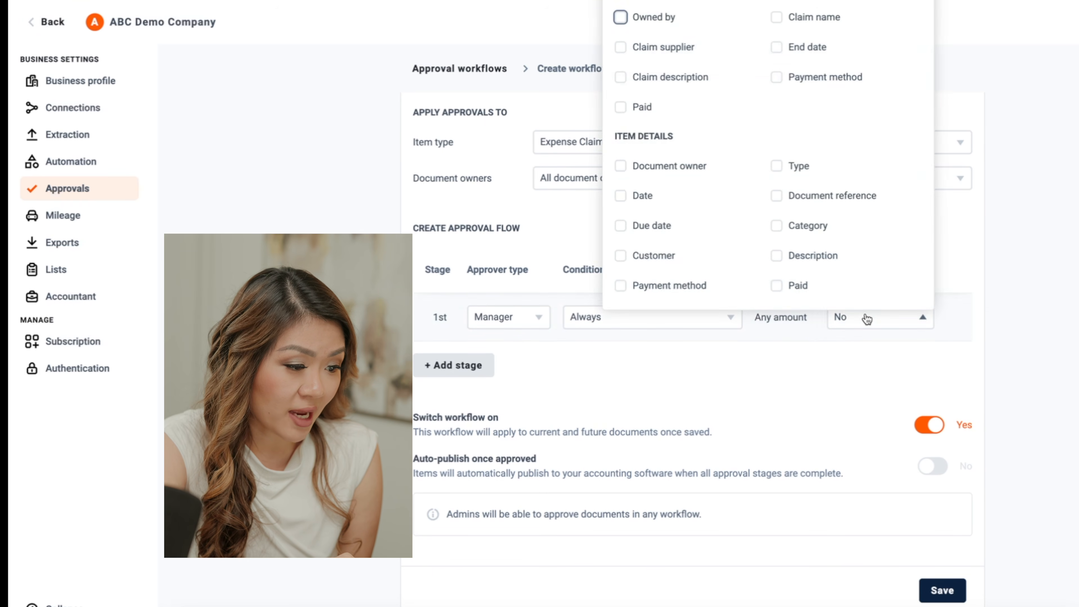
click(1008, 336)
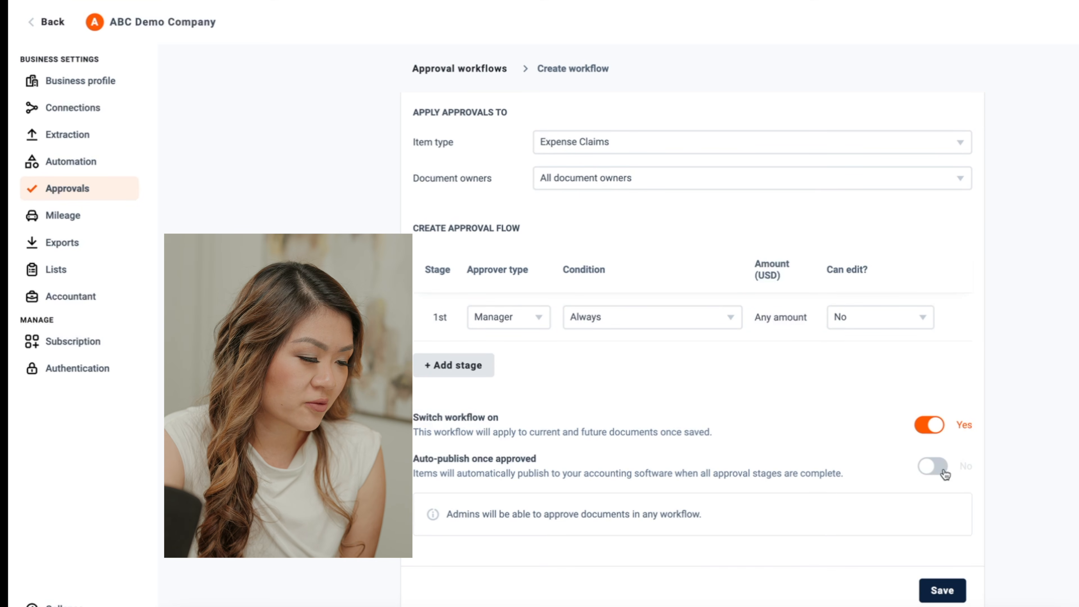
Step: Turn on Auto-publish once approved for the expense workflow and save it
click(931, 466)
scroll(922, 516, up, 3)
scroll(922, 516, down, 3)
click(939, 589)
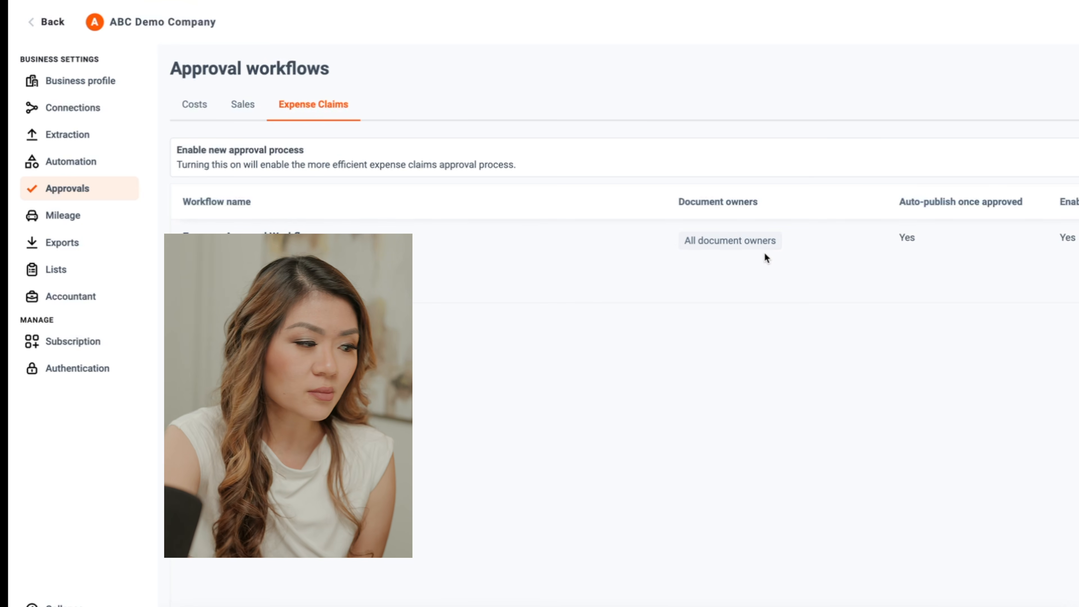
Step: Create a Costs approval workflow with "cost approval workflow" as both its name and its description
click(198, 107)
click(725, 473)
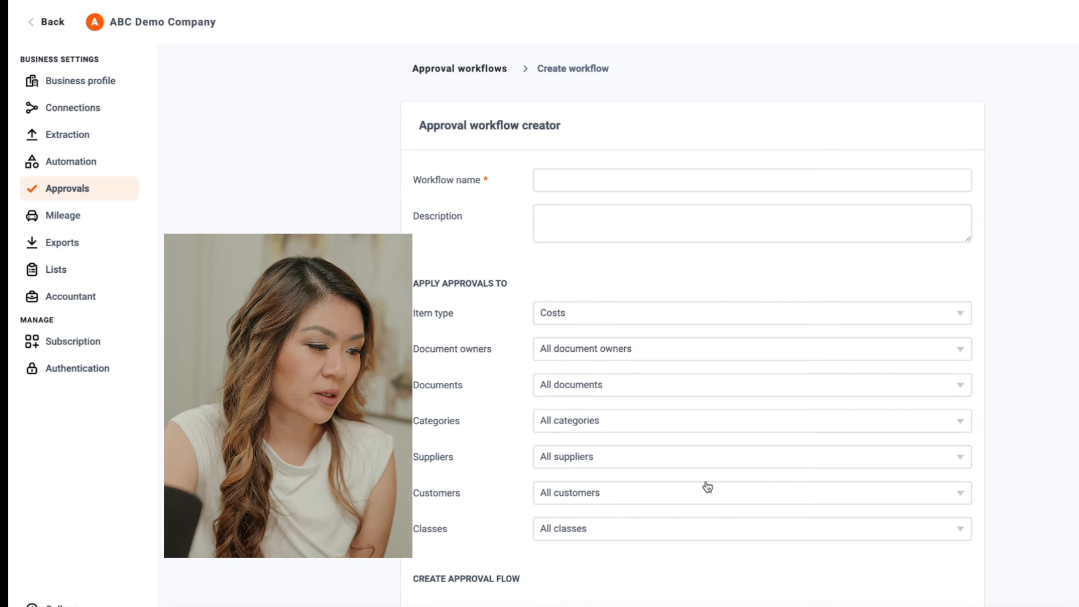
click(631, 174)
text(cost approval workflow)
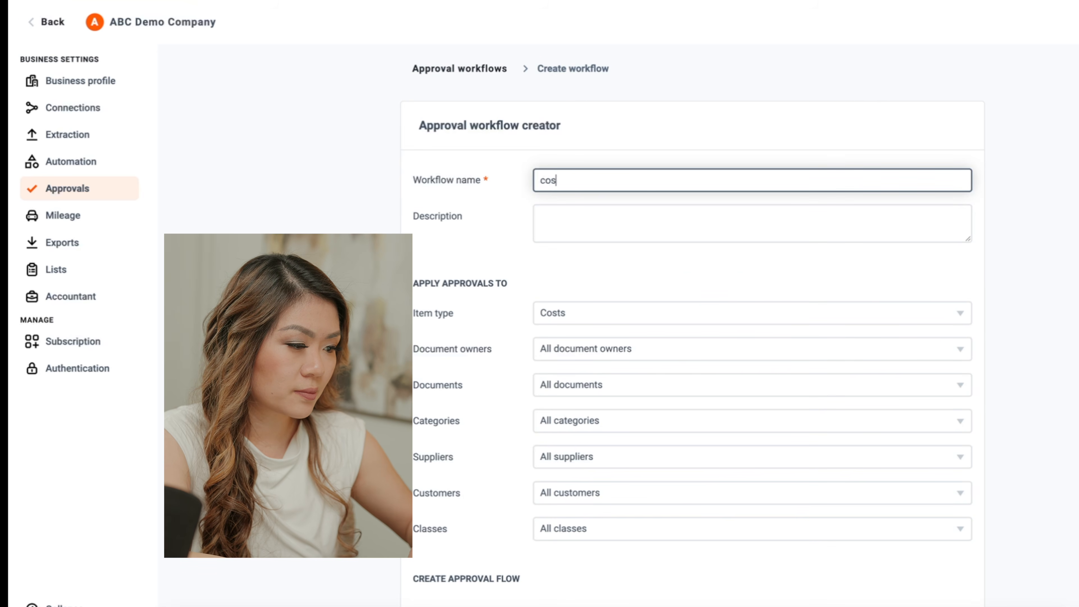
key(ctrl+a)
key(ctrl+c)
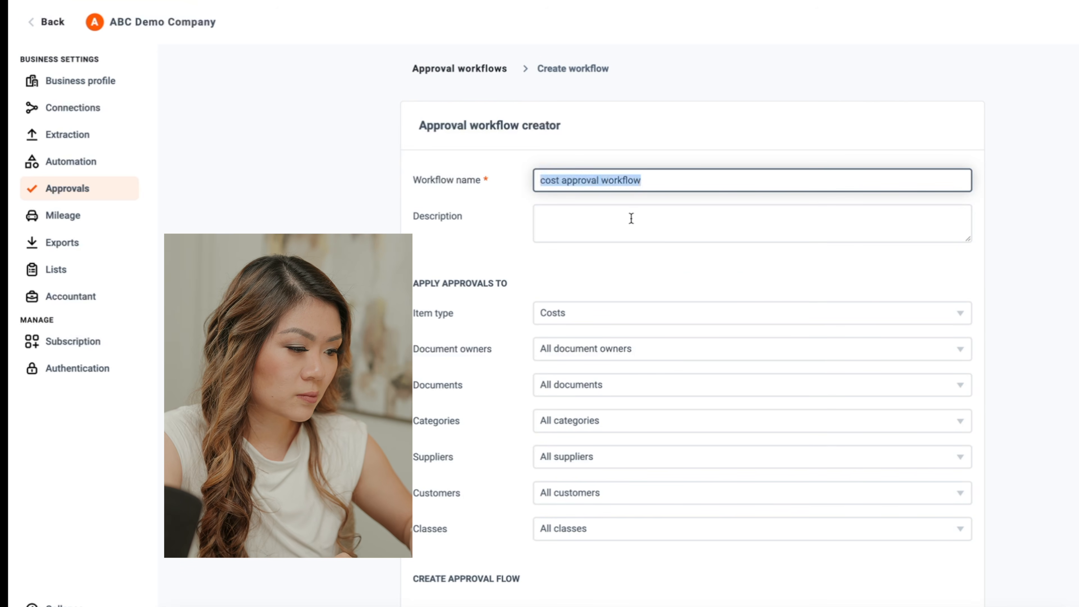
click(631, 217)
key(ctrl+v)
Step: Review what the cost workflow can apply to, including document owners, documents, categories, suppliers, customers and classes
scroll(688, 280, down, 3)
scroll(693, 246, up, 1)
scroll(691, 218, down, 2)
click(708, 216)
click(723, 144)
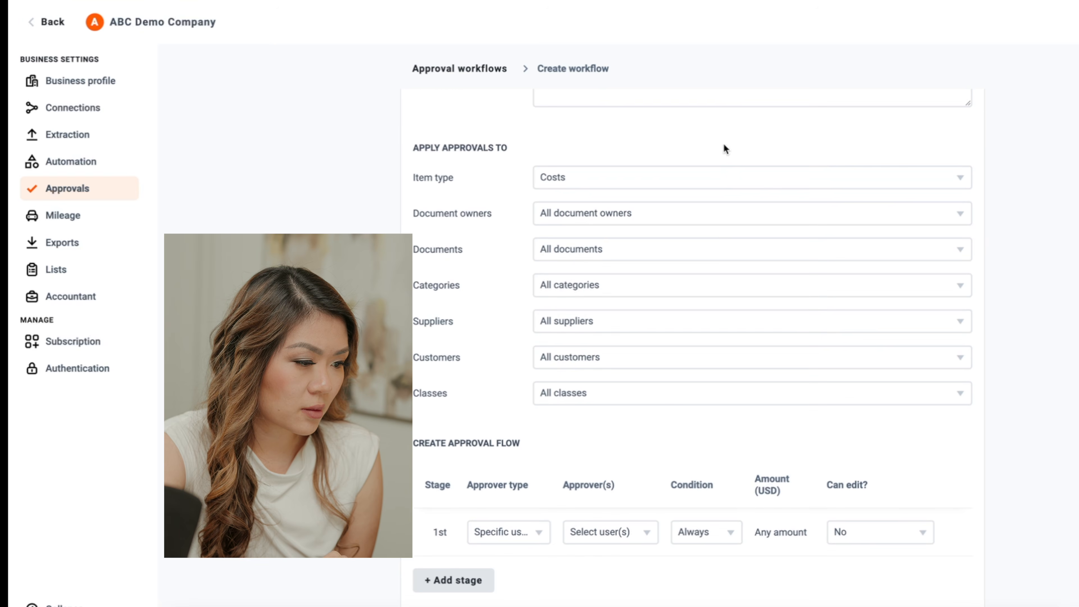
click(707, 247)
click(729, 152)
scroll(677, 337, down, 1)
scroll(676, 337, up, 2)
scroll(676, 337, down, 4)
scroll(686, 101, up, 3)
scroll(668, 470, down, 1)
scroll(542, 378, down, 3)
Step: Set the cost workflow's 1st stage to Manager approval when the amount is equal to or greater than 5000 USD
click(539, 416)
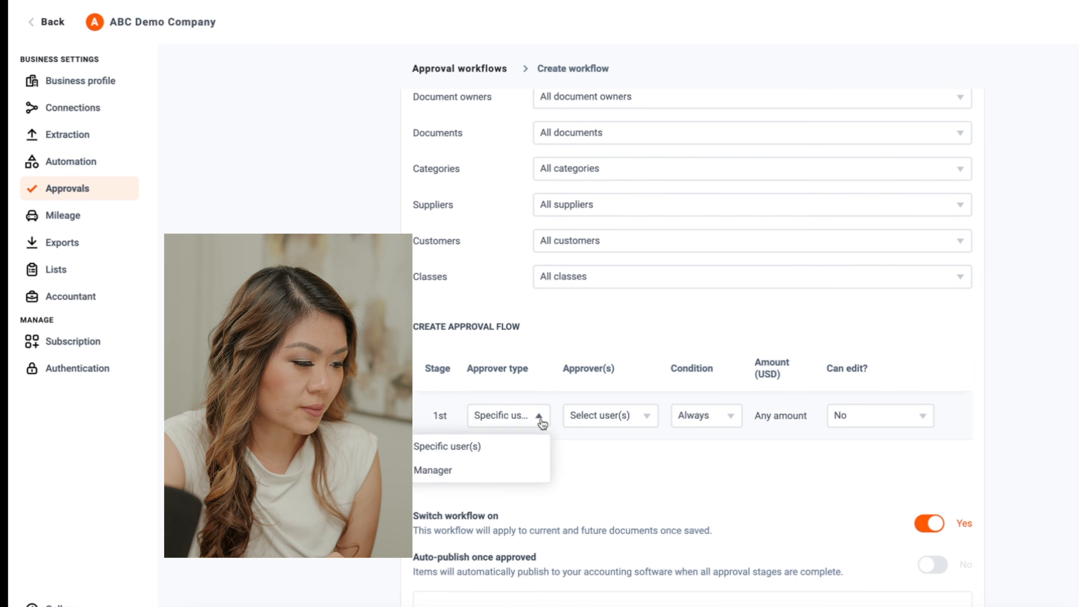
click(513, 470)
click(610, 425)
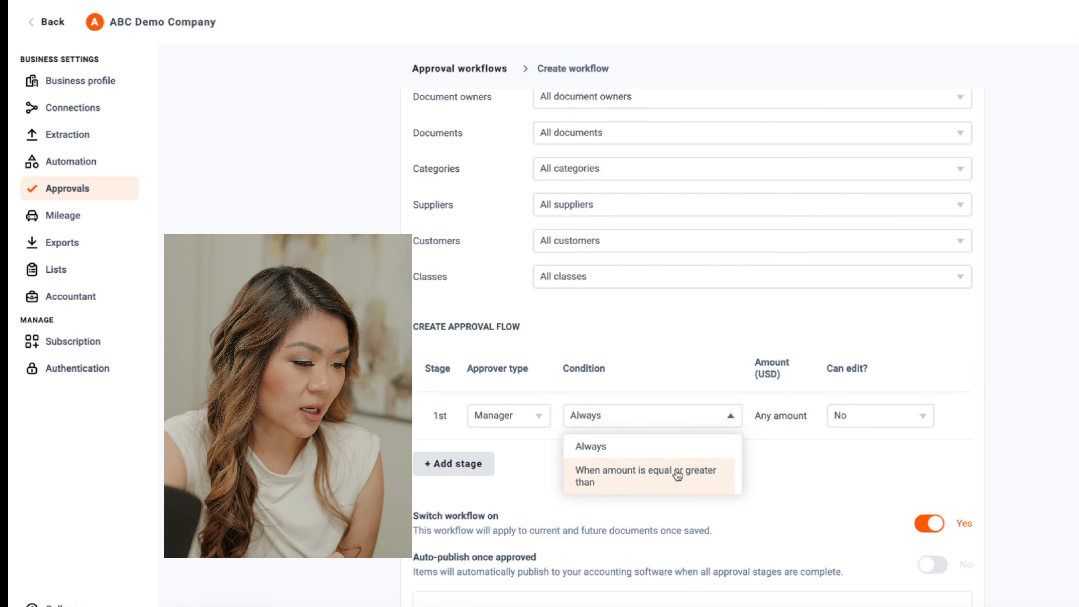
click(659, 480)
click(780, 417)
text(5)
key(BackSpace)
key(BackSpace)
key(BackSpace)
key(BackSpace)
key(BackSpace)
text(5000)
click(834, 514)
Step: Turn on Auto-publish once approved for the cost workflow and save it
scroll(852, 428, down, 2)
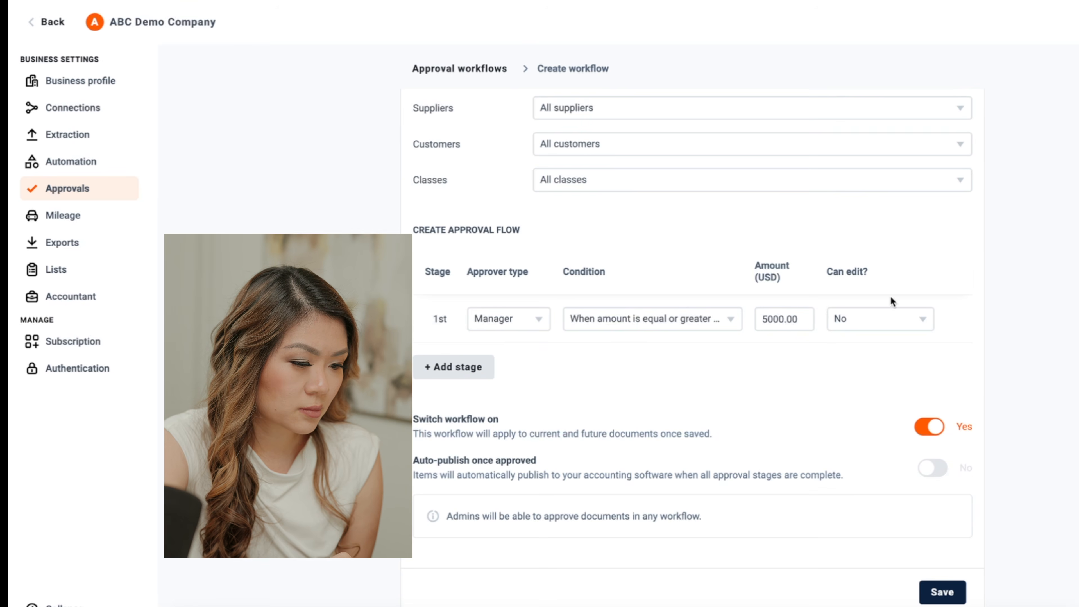
click(939, 474)
scroll(786, 291, up, 2)
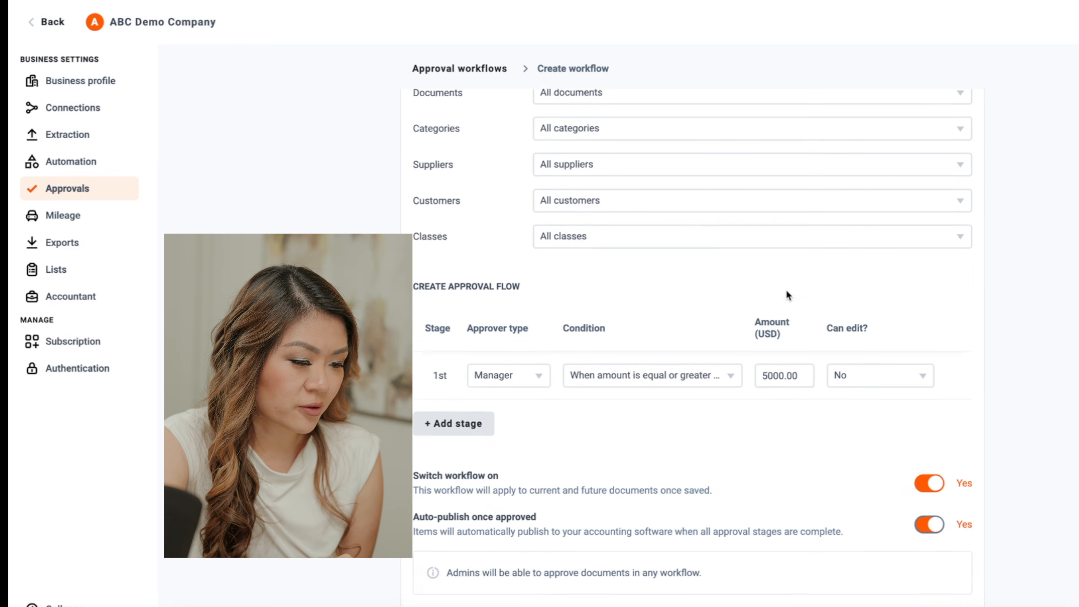
scroll(893, 272, down, 2)
click(941, 593)
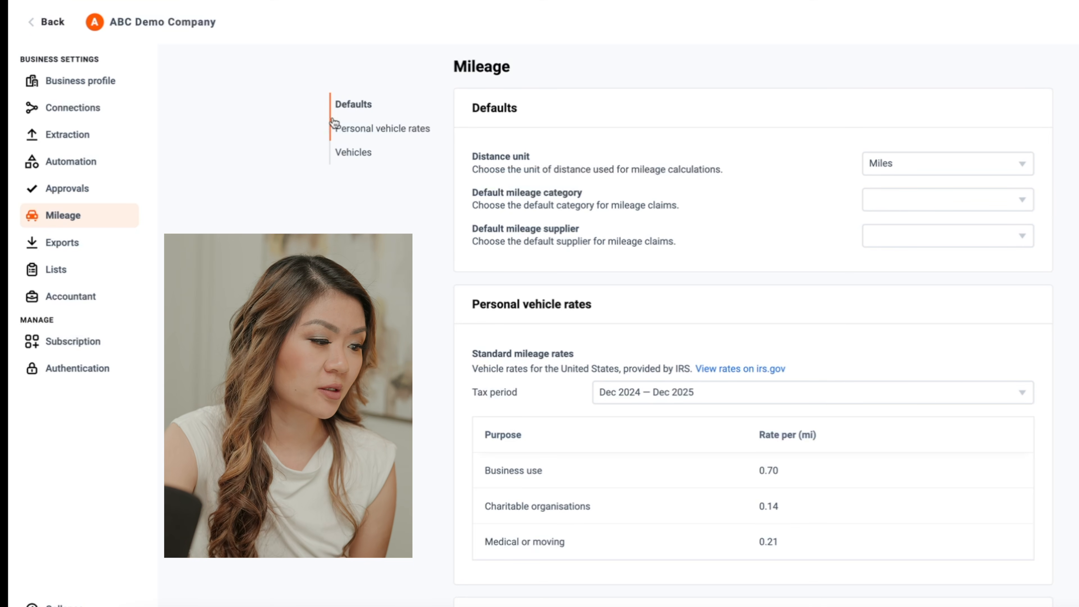
Step: Open the vehicles list from the mileage settings and start a new vehicle named "Employee Vehicle"
click(406, 157)
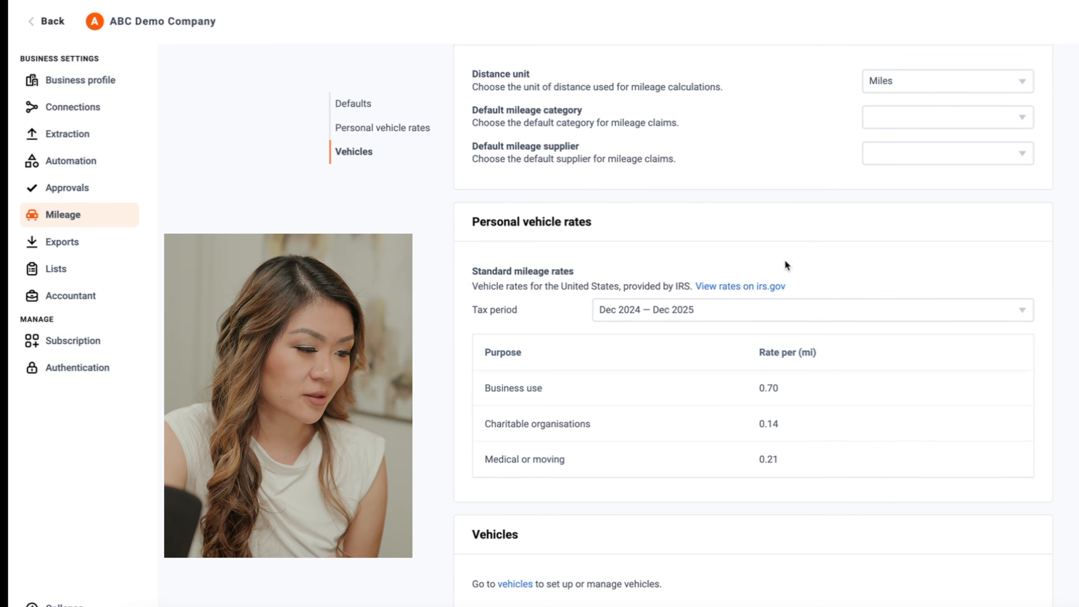
scroll(777, 383, up, 1)
scroll(777, 383, down, 1)
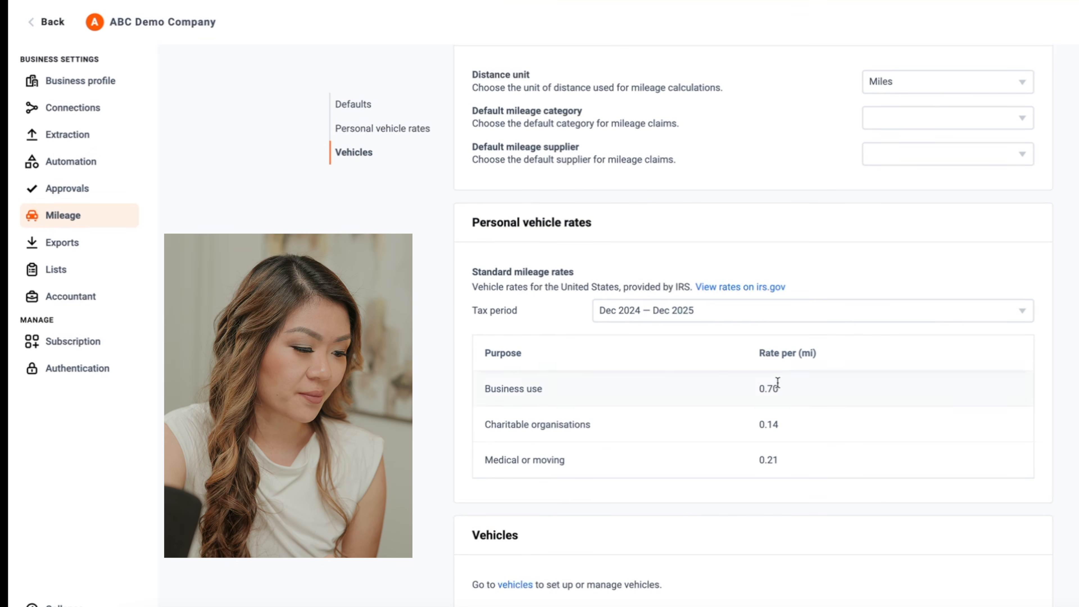
click(514, 584)
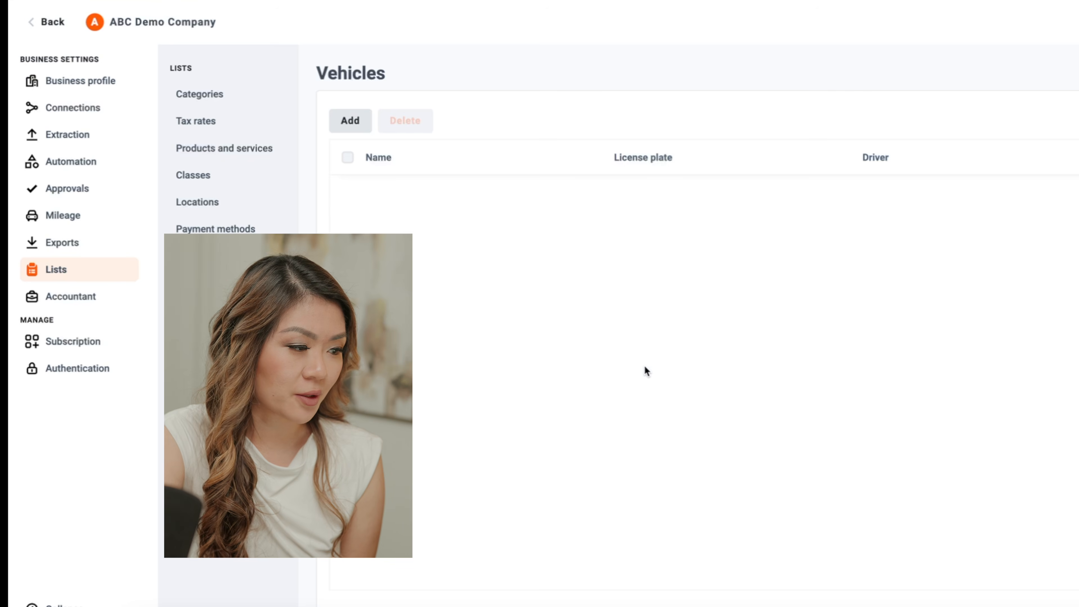
click(350, 120)
click(641, 177)
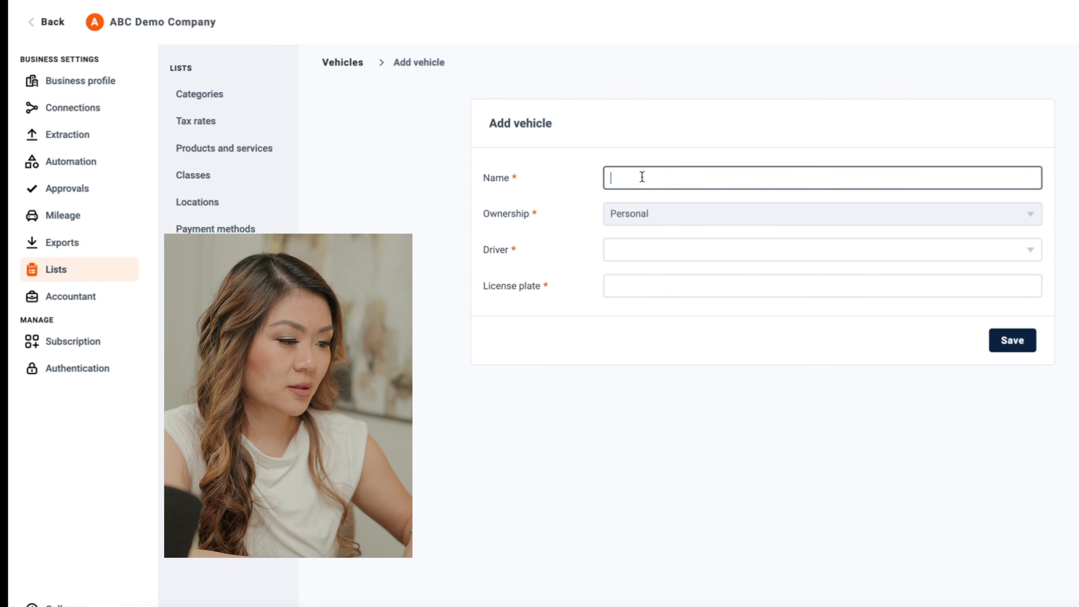
text(Employee )
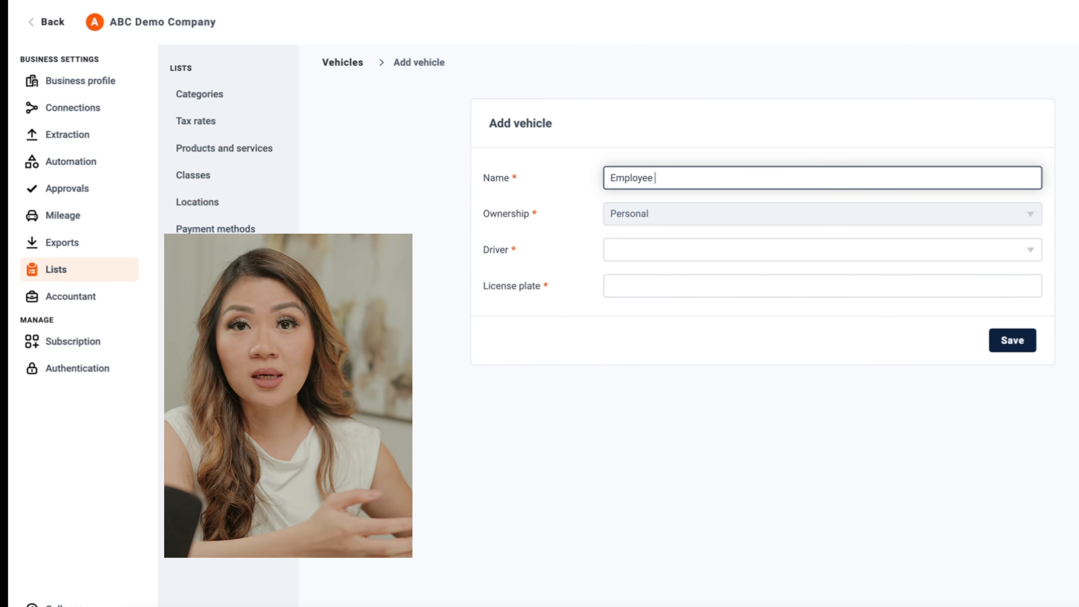
text(Vehicle)
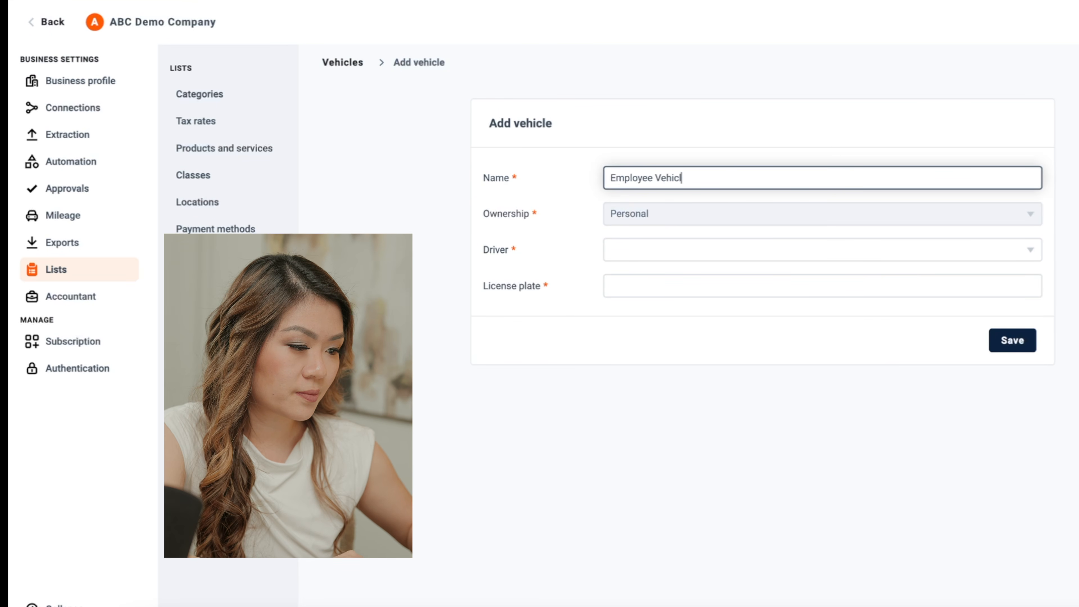
Step: Assign the account owner as the vehicle's driver, set the license plate to ABCDEF and save the vehicle
click(658, 250)
click(641, 327)
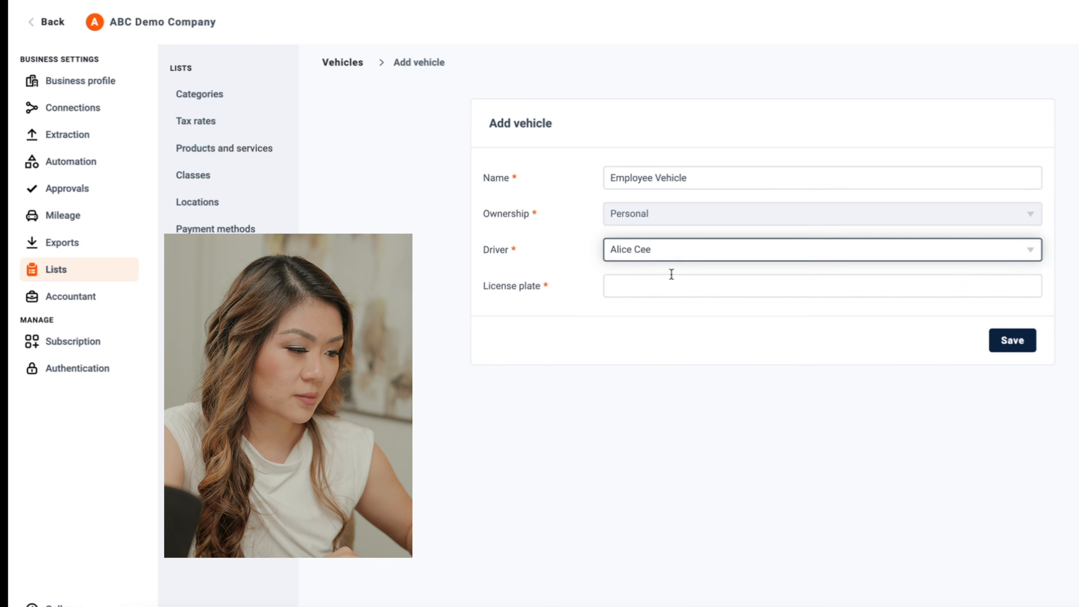
click(659, 290)
text(ABC987)
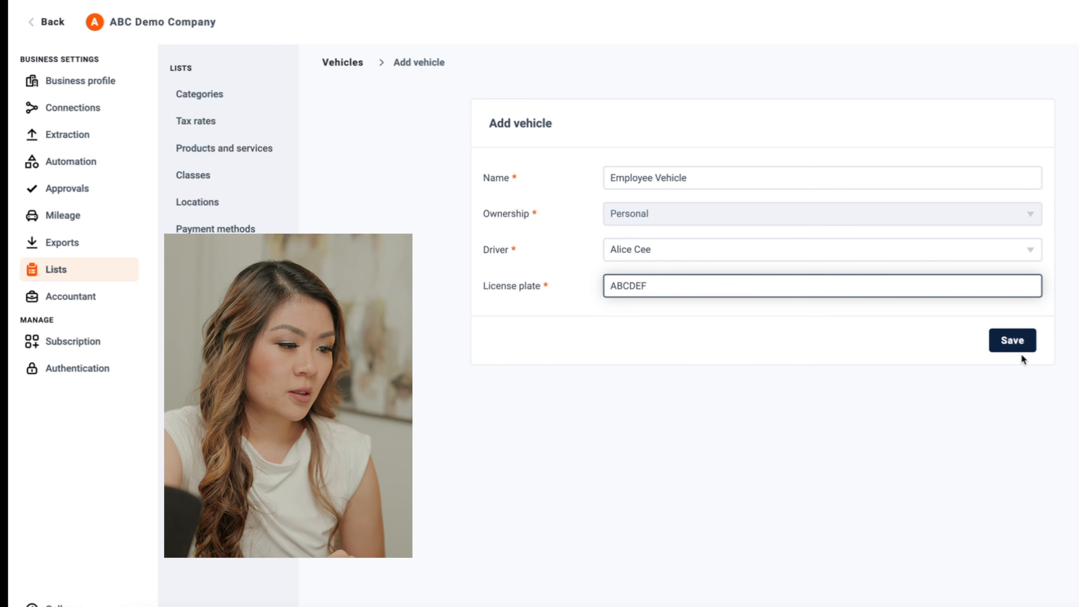
click(1010, 344)
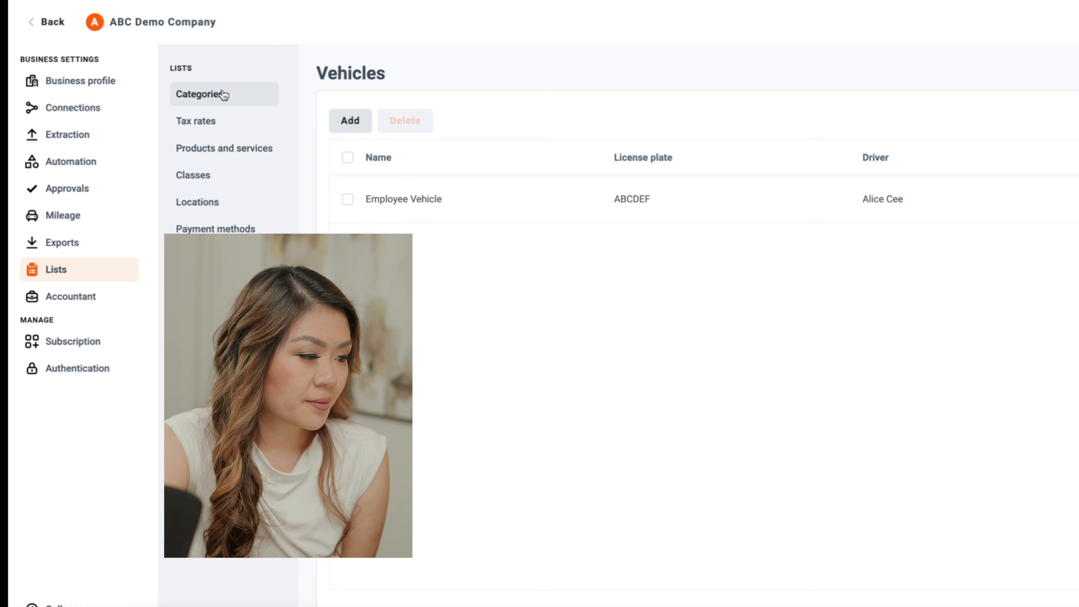
Step: Return to the mileage settings and look up the standard mileage rates on the IRS website
click(107, 215)
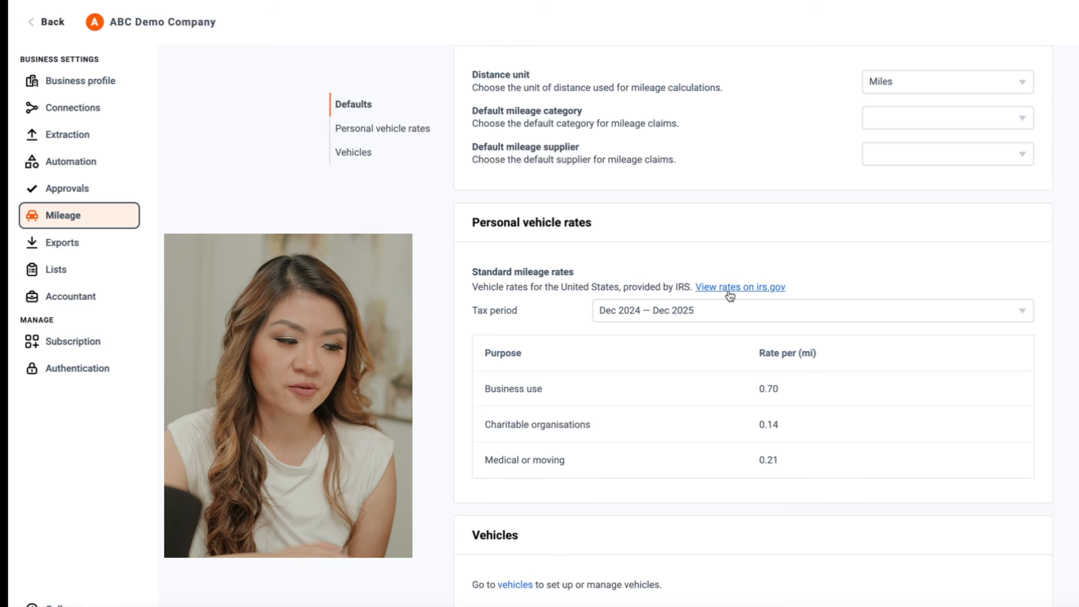
click(730, 293)
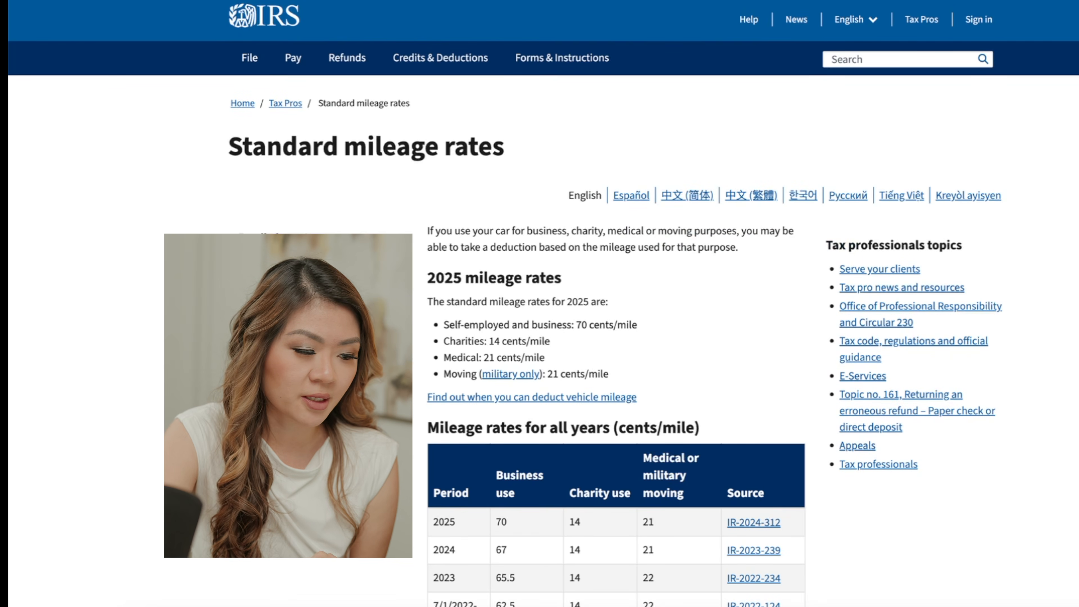
scroll(517, 406, down, 5)
scroll(517, 400, down, 2)
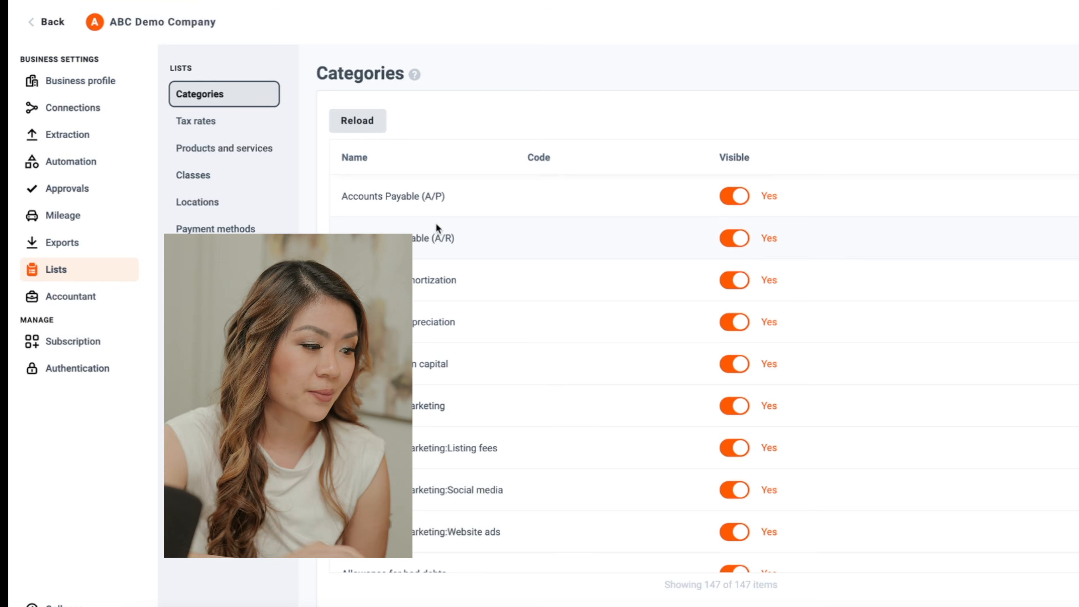
Step: Compare the categories list with the chart of accounts in QuickBooks, and review the remaining lists such as products and services and locations
scroll(438, 228, down, 10)
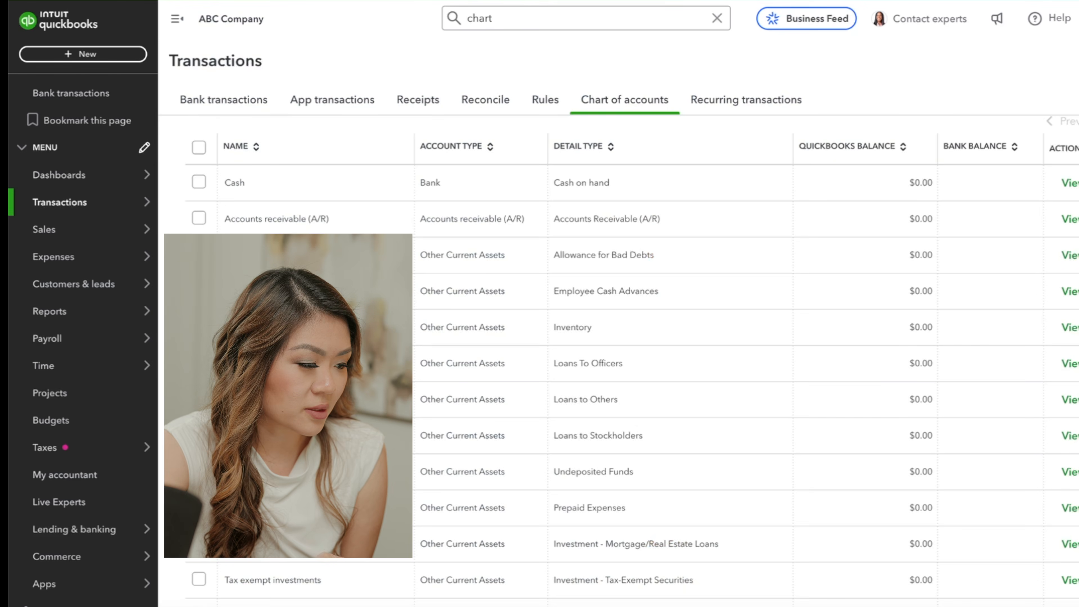
scroll(477, 338, down, 2)
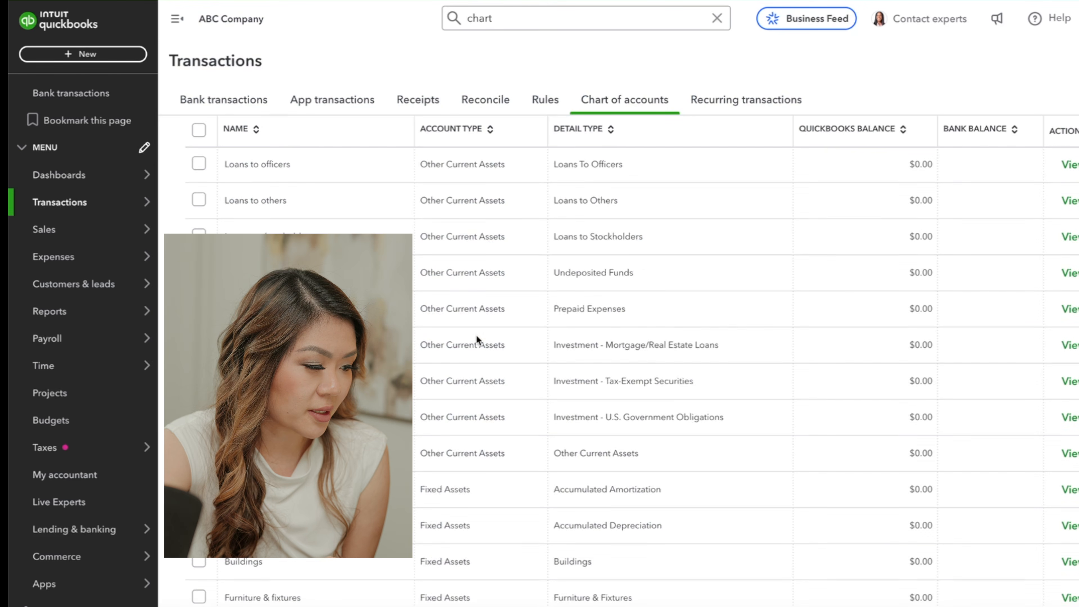
scroll(476, 337, down, 20)
scroll(476, 335, down, 5)
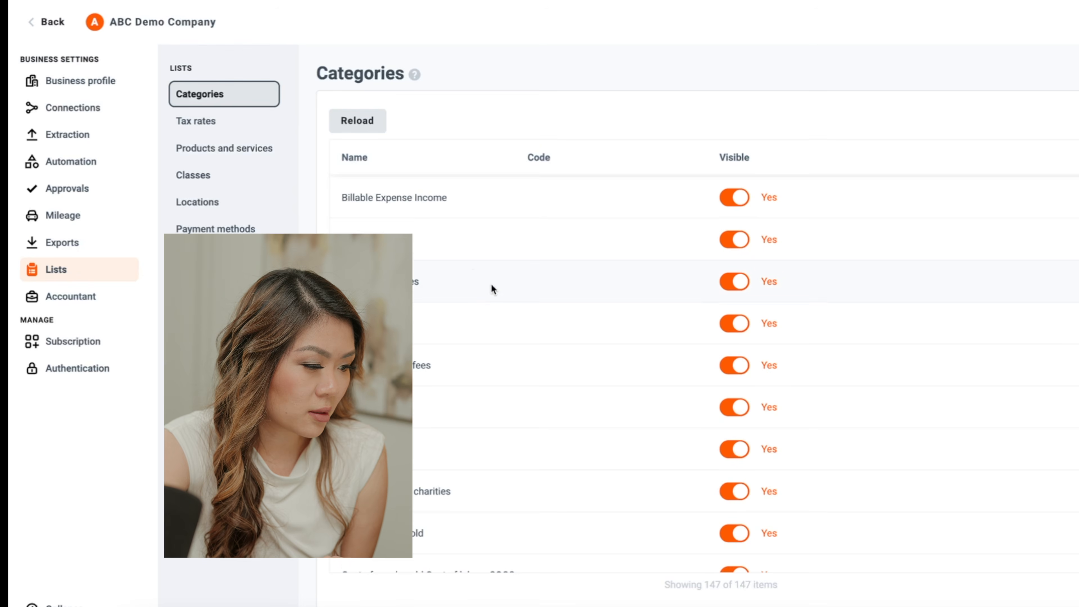
scroll(489, 293, down, 3)
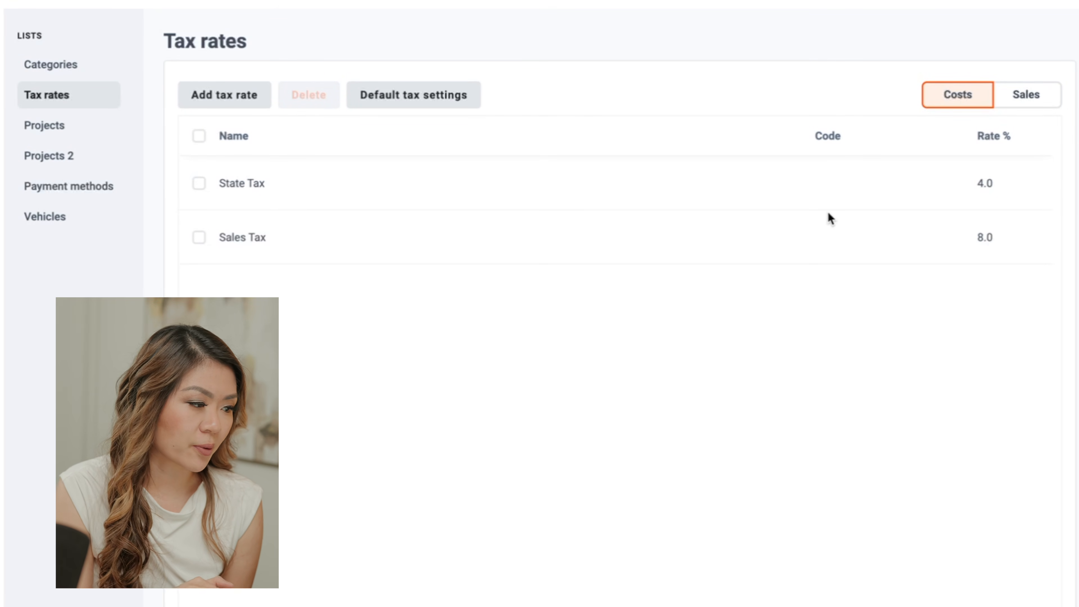
click(236, 156)
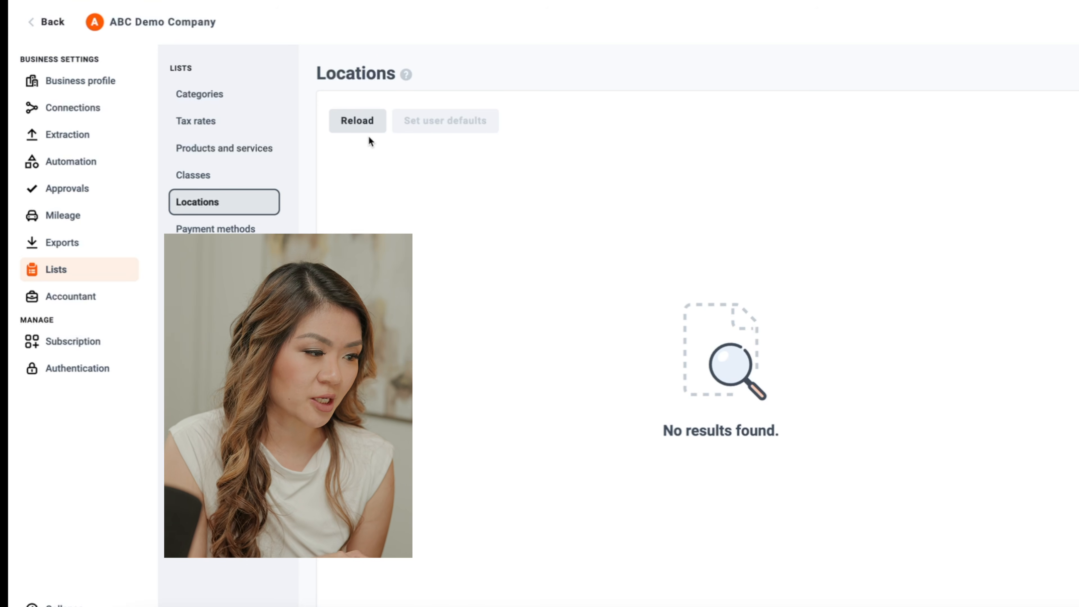
mouse_move(405, 74)
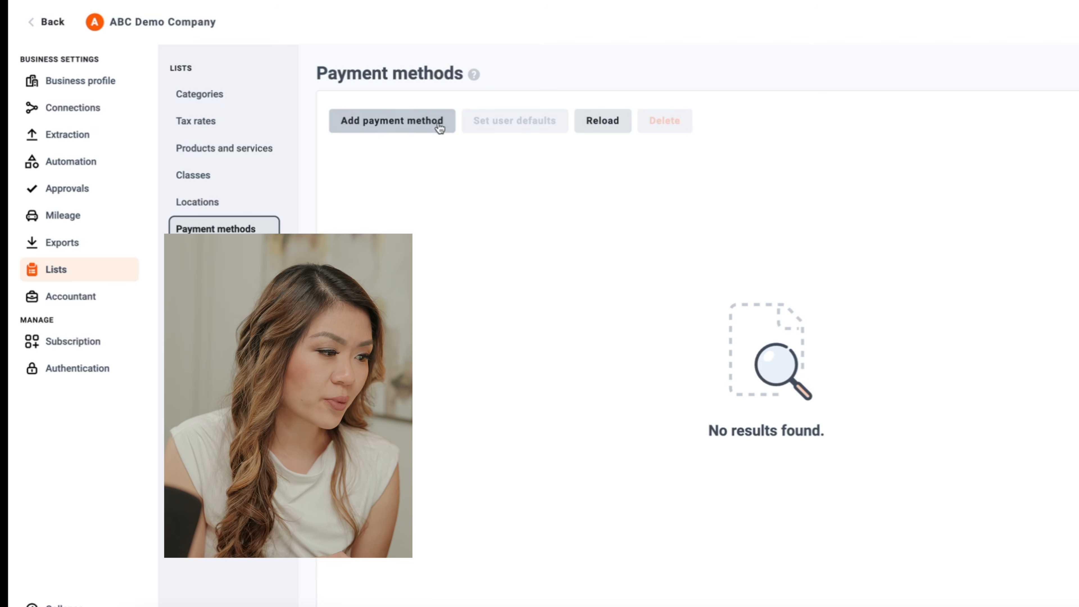
Step: Add a payment method named "Company VISA"
click(394, 133)
click(664, 277)
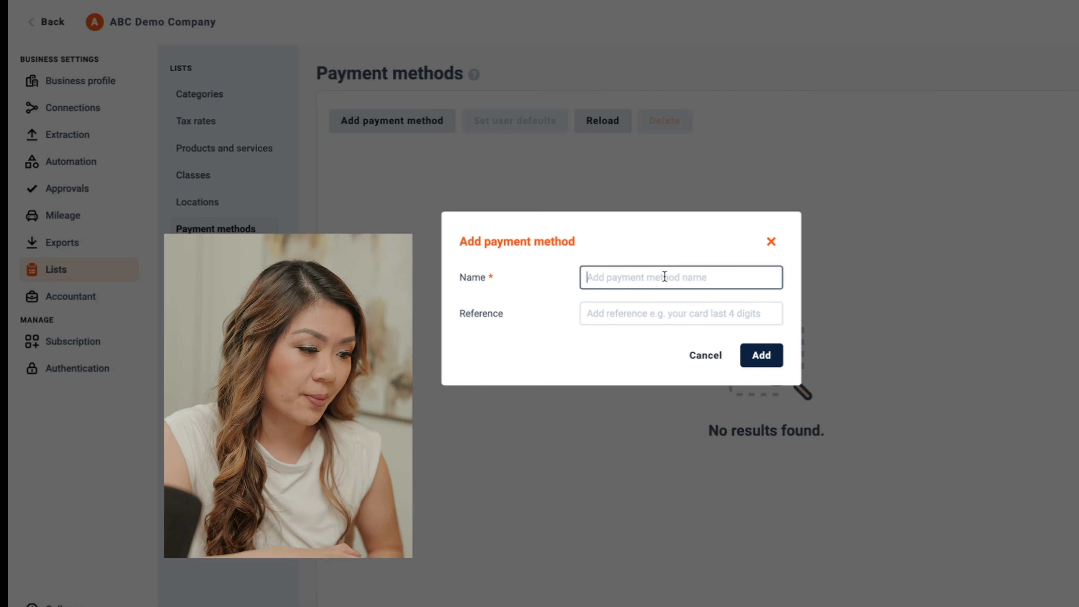
text(Comappny)
key(BackSpace)
key(BackSpace)
key(BackSpace)
key(BackSpace)
key(BackSpace)
key(BackSpace)
text(pany VISA)
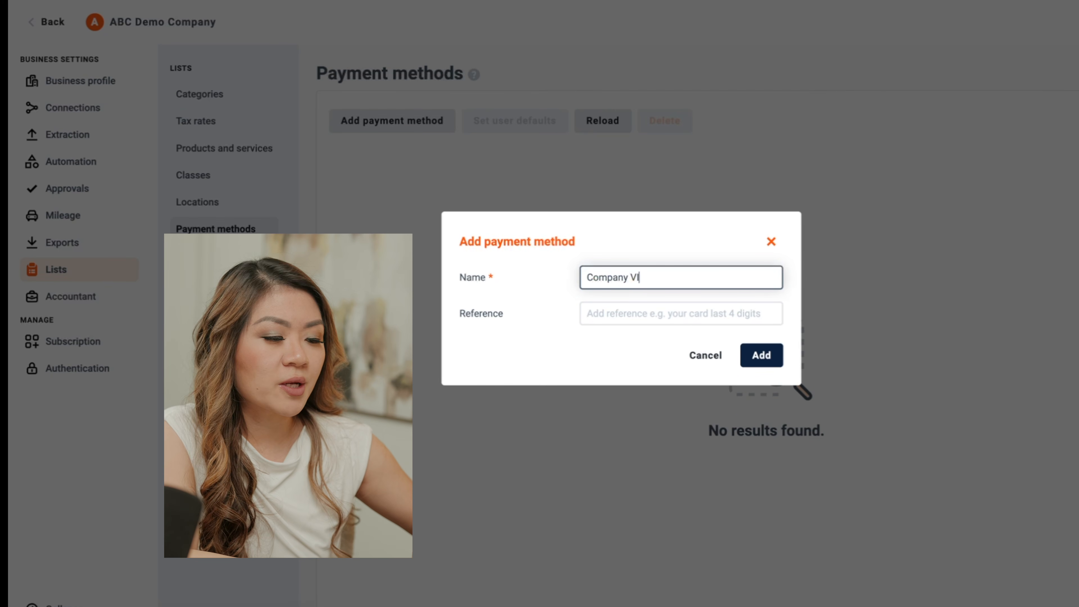
key(Tab)
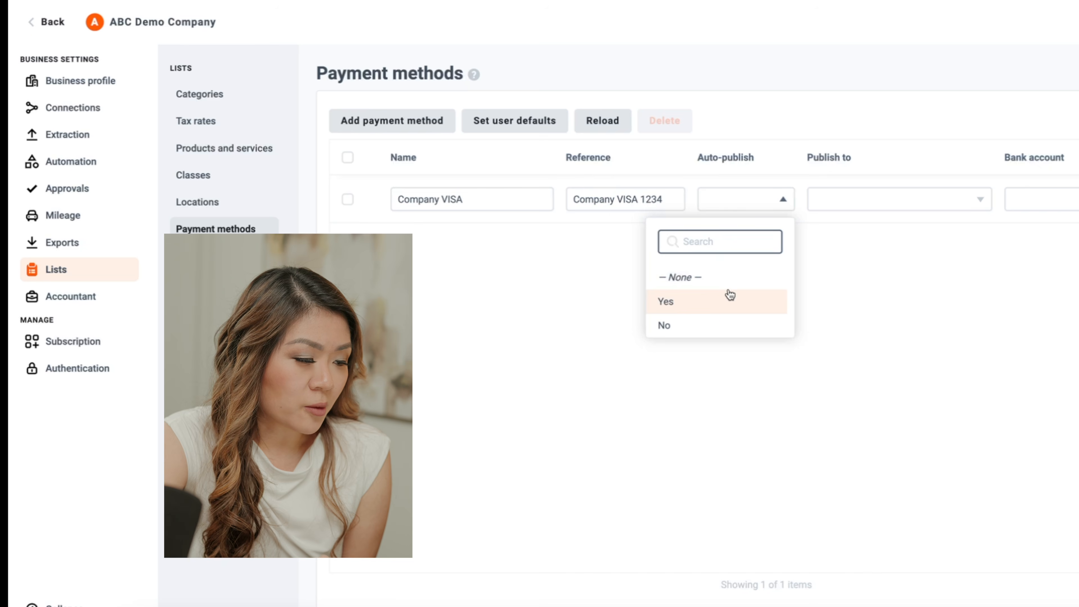
Step: Set the Company VISA payment method's Auto-publish to Yes and its Publish to destination to Credit Card
click(717, 306)
click(883, 202)
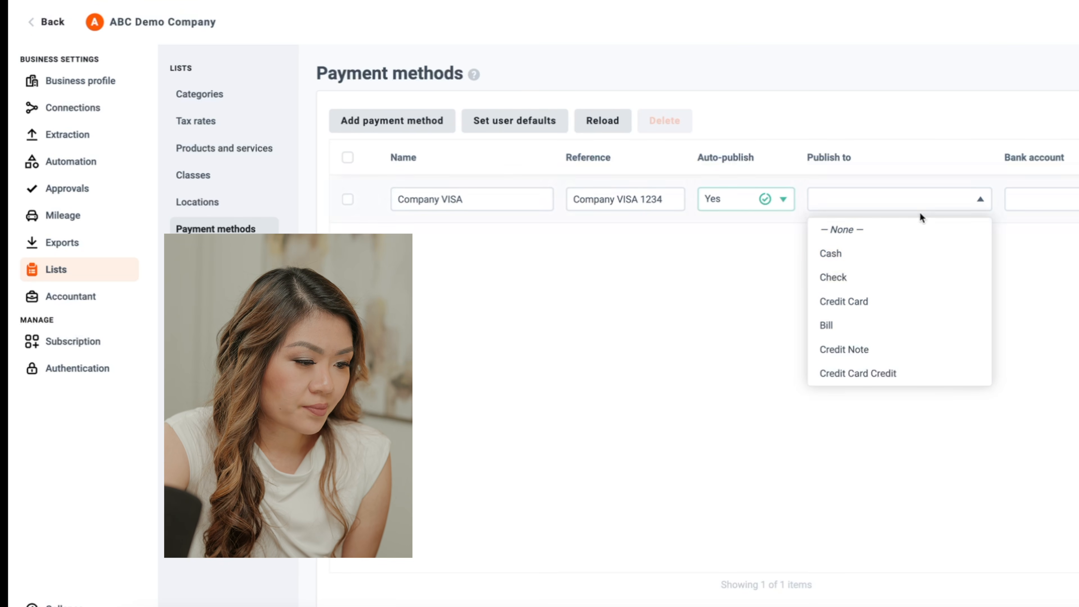
click(877, 357)
click(925, 201)
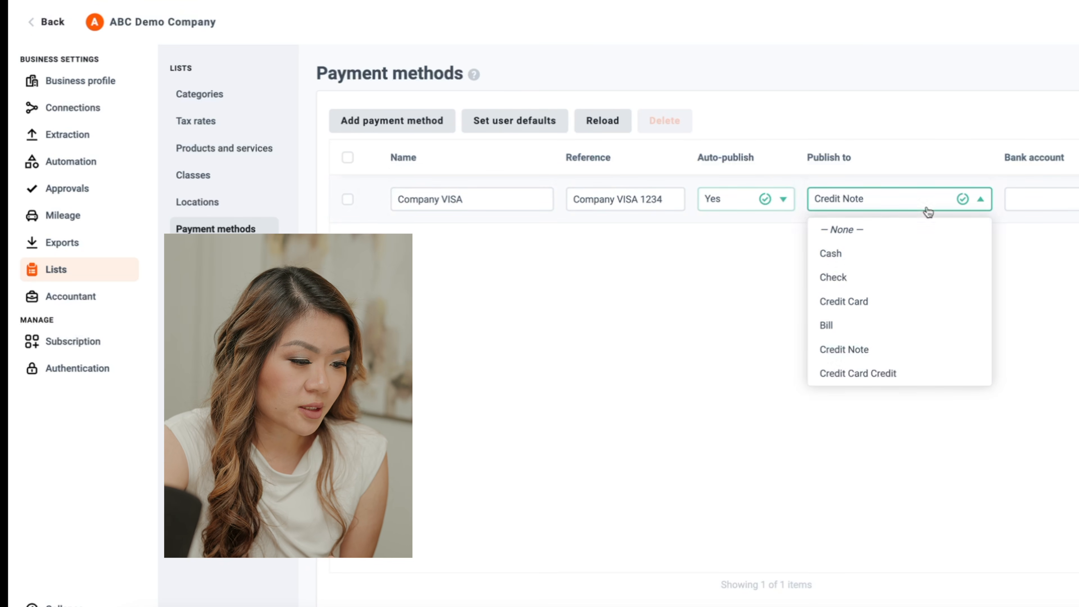
click(890, 309)
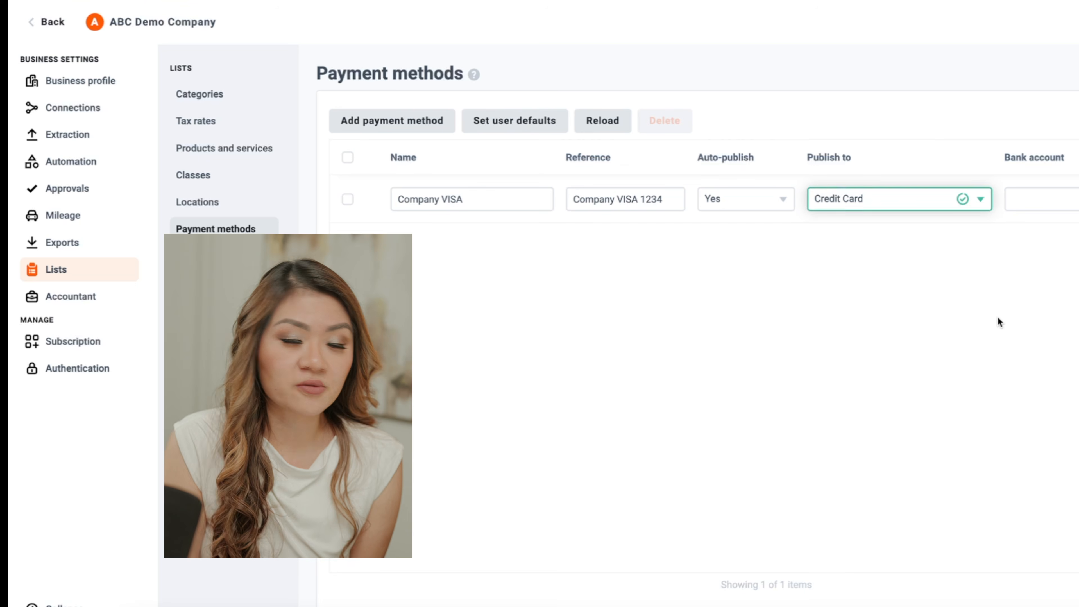
click(1040, 199)
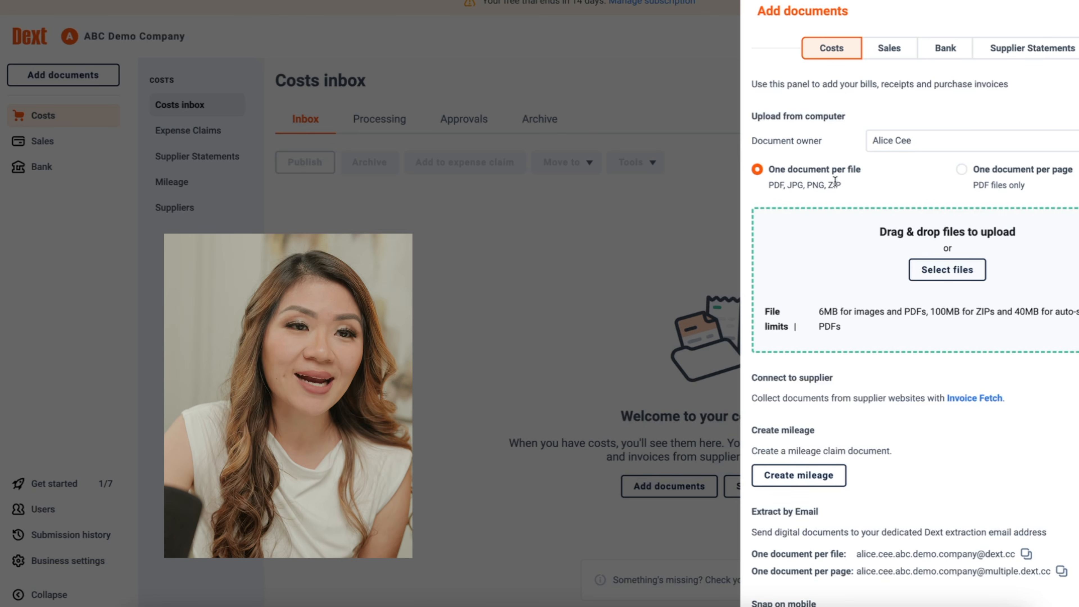
Step: Examine the one document per file and one document per page upload options for adding cost documents
click(1045, 181)
click(841, 181)
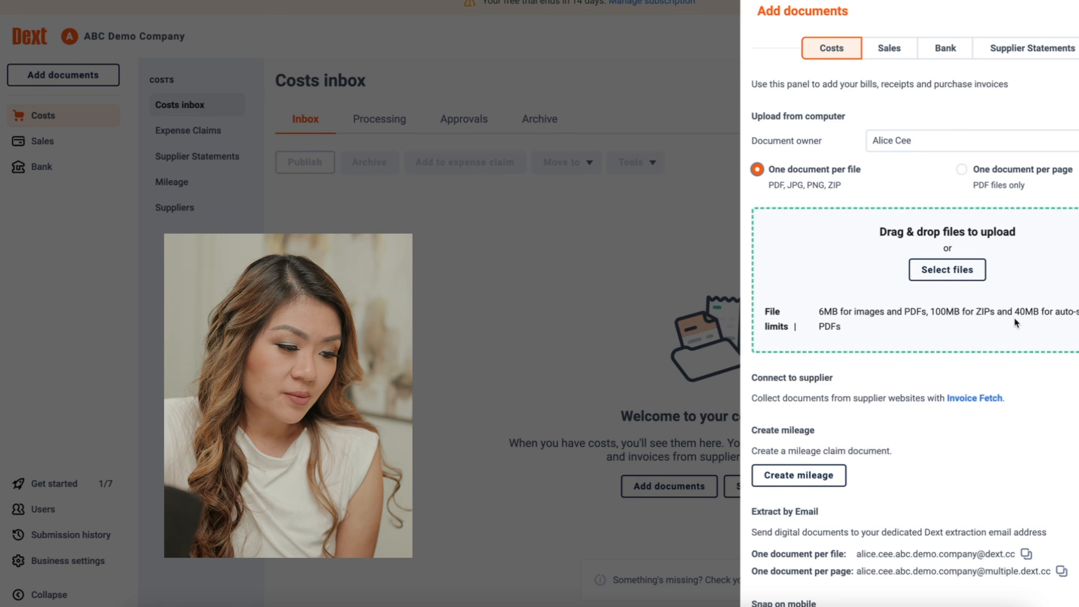
scroll(1014, 317, down, 1)
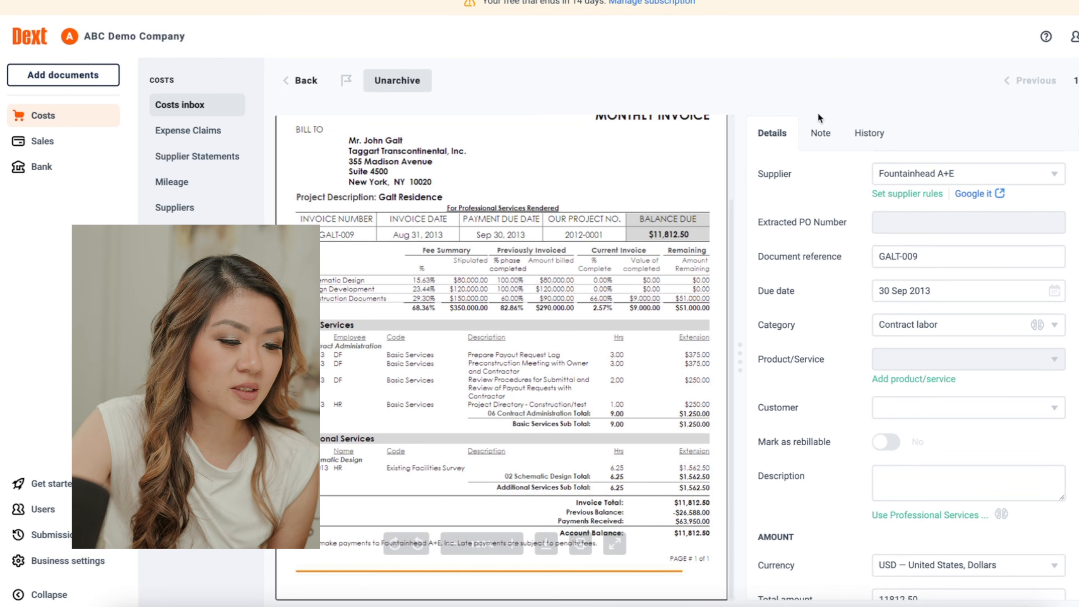
Step: Review the extracted details of the Fountainhead A+E invoice and set its category to Cost of goods sold:Cost of labor - COGS
scroll(913, 259, up, 5)
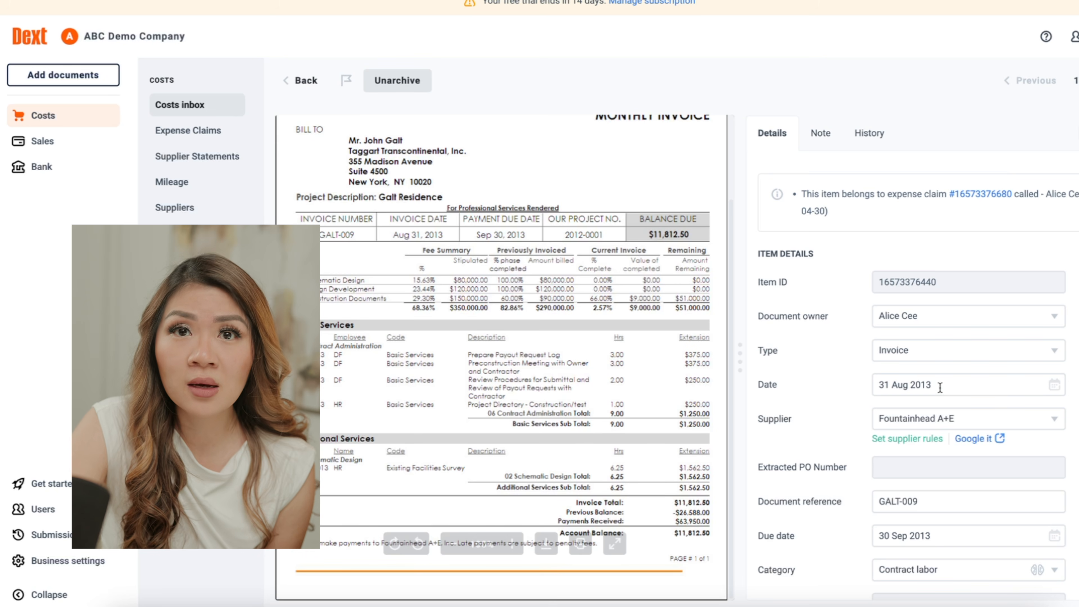
scroll(994, 408, down, 3)
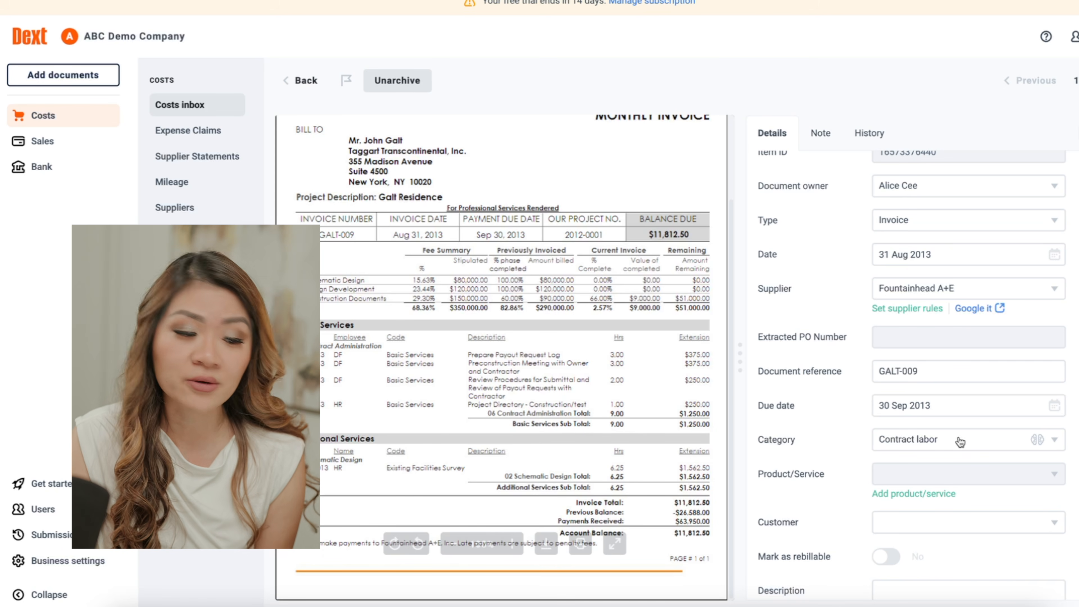
scroll(962, 463, up, 1)
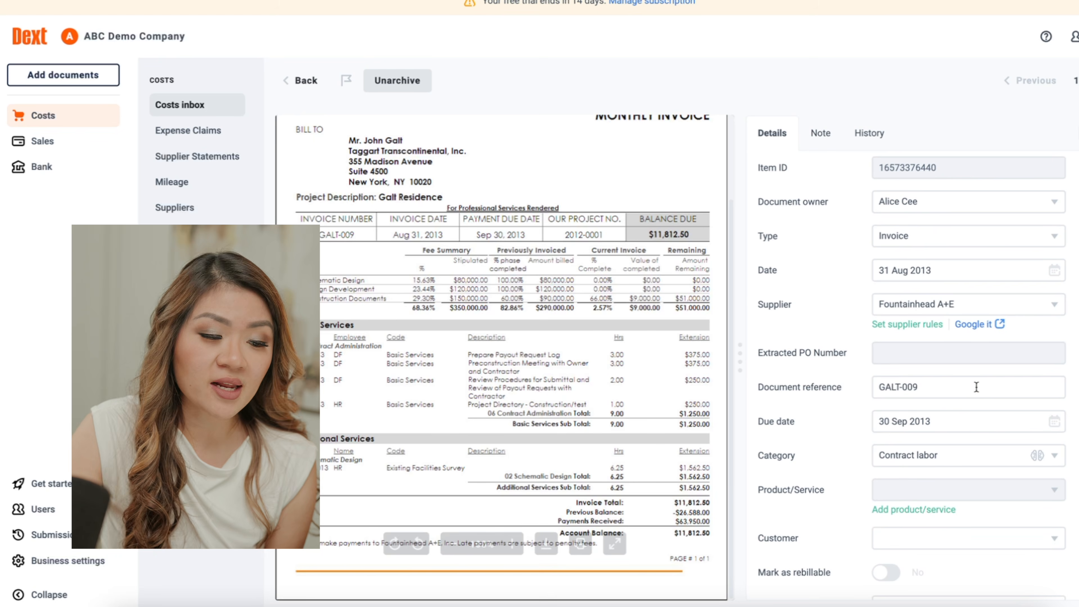
scroll(977, 387, down, 5)
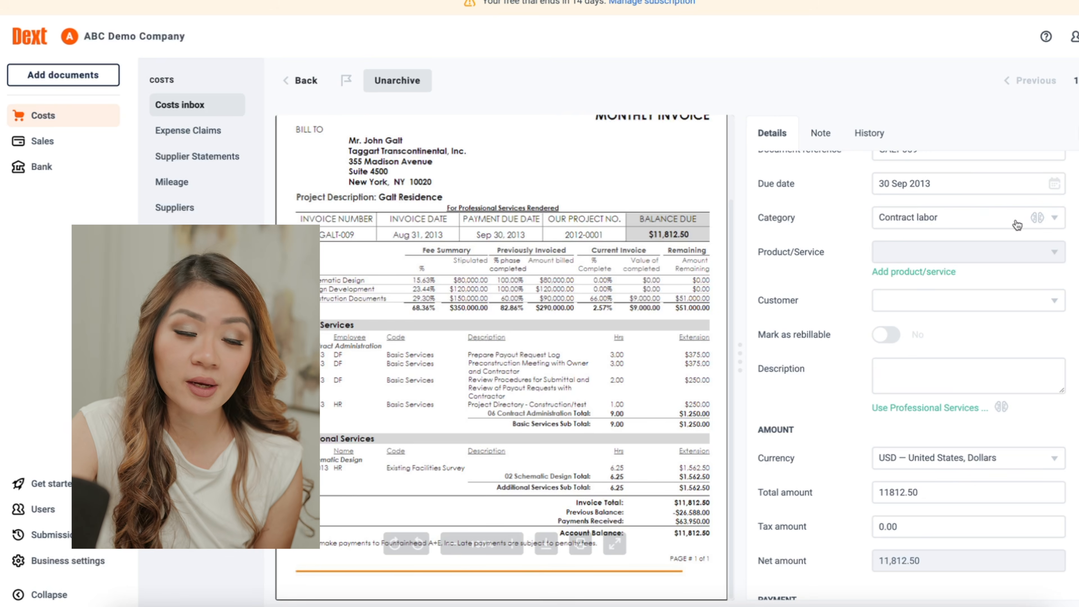
click(977, 217)
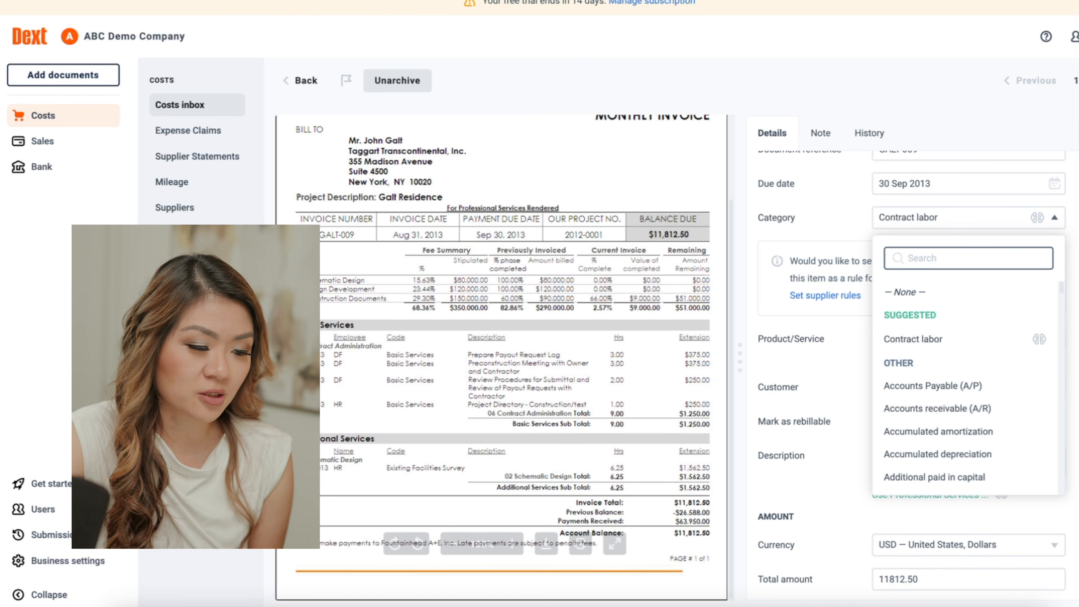
scroll(1002, 382, down, 10)
scroll(992, 376, up, 10)
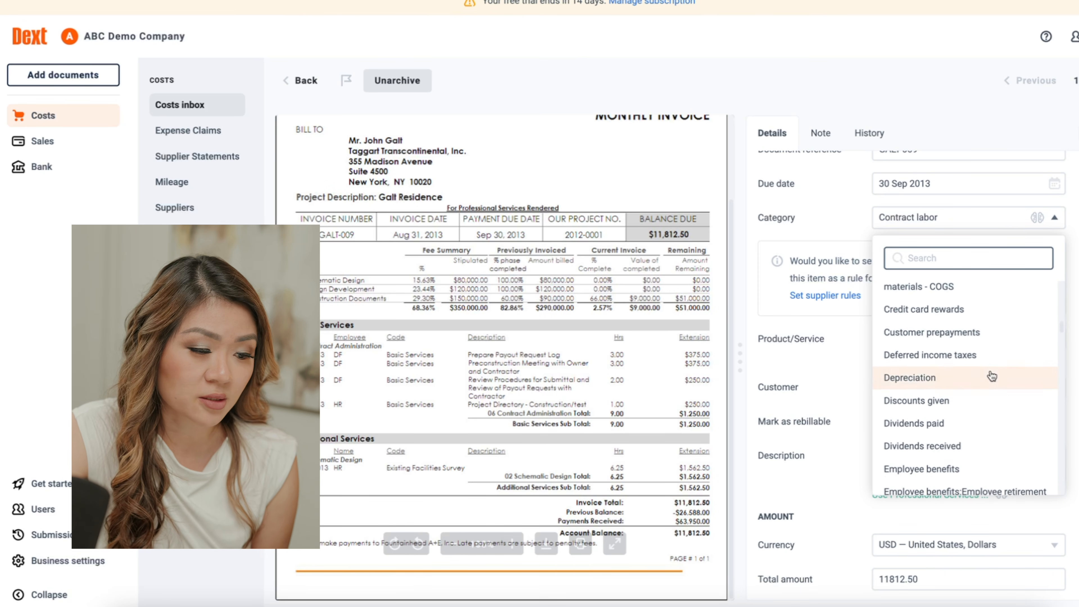
scroll(992, 376, up, 3)
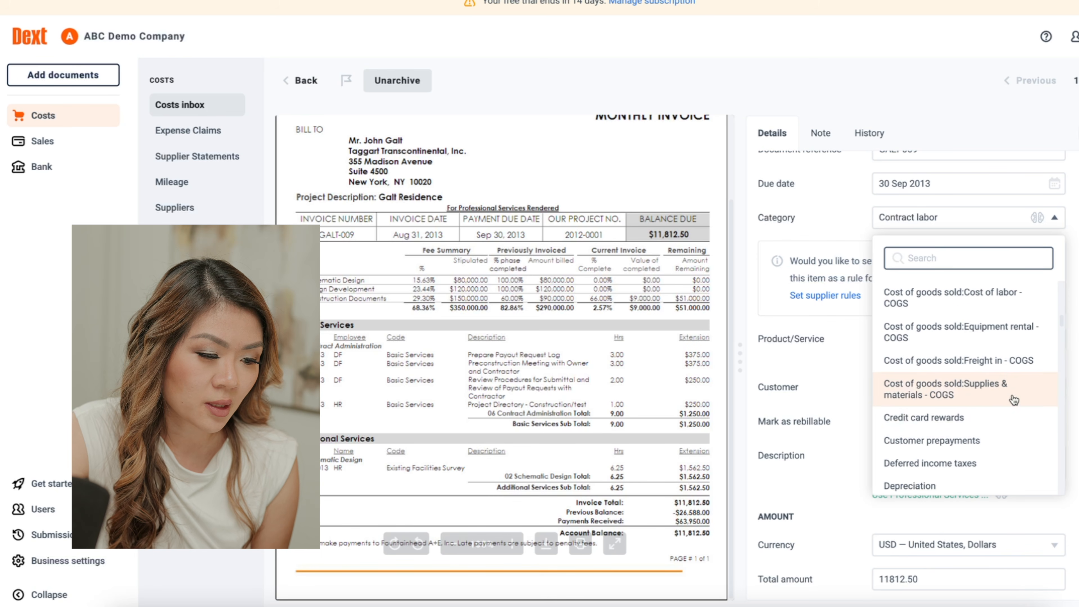
scroll(1014, 391, up, 1)
click(1013, 319)
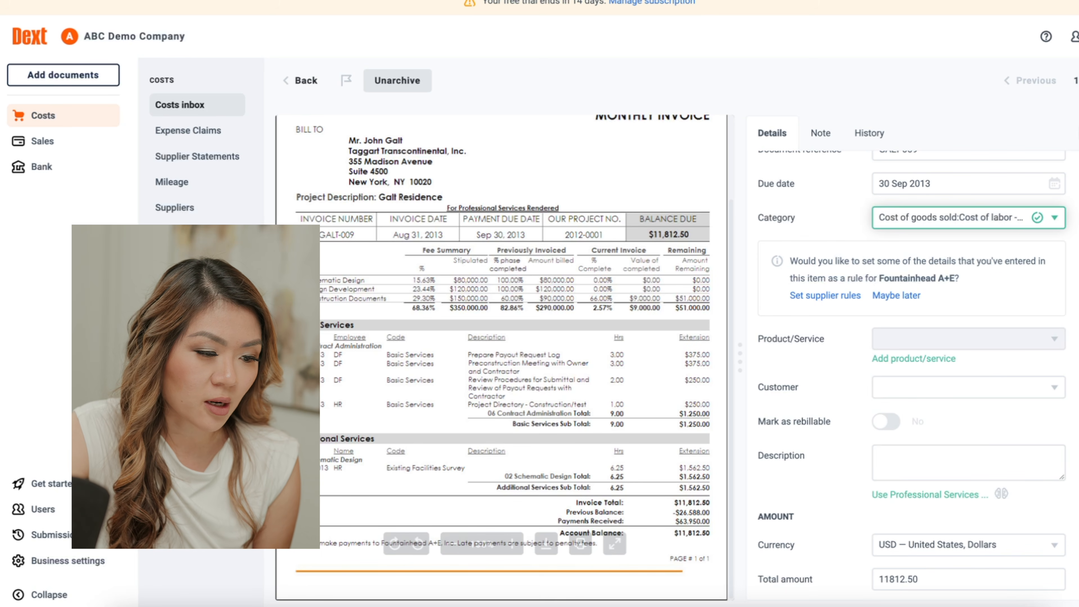
Step: Open the supplier rules for Fountainhead A+E from the invoice and examine the rule options and the smart split section
scroll(1001, 293, up, 1)
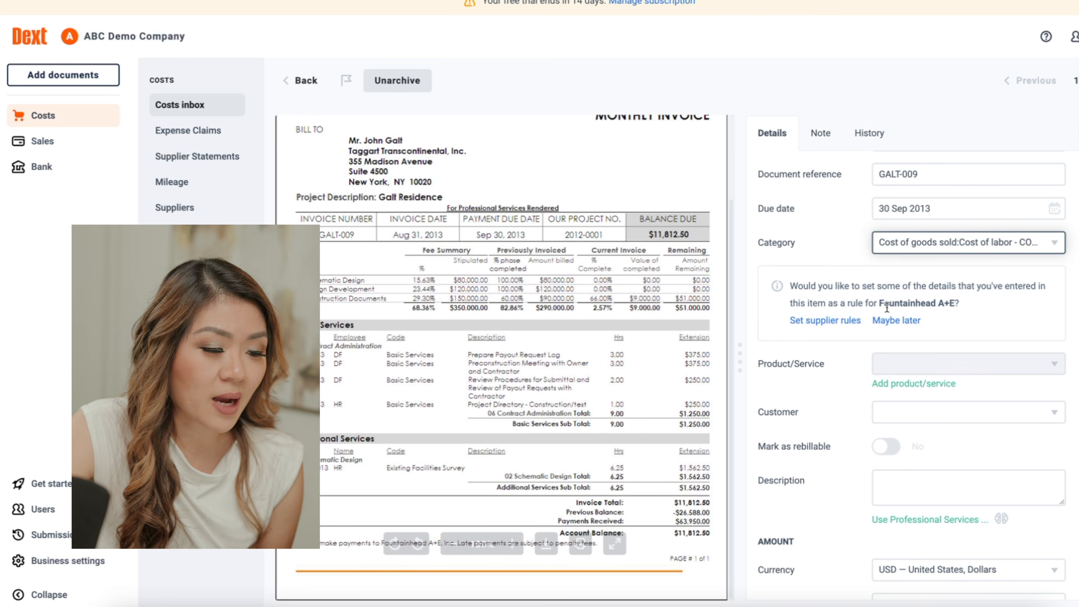
right_click(848, 322)
click(851, 321)
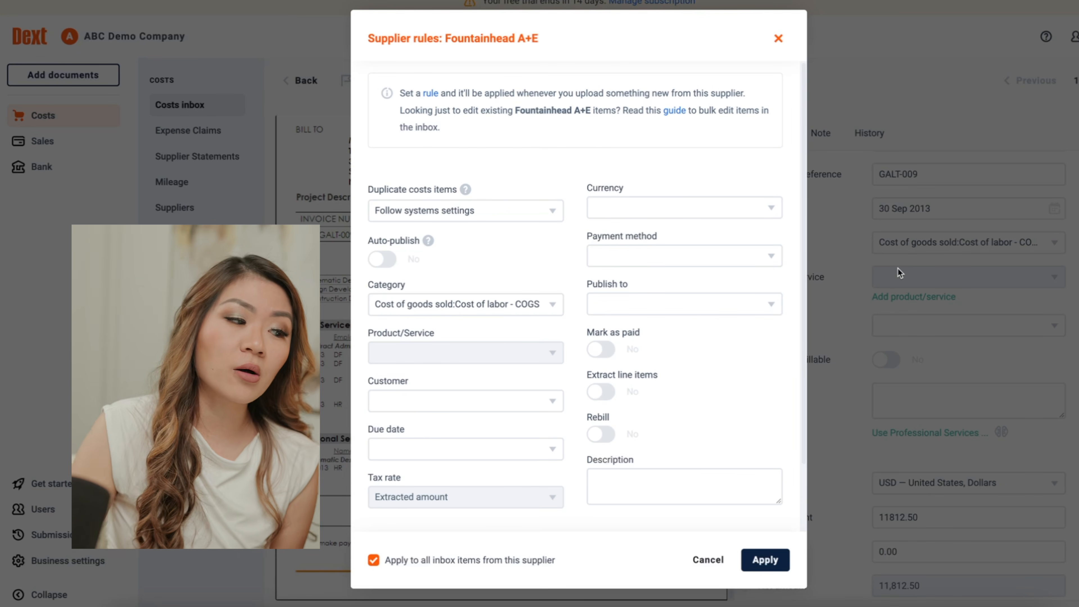
drag(537, 38, 445, 39)
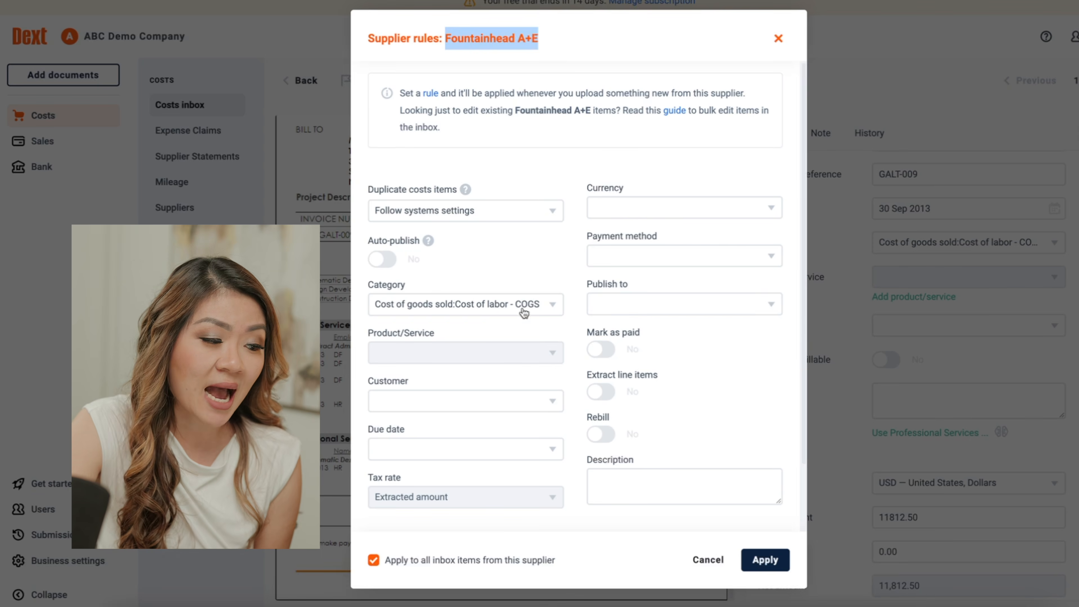
scroll(559, 315, down, 1)
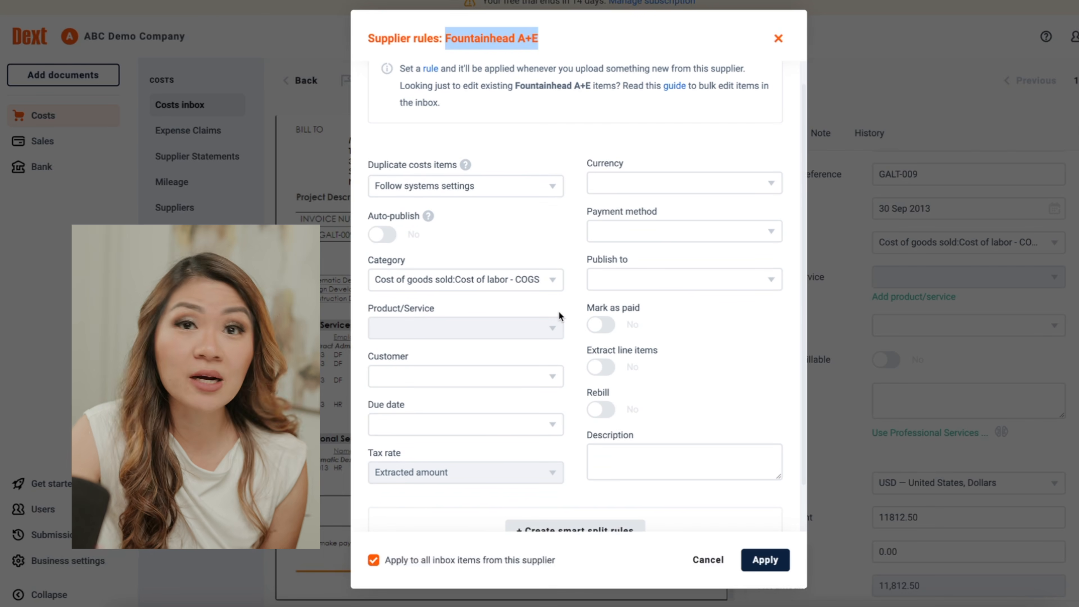
scroll(561, 313, down, 2)
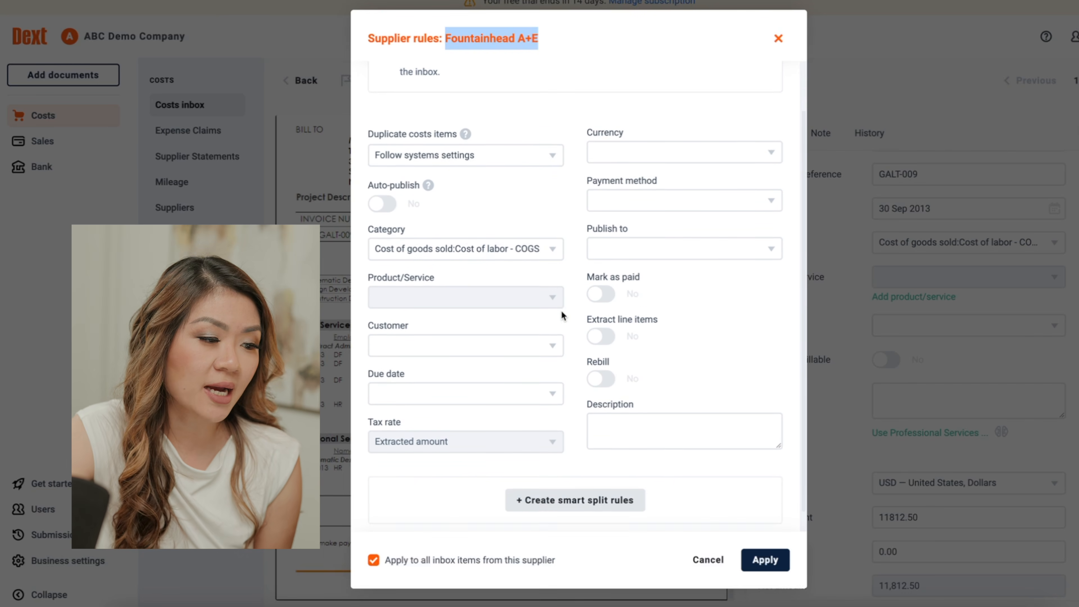
scroll(561, 315, up, 3)
scroll(563, 315, down, 3)
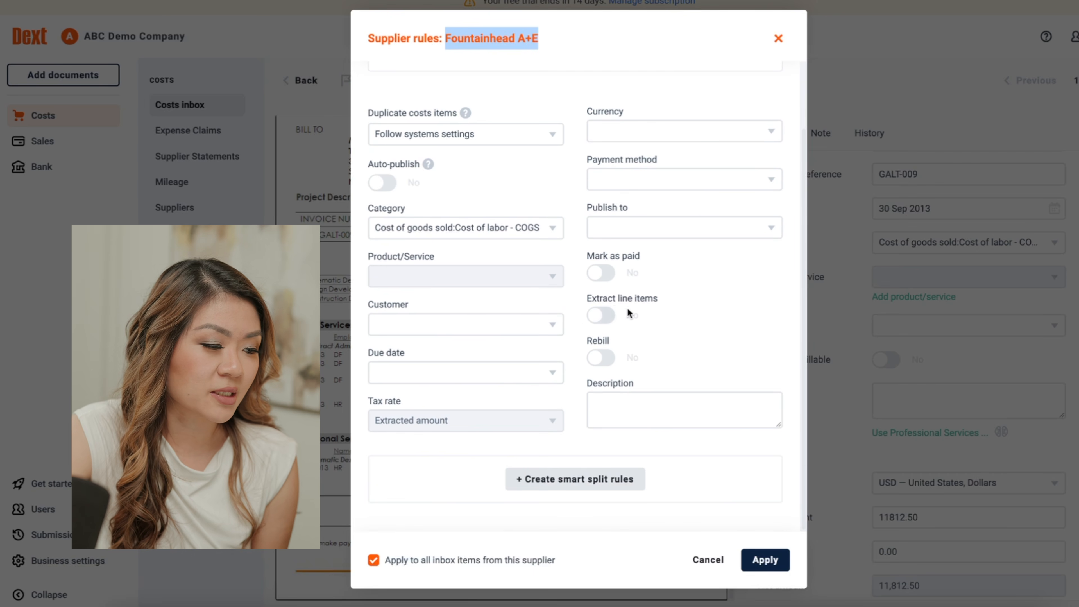
scroll(629, 307, up, 3)
scroll(632, 303, down, 3)
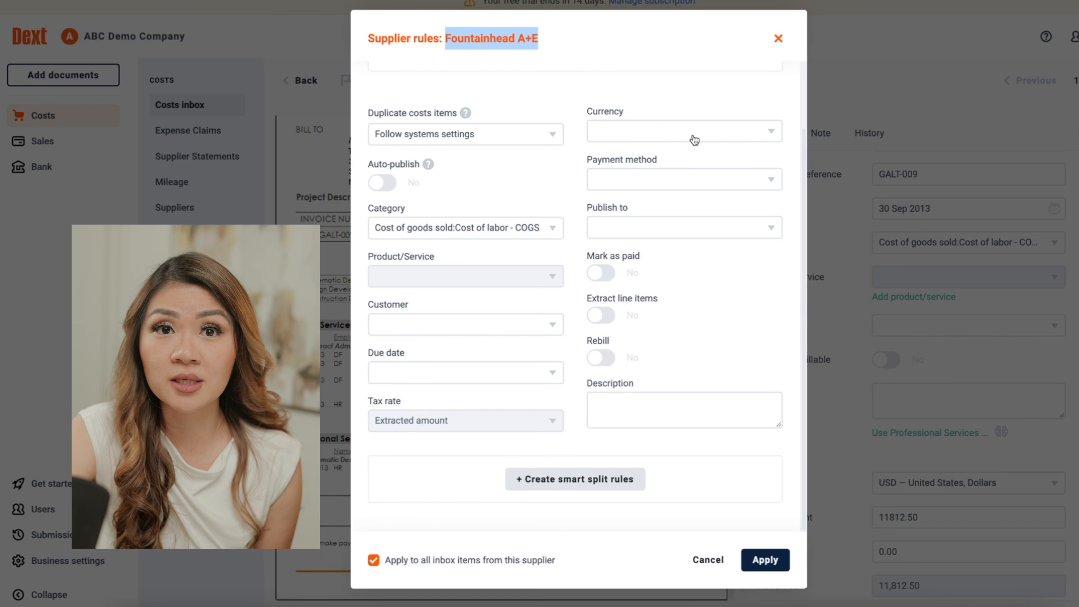
Step: Check the currency and customer choices available for the Fountainhead A+E supplier rule
click(694, 139)
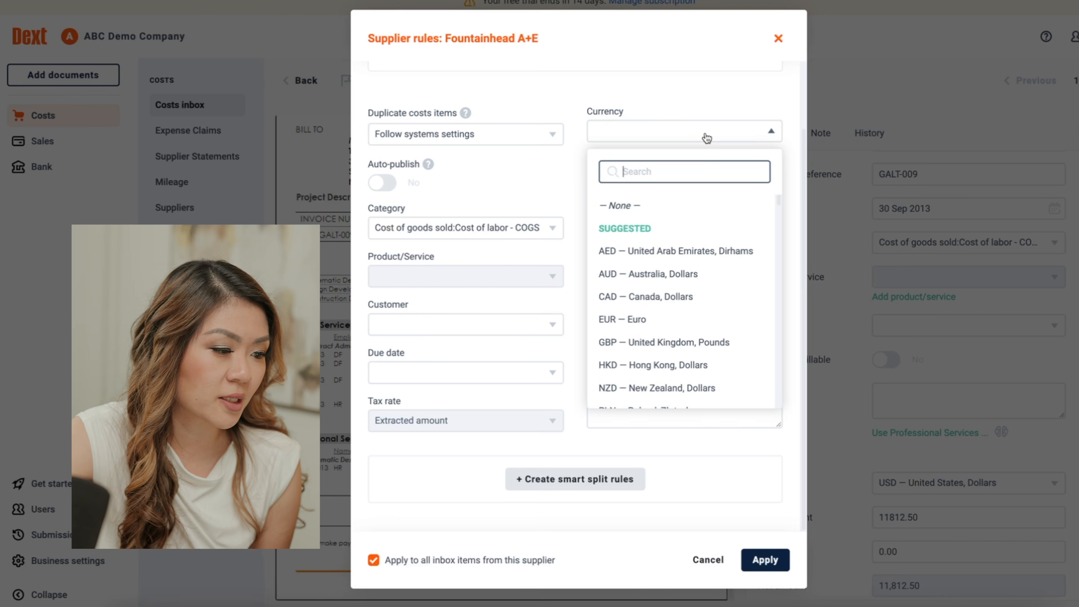
click(695, 131)
click(697, 133)
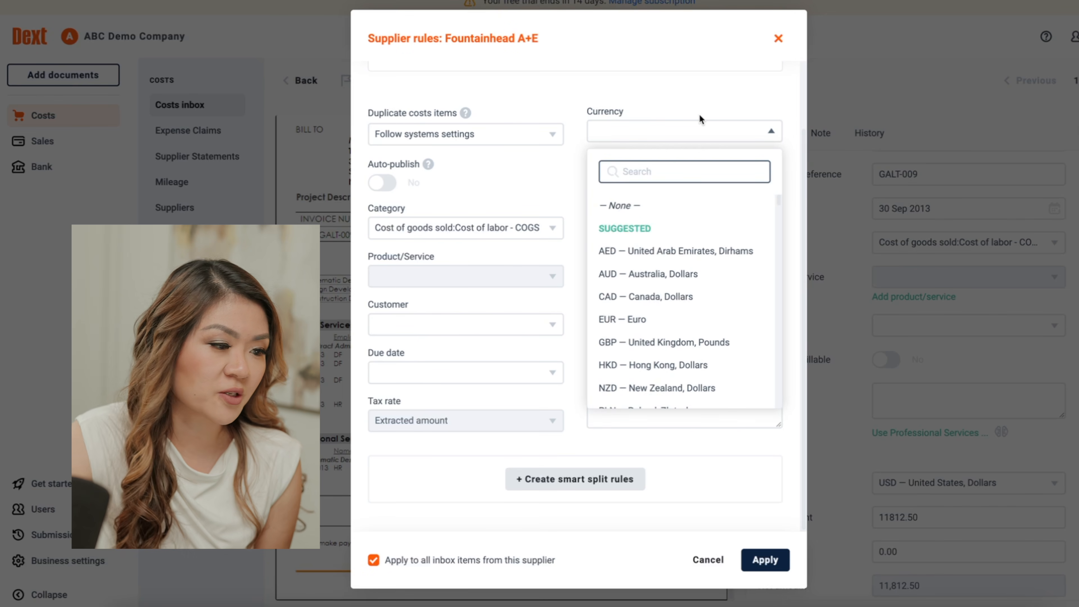
click(699, 115)
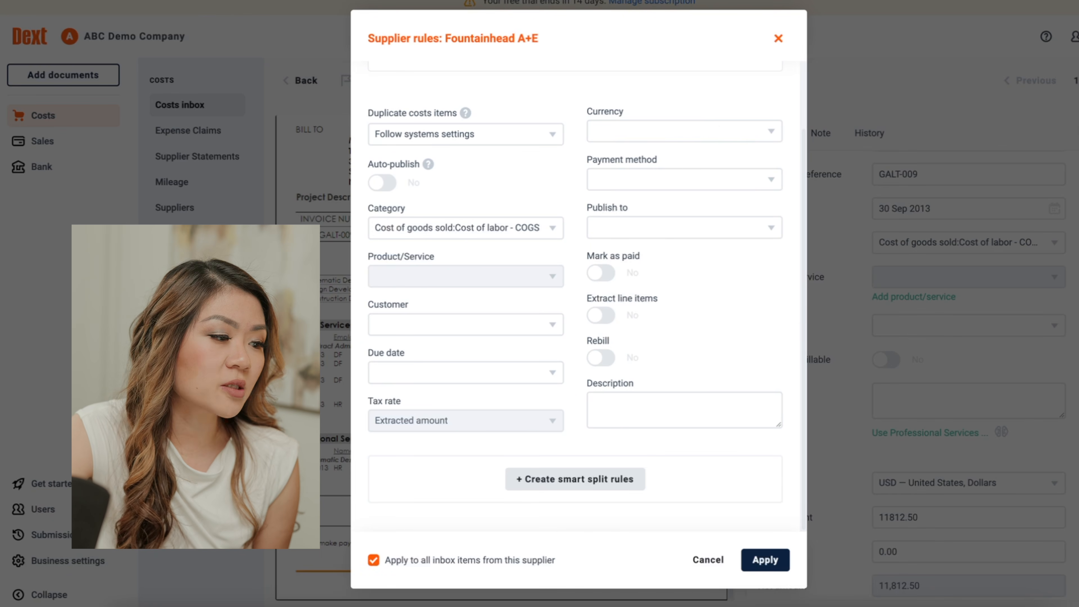
click(493, 324)
click(485, 309)
Step: Set the supplier rule's due date to 30 days after invoice date
click(470, 377)
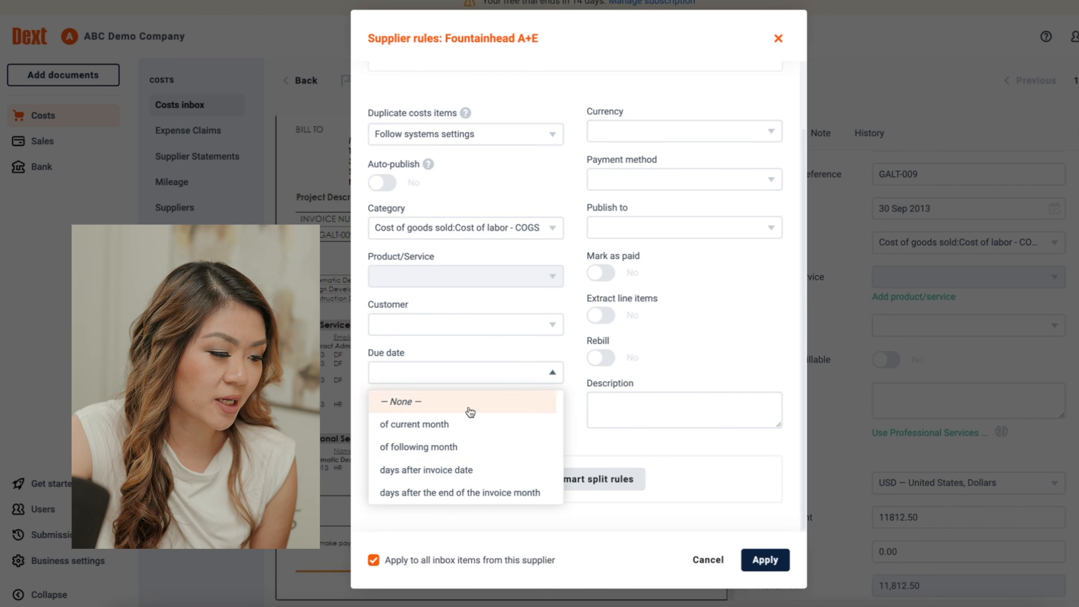
click(476, 446)
click(482, 377)
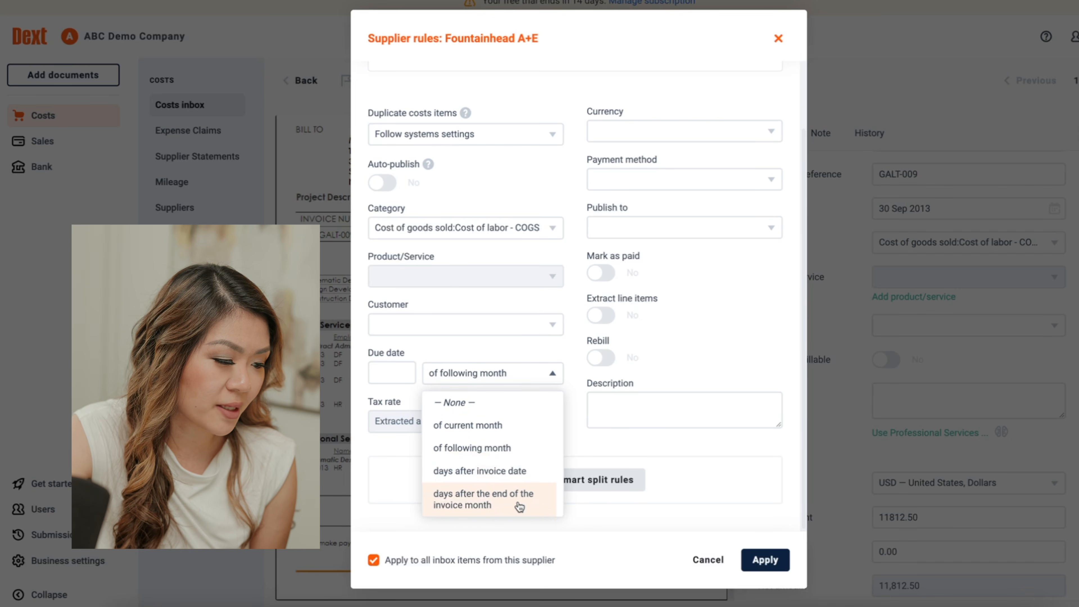
click(505, 494)
click(470, 379)
click(492, 494)
click(403, 376)
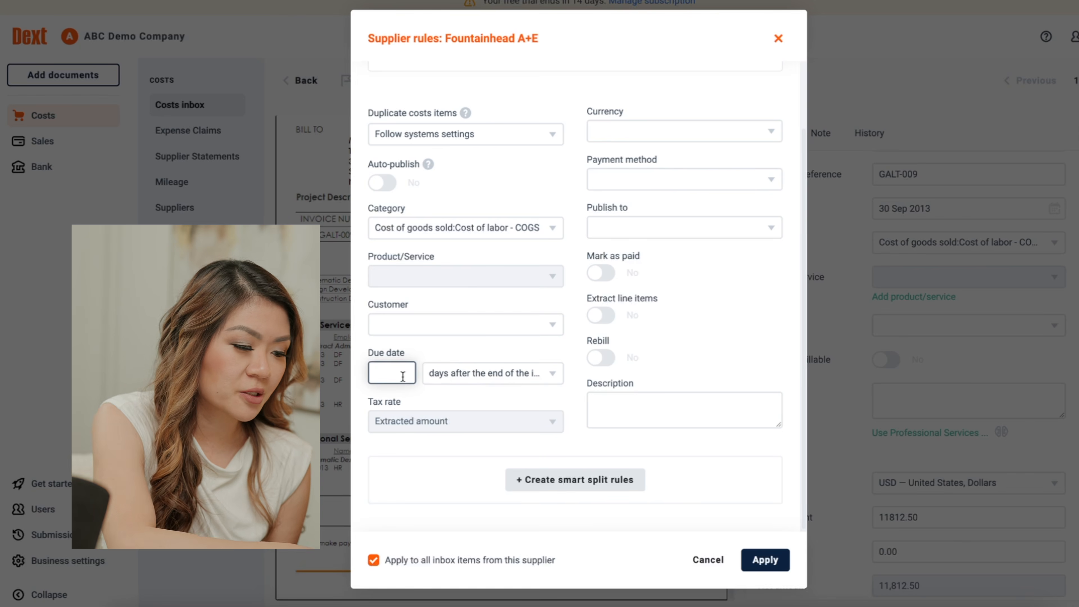
click(488, 373)
click(476, 468)
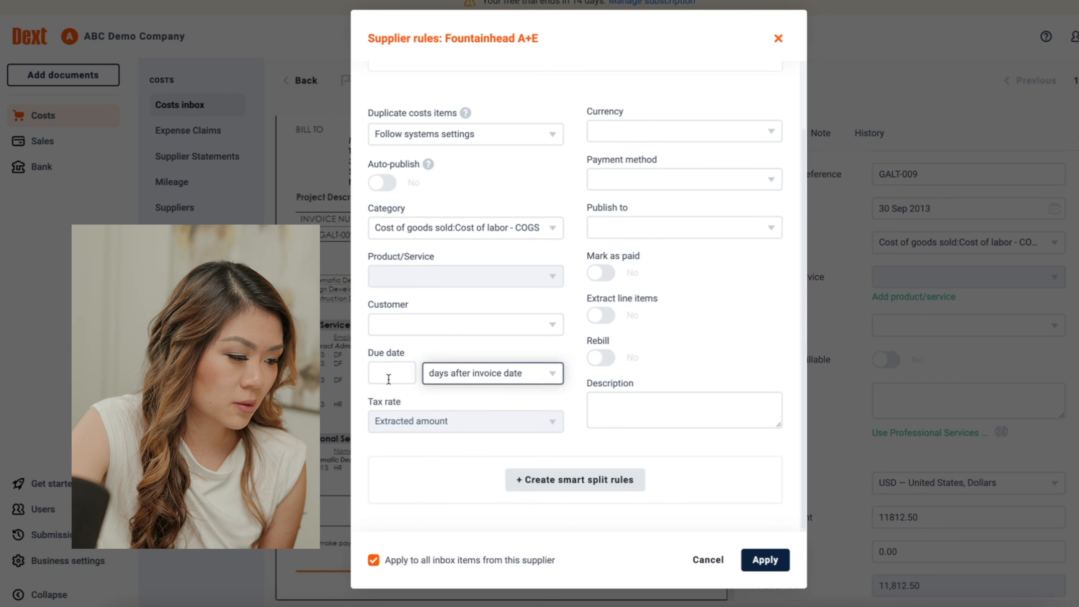
click(389, 376)
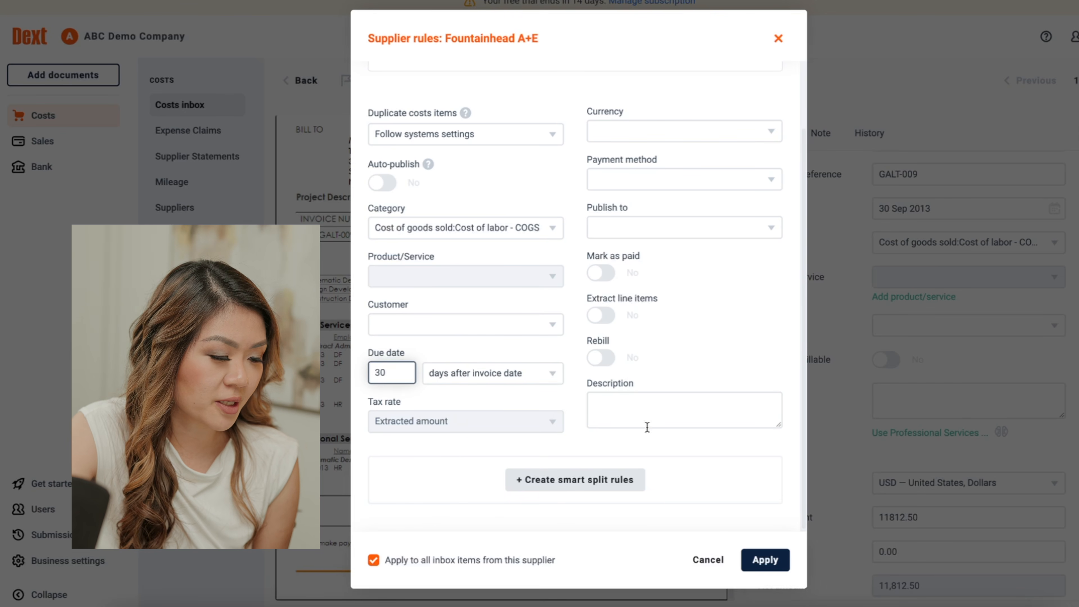
Step: Set the supplier rule's currency to USD — United States, Dollars, its payment method to Company VISA and its publish destination to Credit Card
scroll(711, 404, up, 2)
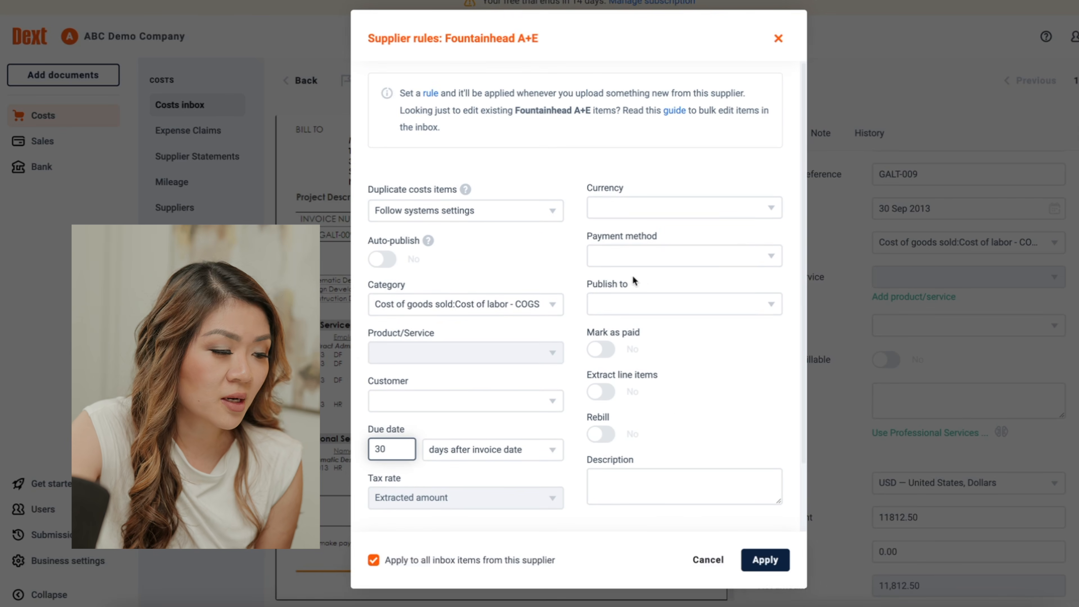
scroll(580, 162, down, 2)
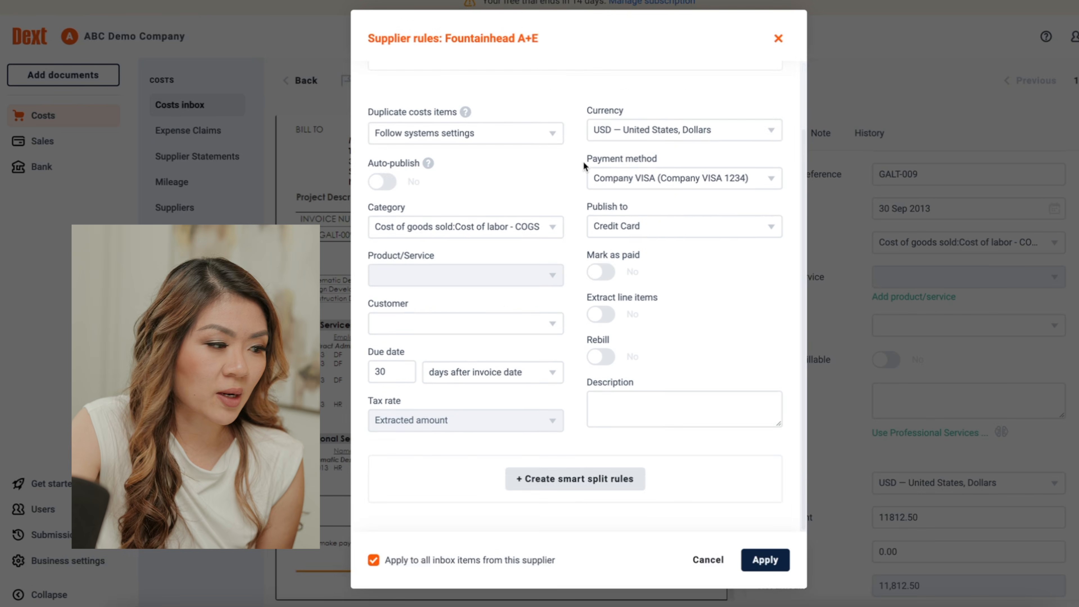
scroll(591, 183, up, 2)
mouse_move(451, 38)
mouse_down()
mouse_move(540, 41)
mouse_move(437, 38)
mouse_move(451, 38)
mouse_up()
scroll(551, 438, down, 2)
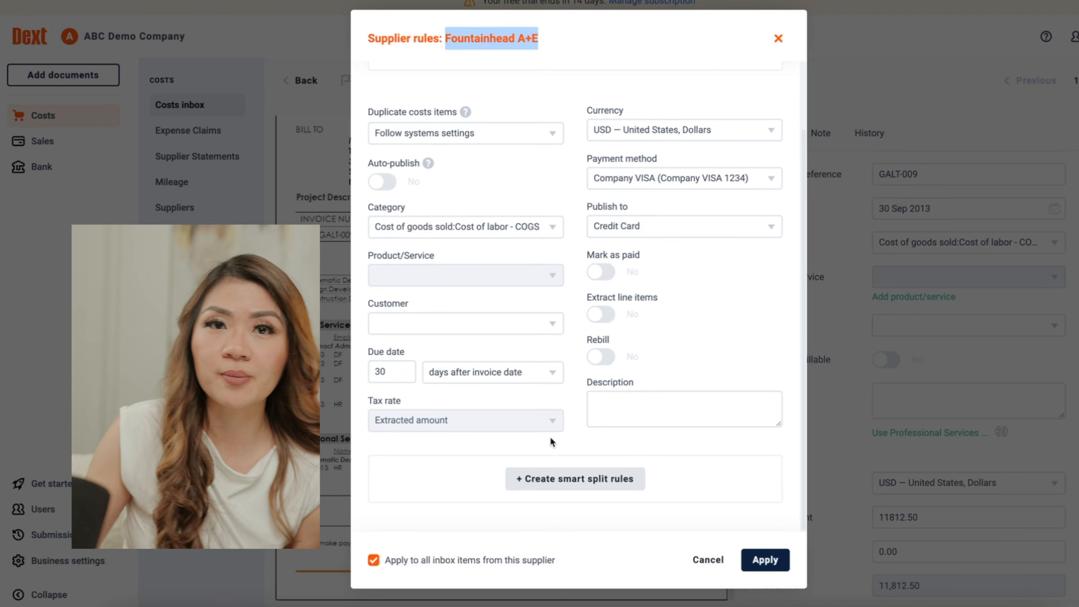
Step: Look at the smart split options for Fountainhead A+E and return to the invoice
click(624, 481)
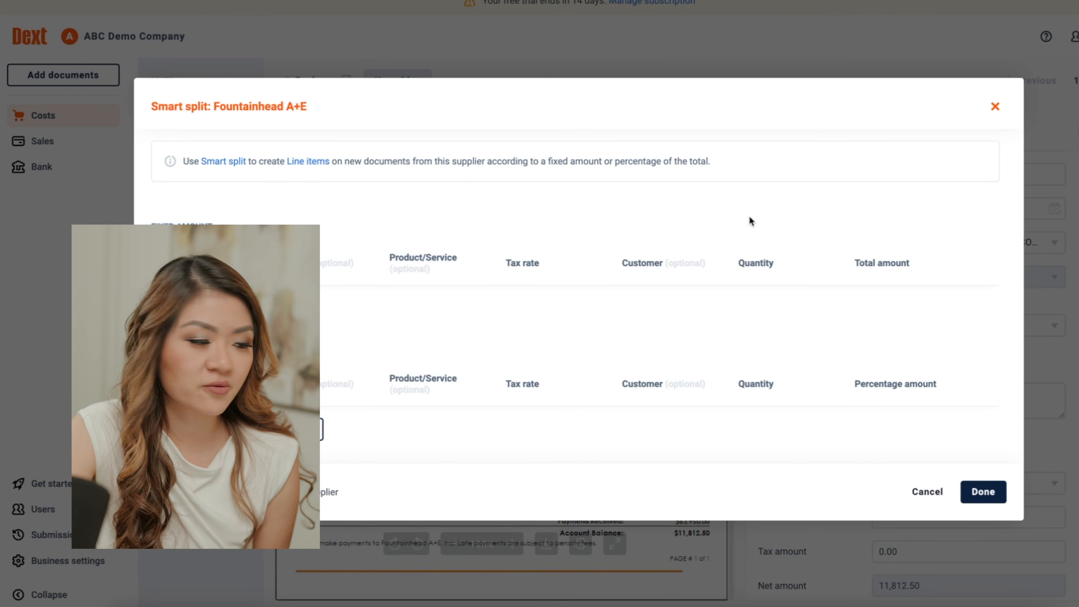
click(995, 106)
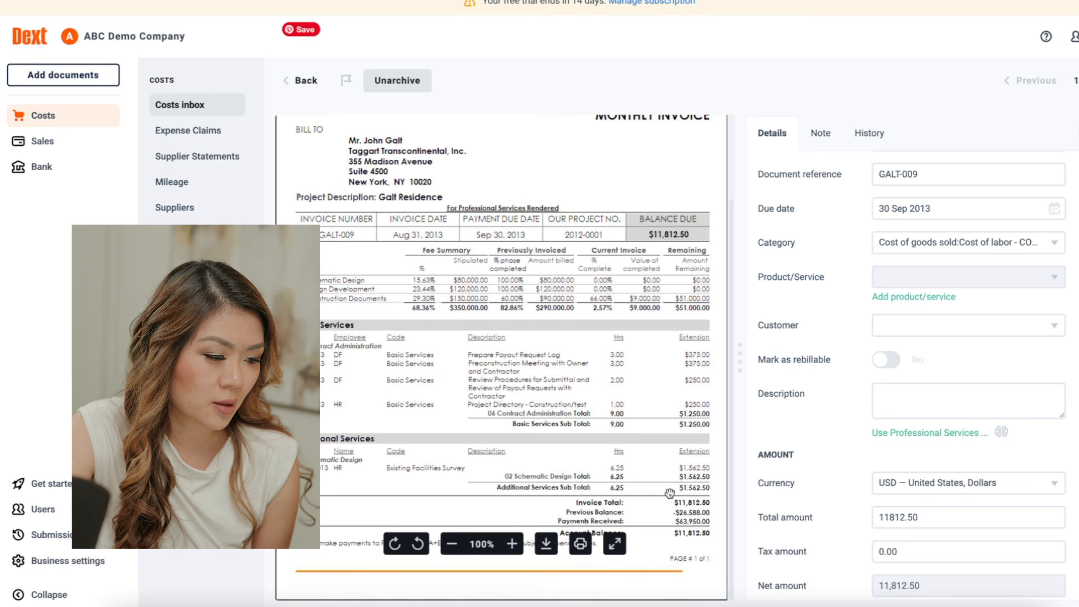
Step: Add two line items to the invoice, Cost of goods sold:Cost of labor - COGS and Contract labor at 1250.00, and request its approval
scroll(996, 513, down, 10)
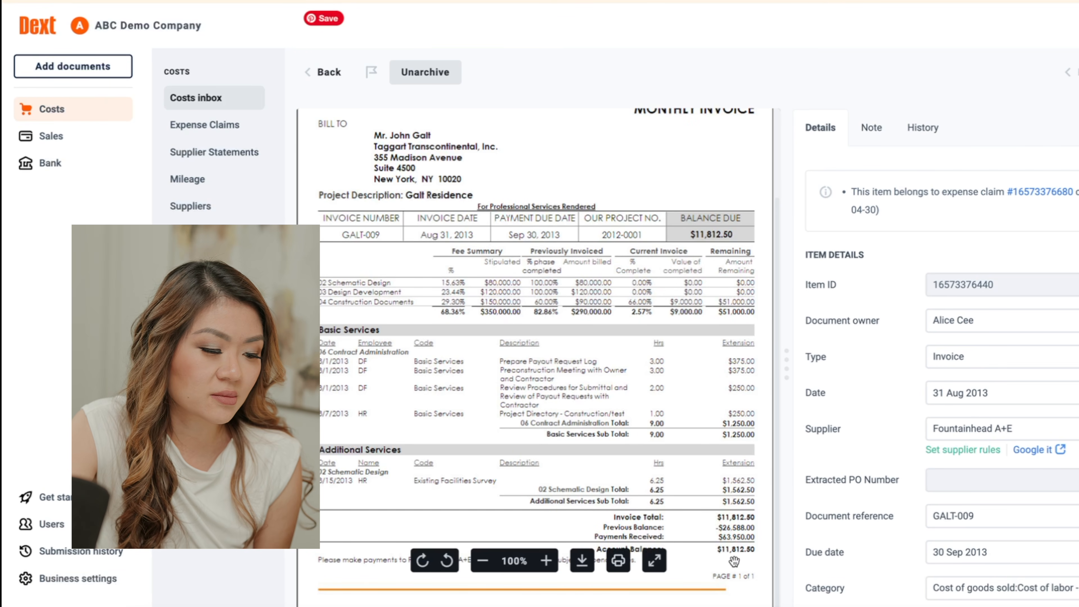
scroll(829, 527, down, 10)
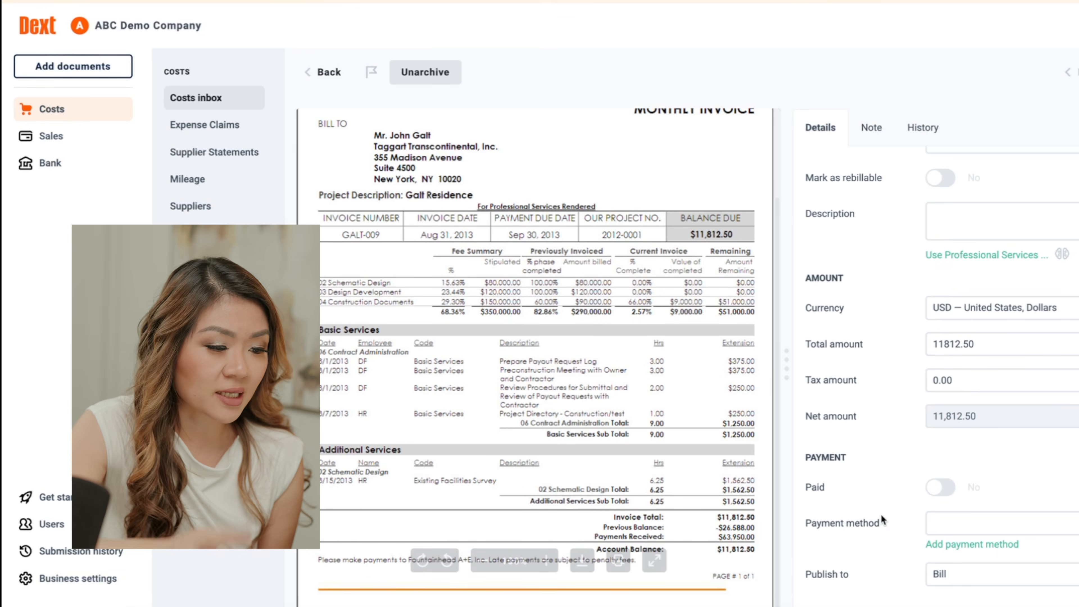
scroll(983, 330, down, 4)
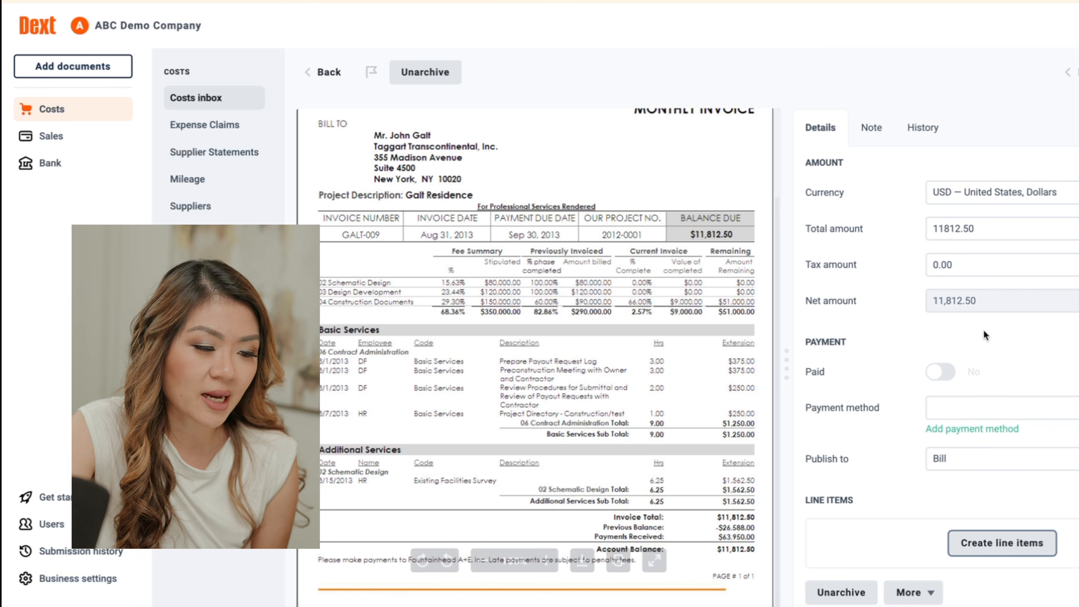
scroll(1032, 315, up, 8)
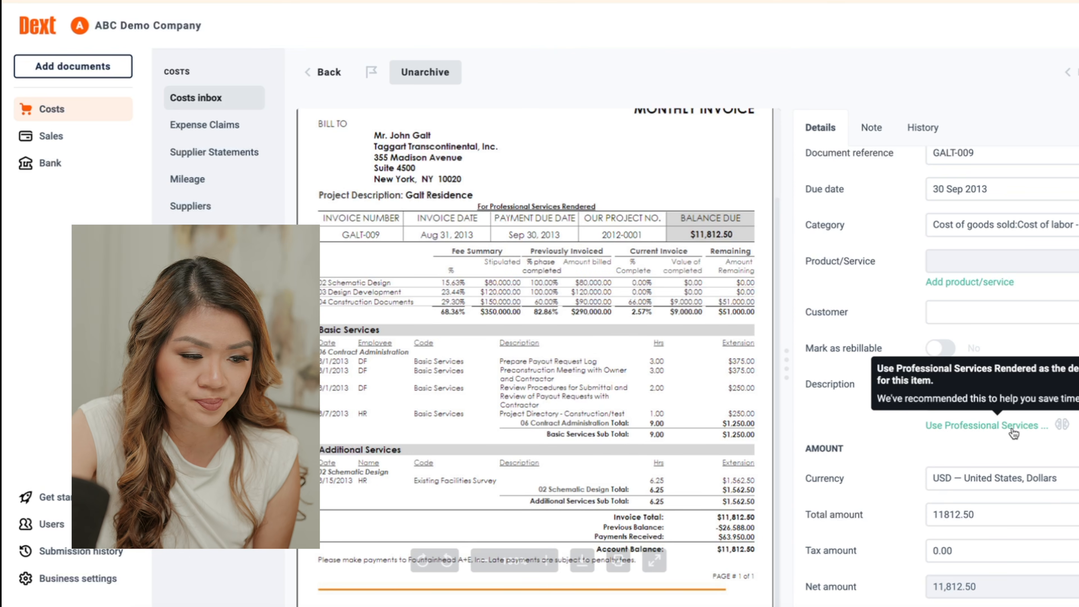
scroll(1024, 288, down, 6)
click(1015, 547)
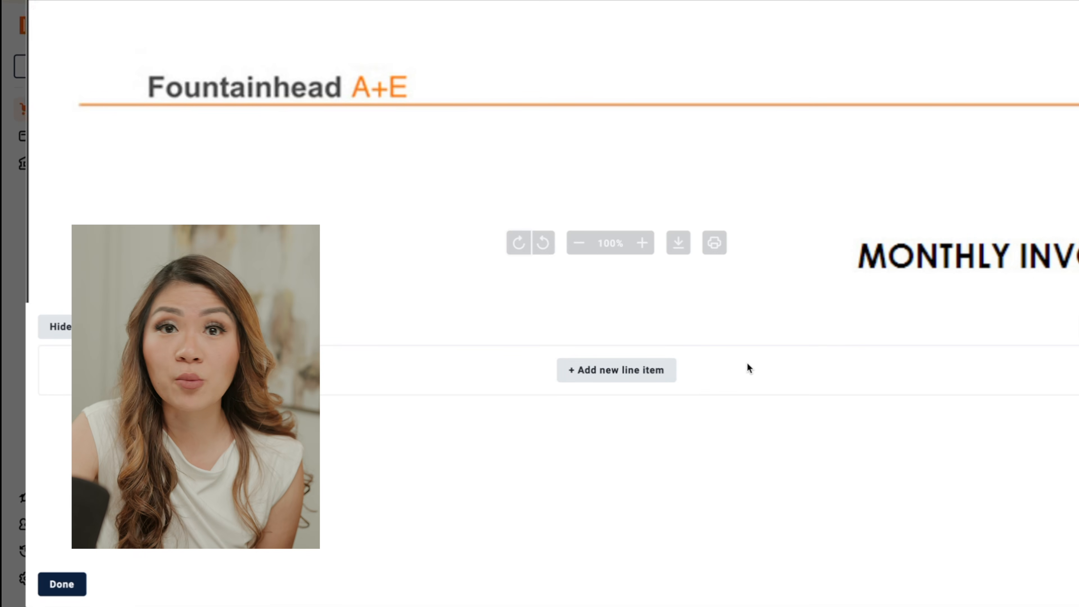
click(675, 376)
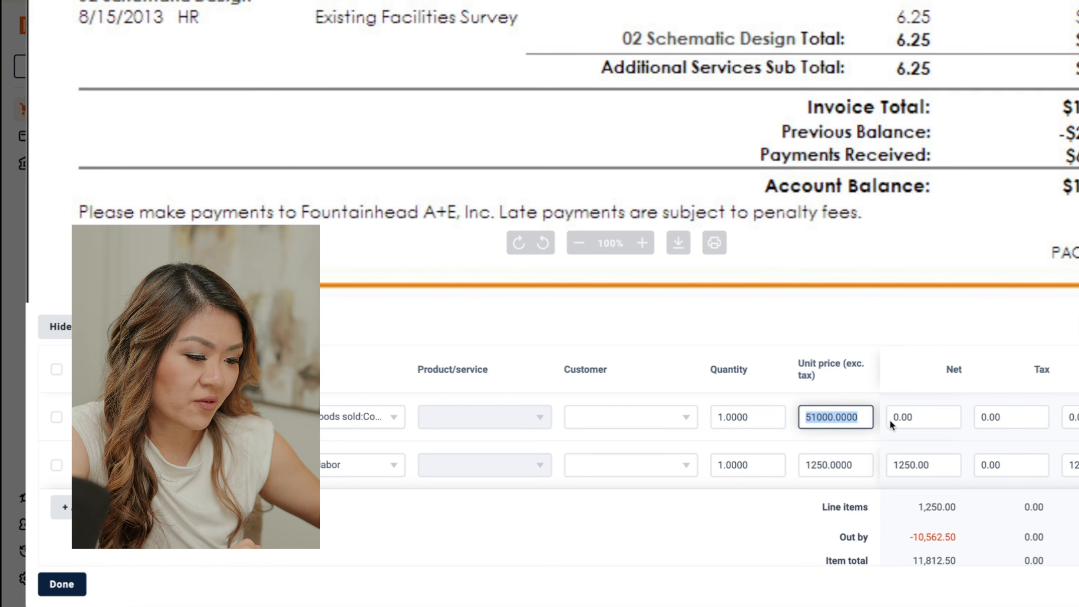
drag(1074, 537, 850, 537)
click(828, 418)
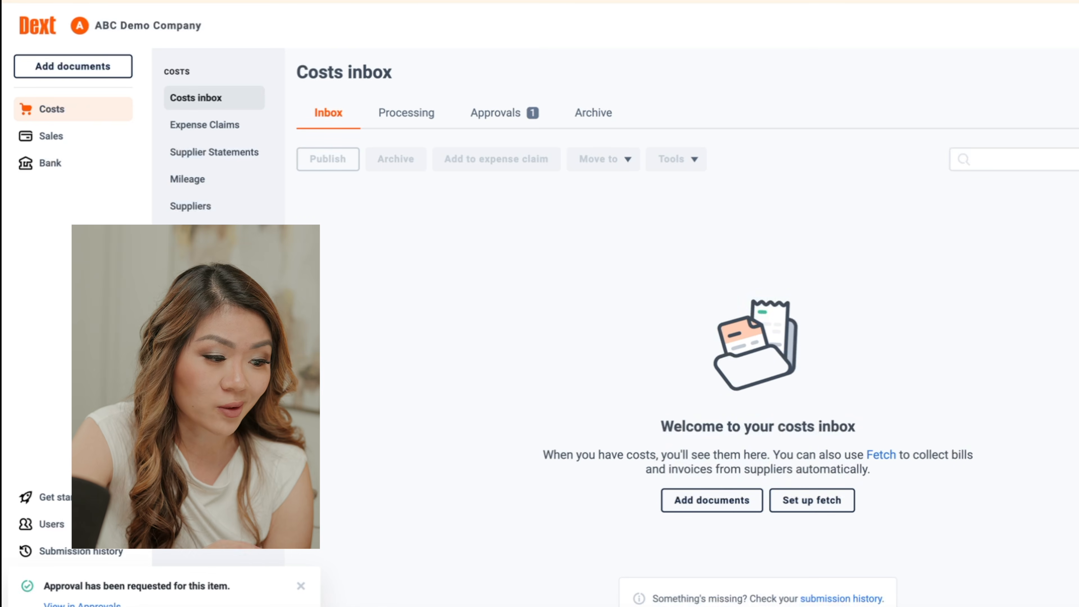
Step: Check the Fountainhead A+E invoice's status and comments in the costs approvals list
click(550, 112)
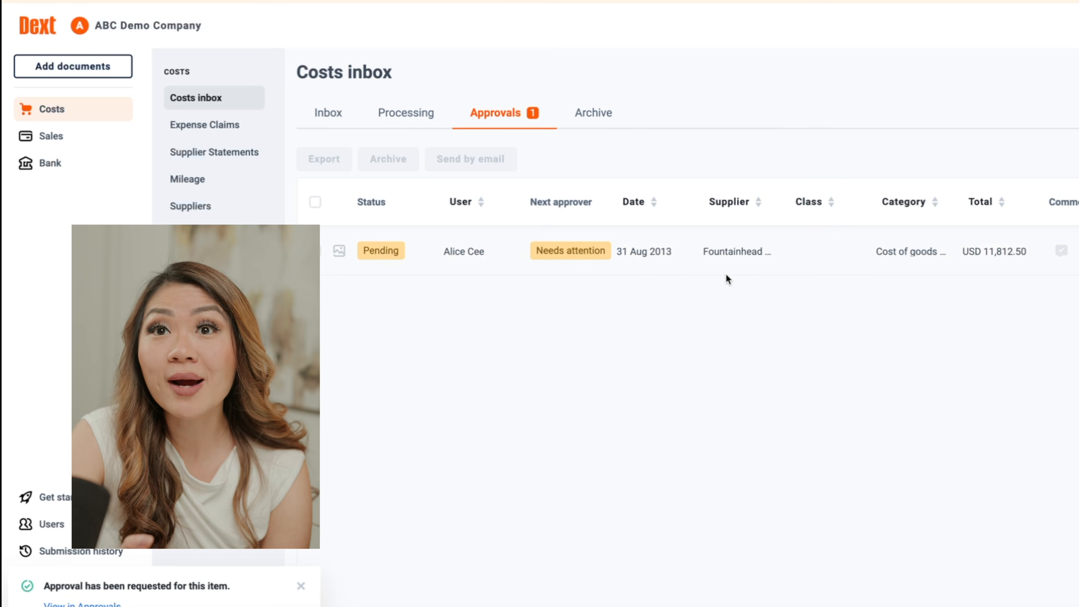
mouse_move(381, 251)
click(1061, 251)
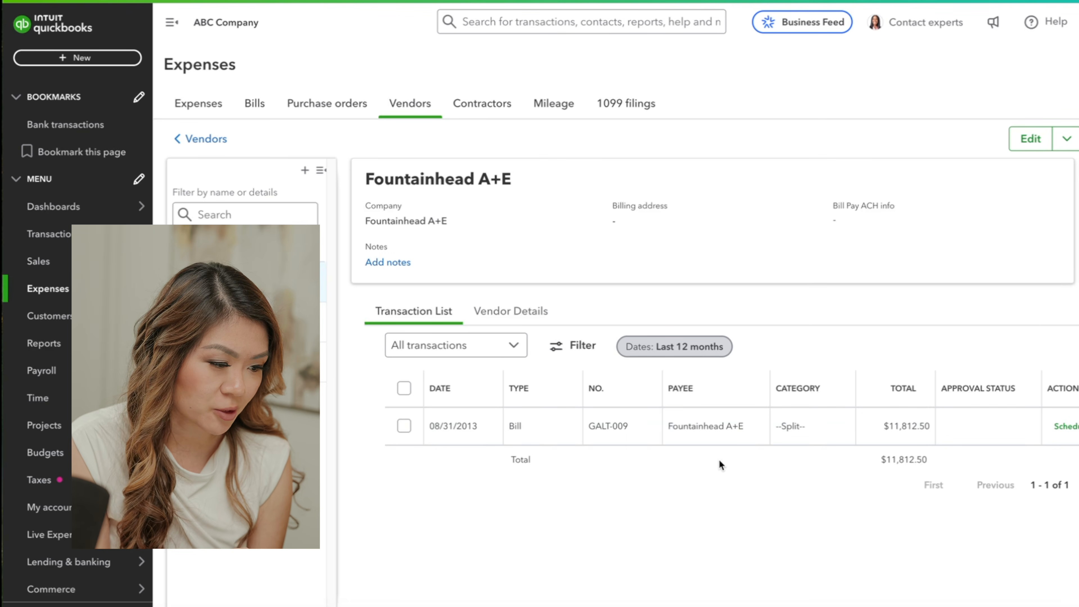
Step: Open the Fountainhead A+E bill in QuickBooks and check its dates, line items and attachment
click(835, 438)
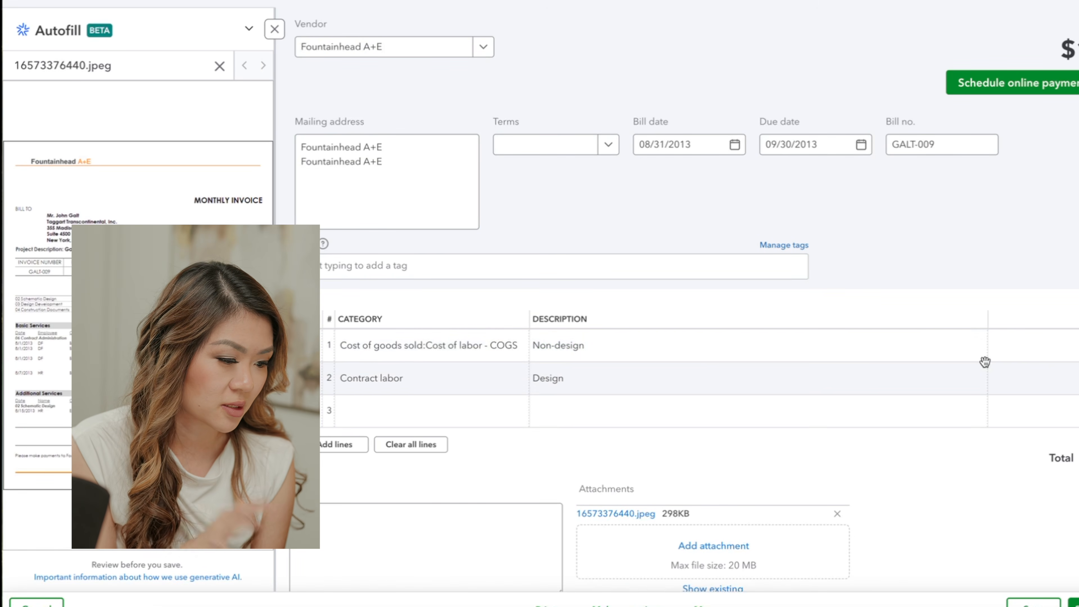
scroll(695, 320, down, 1)
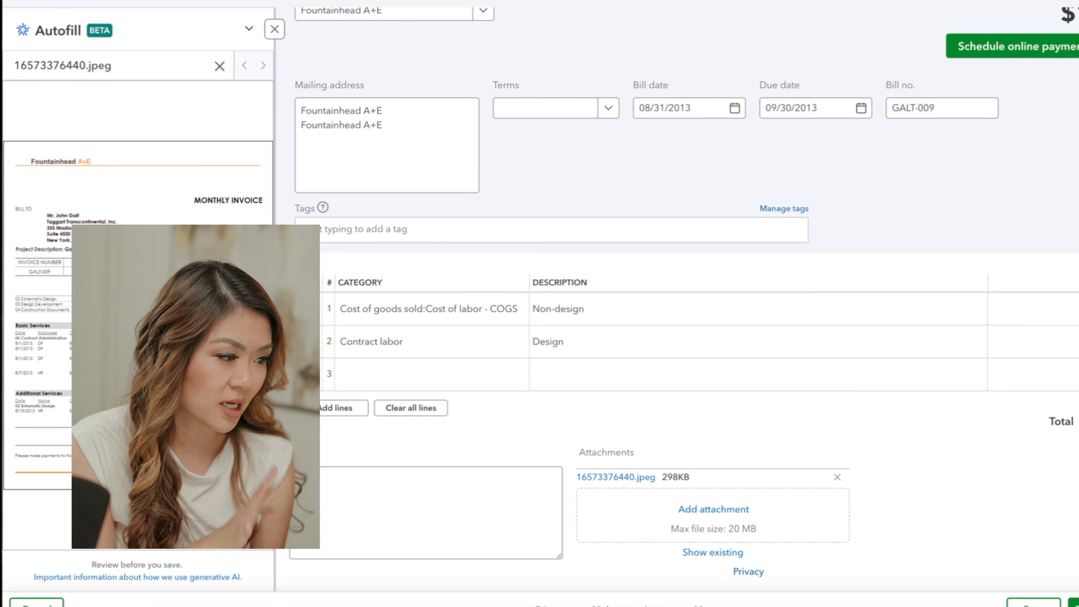
scroll(600, 293, up, 1)
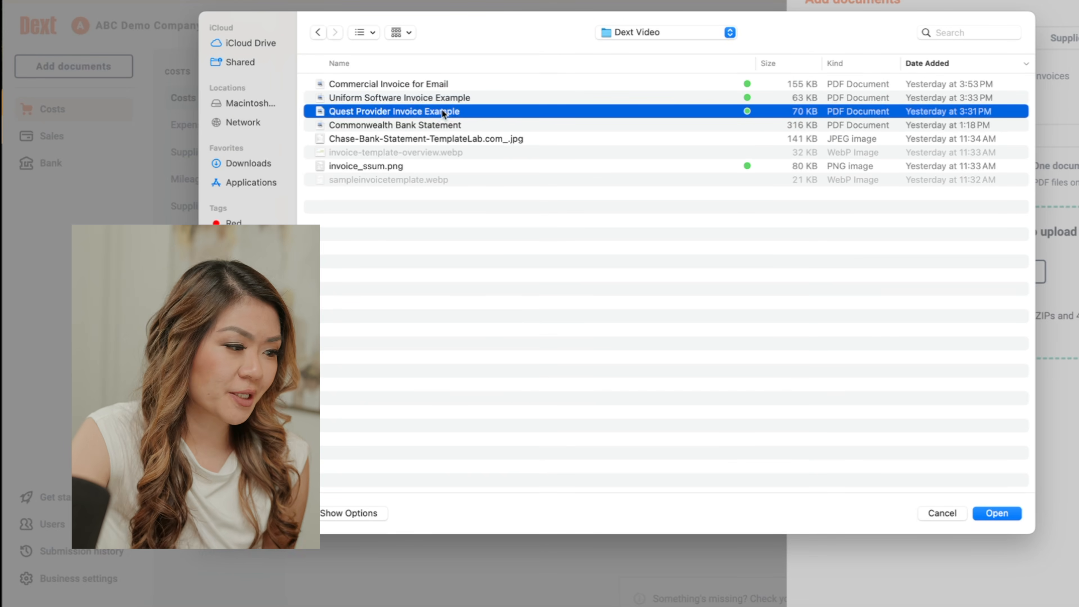
Step: Switch back to Dext and choose the Quest Provider Invoice Example PDF to upload as a cost document
double_click(442, 111)
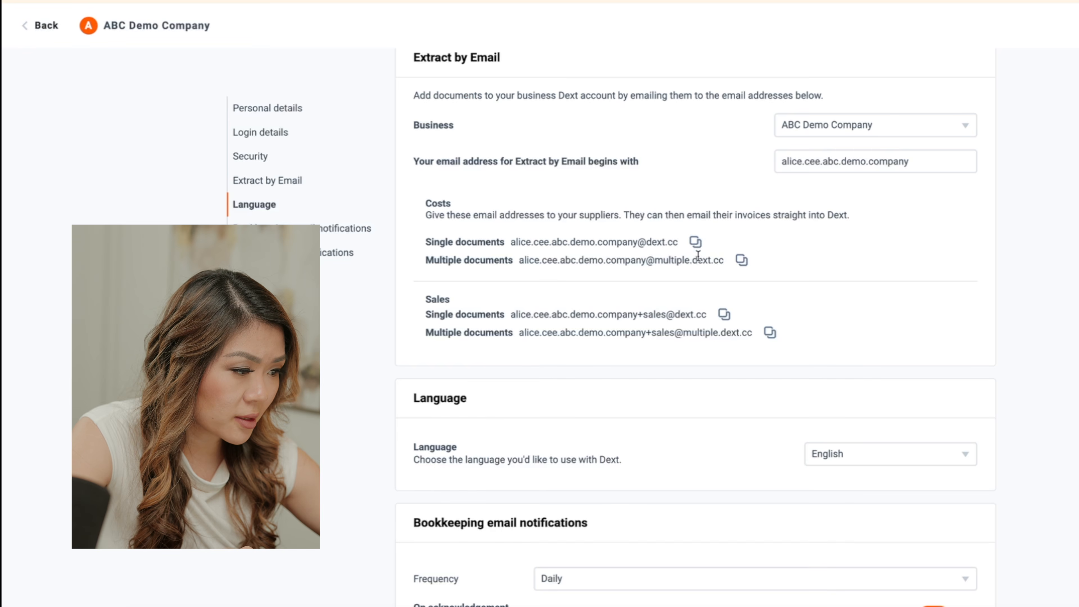
Step: Examine the Extract by Email settings and highlight the costs email address for single documents
scroll(698, 255, up, 1)
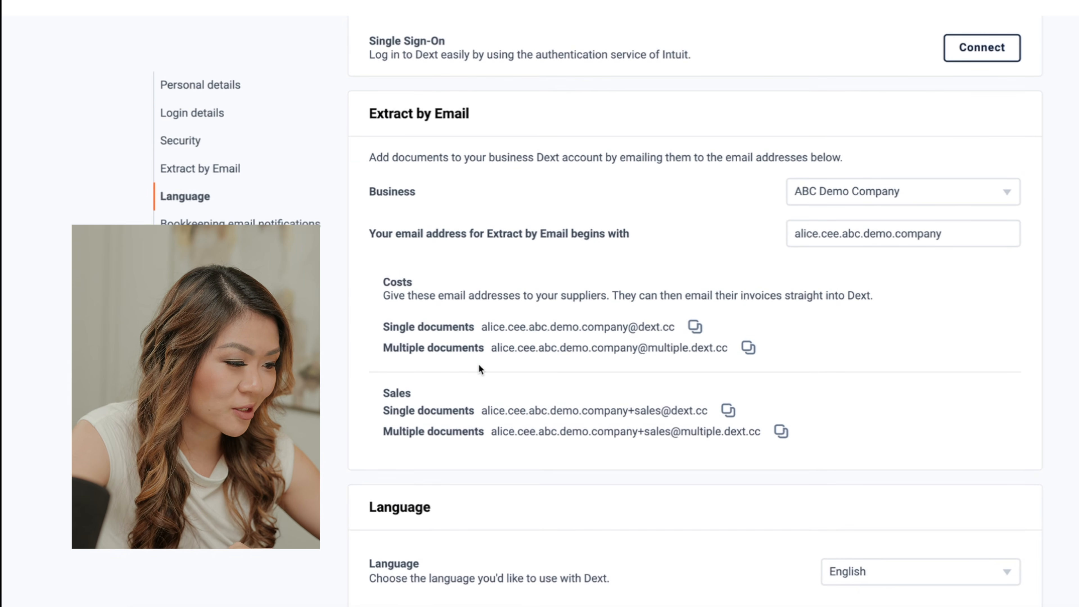
drag(672, 327, 479, 328)
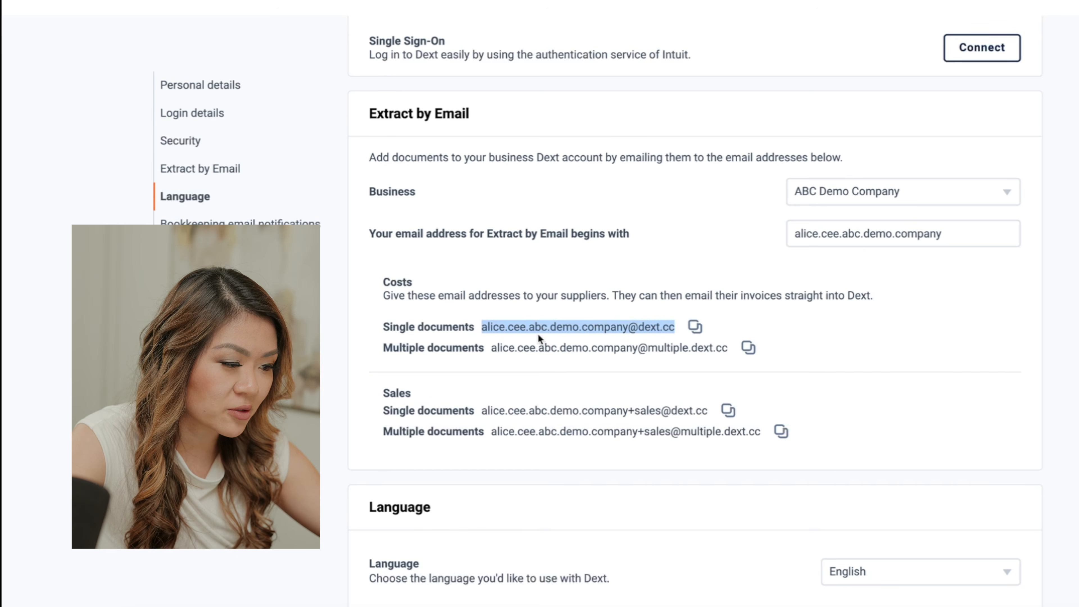
Step: Copy the costs single-documents address and prepare an Outlook email to it with the Commercial Invoice for Email PDF and subject "Commercial invoice"
right_click(535, 326)
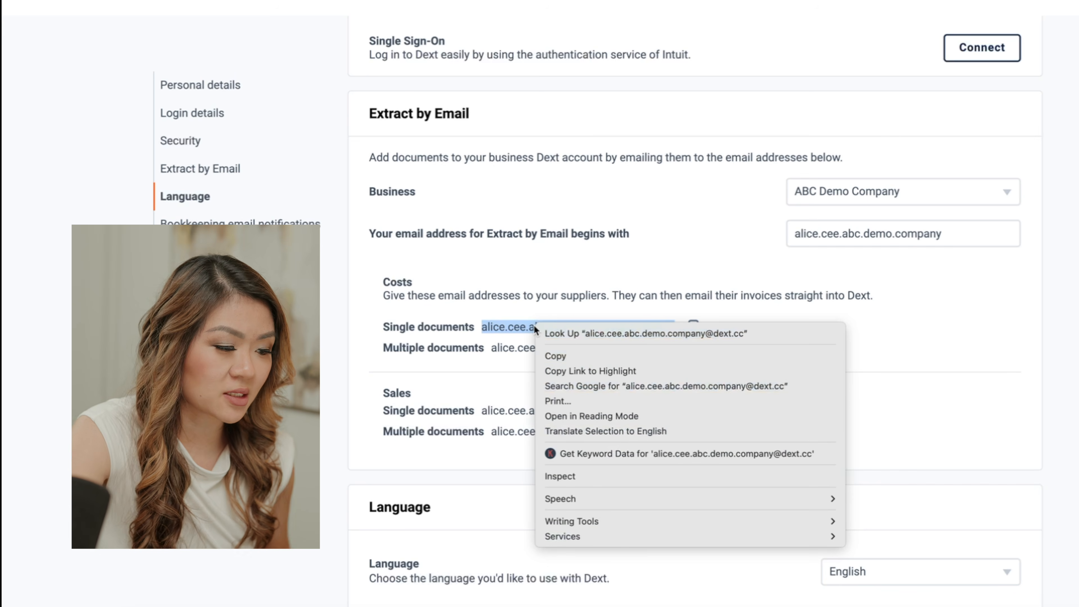
click(561, 358)
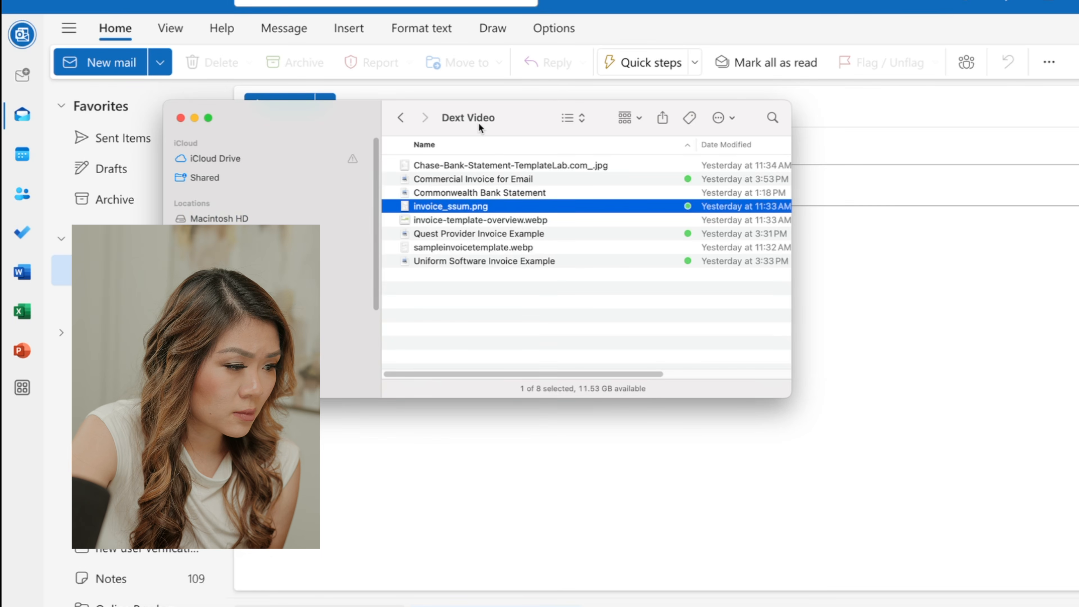
drag(478, 124, 911, 6)
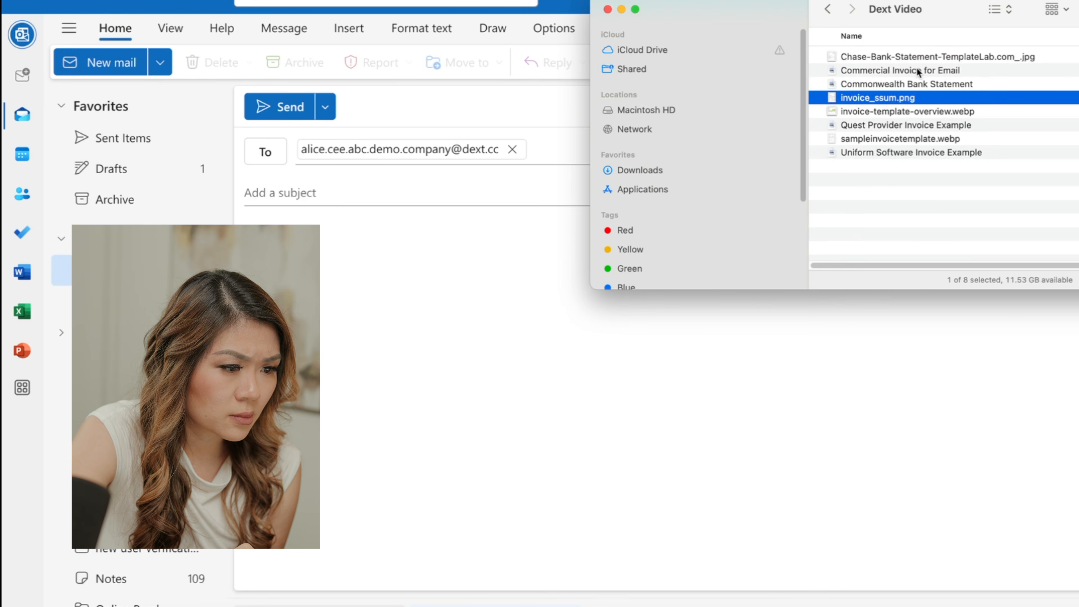
click(919, 71)
drag(901, 72, 423, 261)
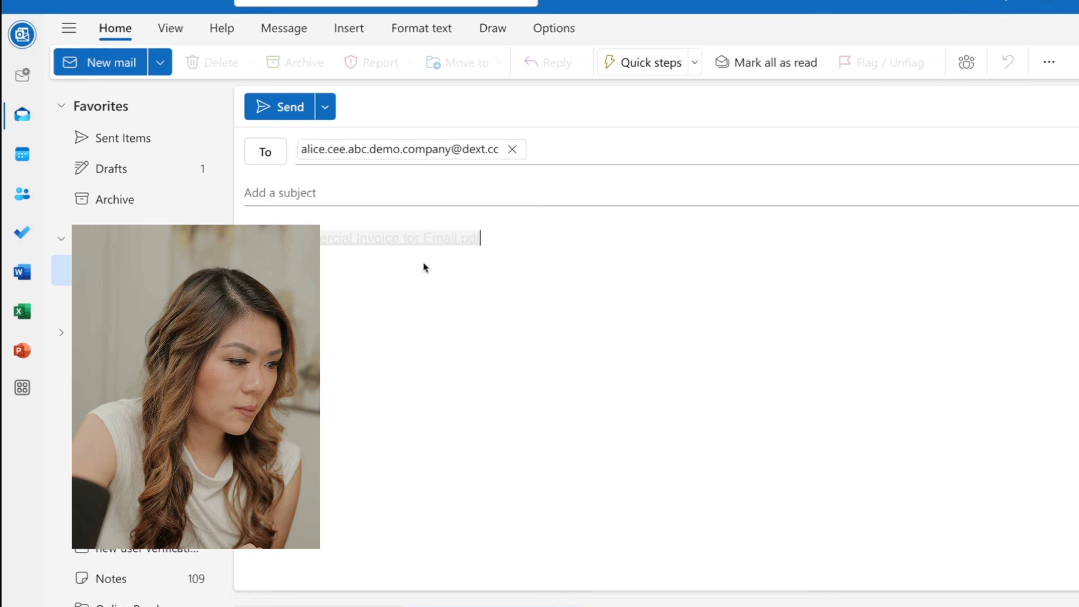
click(516, 192)
text(Commercial invoice)
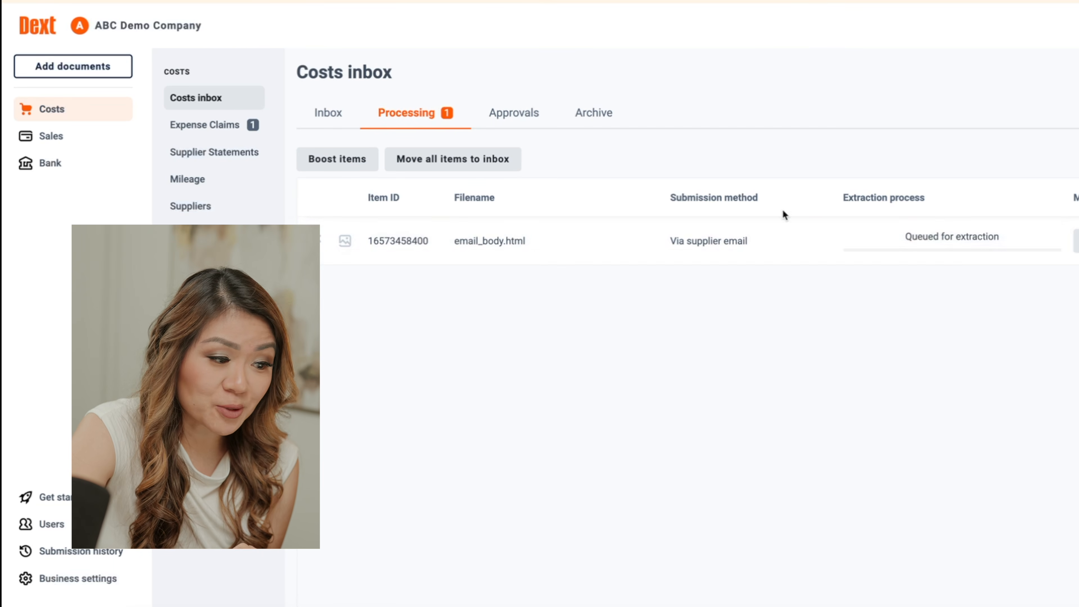
Step: Switch back to Dext, check the emailed item's submission method and review the extracted details of the ABC Exports commercial invoice
drag(758, 246, 716, 242)
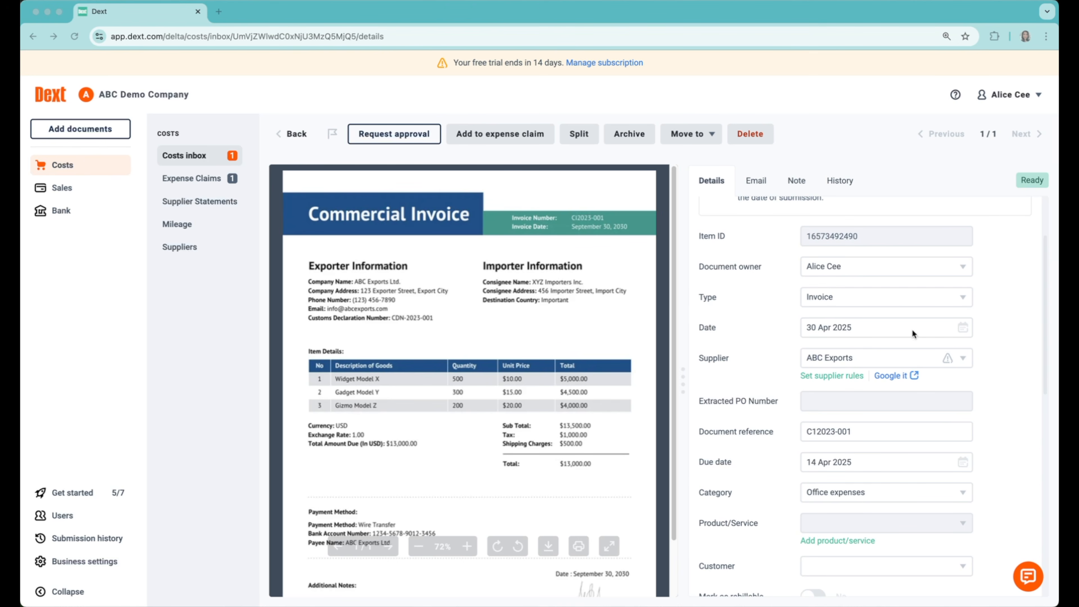
scroll(820, 314, down, 10)
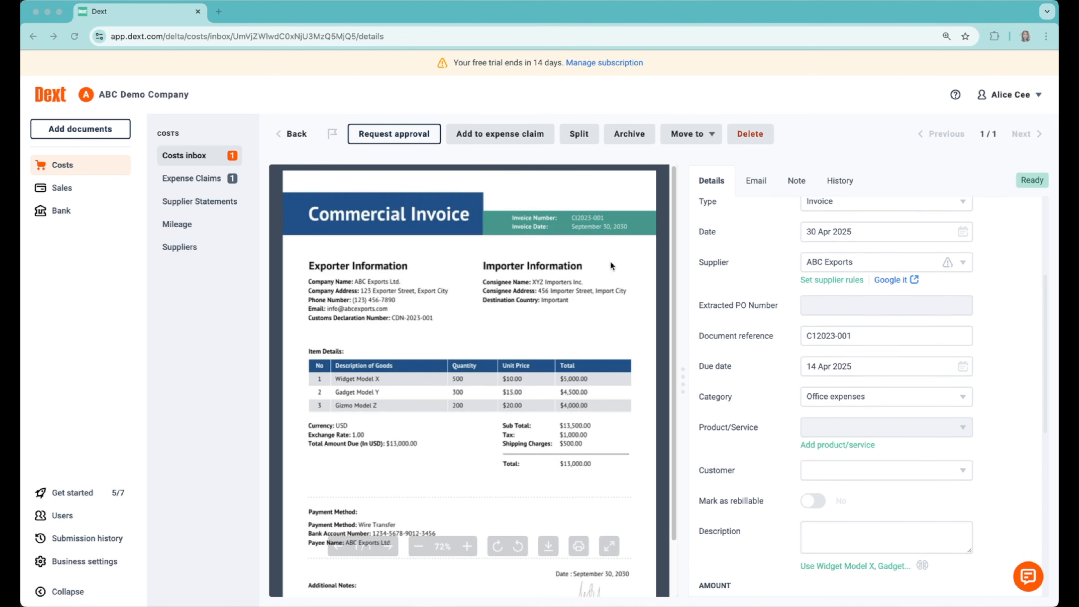
scroll(850, 316, up, 3)
scroll(839, 312, down, 3)
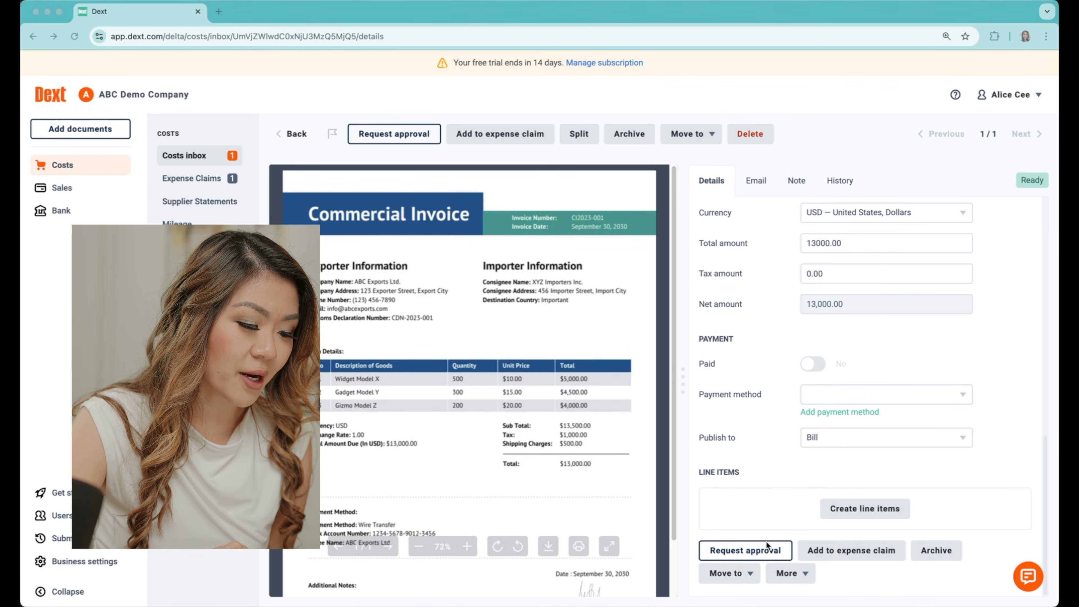
Step: Request approval for the ABC Exports commercial invoice and open its line item editor beside the document preview
click(751, 551)
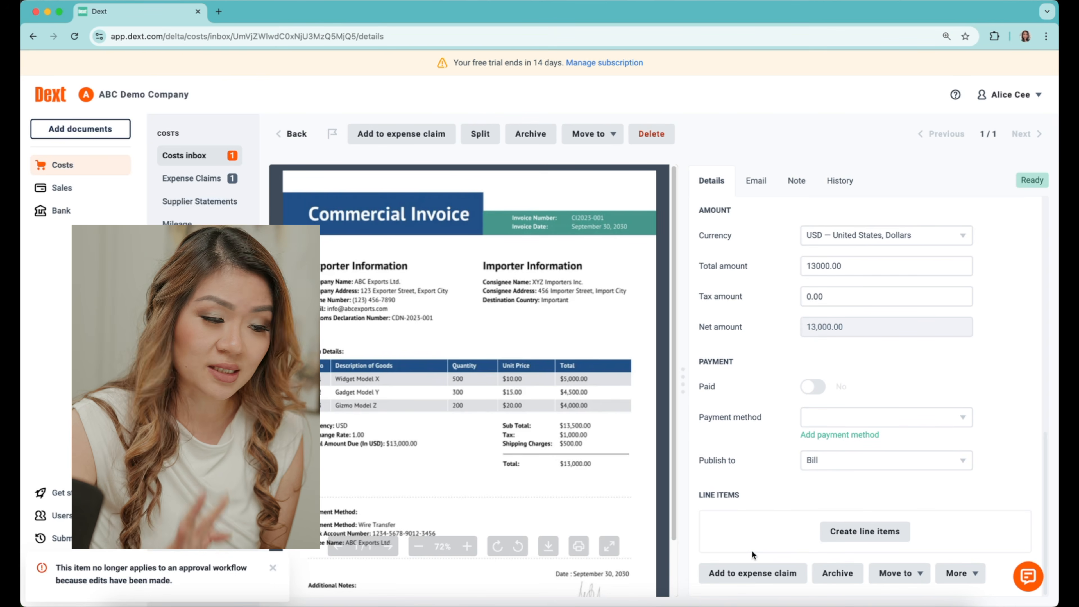
click(847, 532)
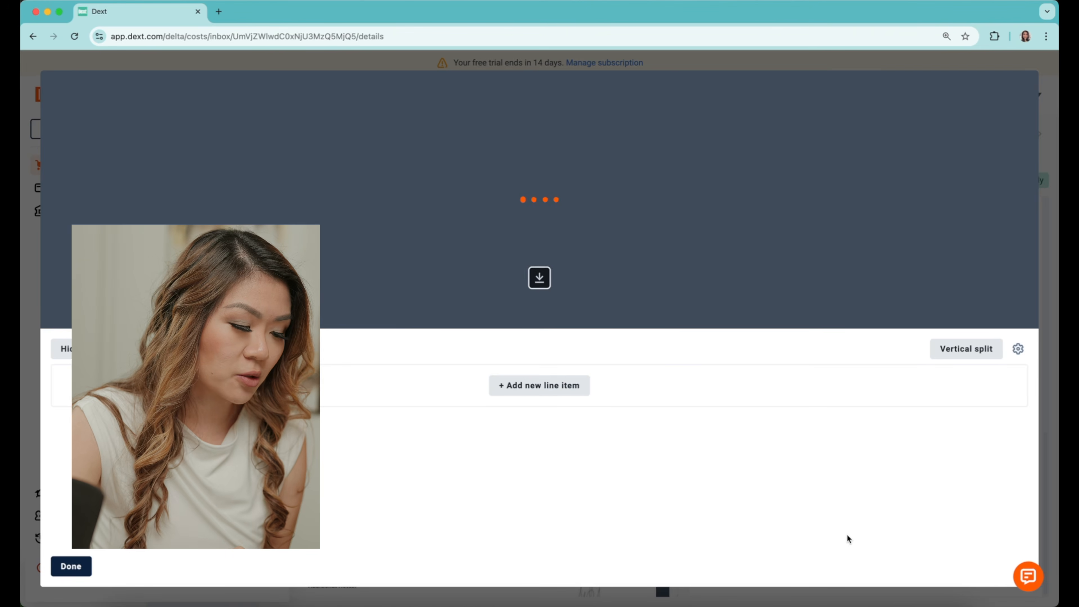
scroll(544, 254, down, 15)
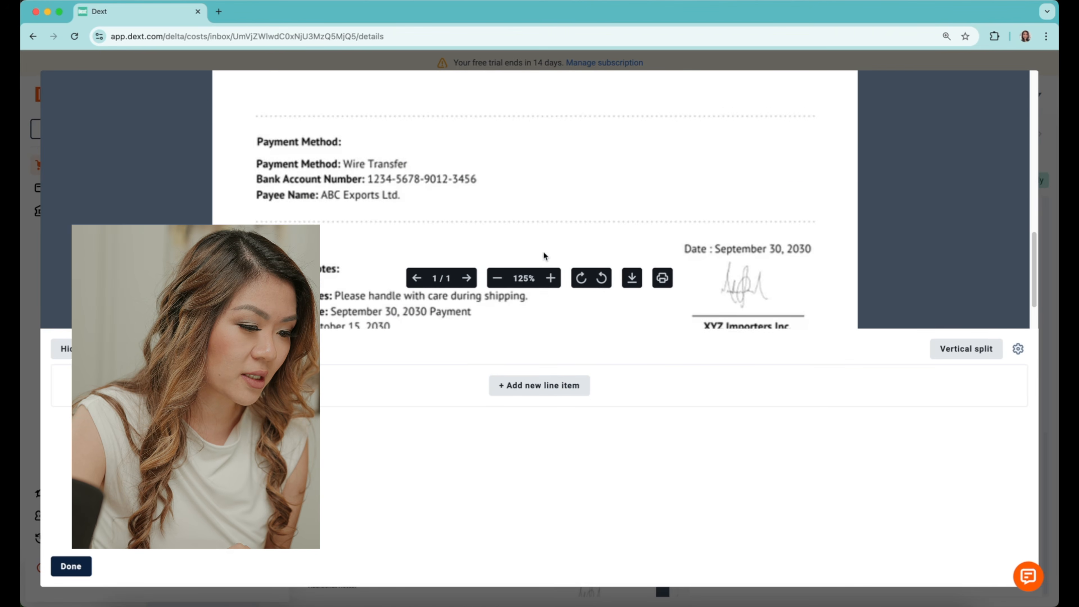
scroll(542, 253, up, 5)
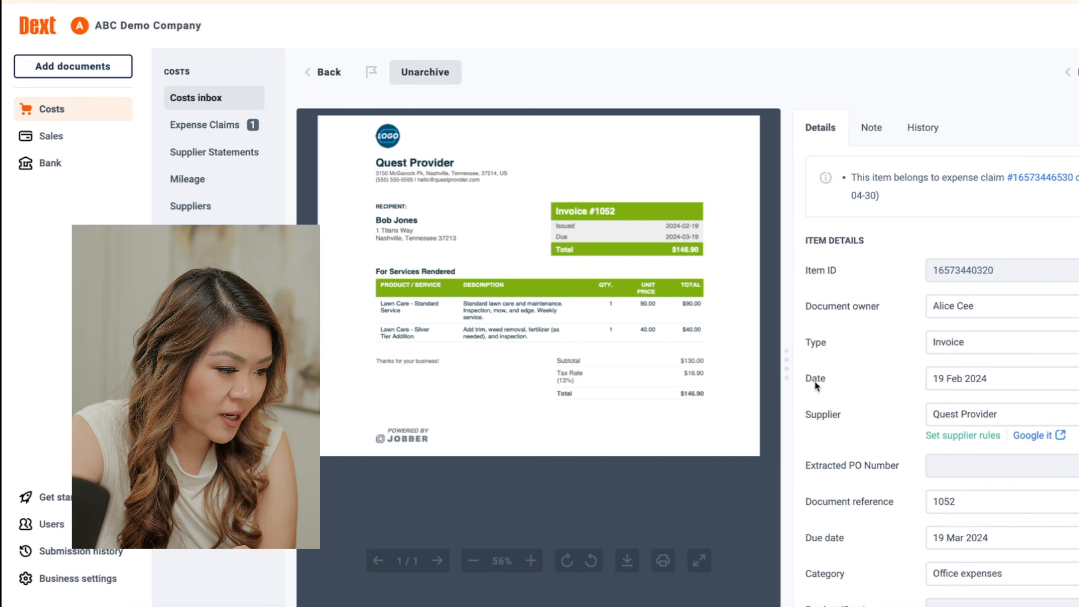
Step: Use the suggested description Lawn Care and Maintenance for the Quest Provider invoice and check its available publishing destinations
scroll(871, 421, down, 8)
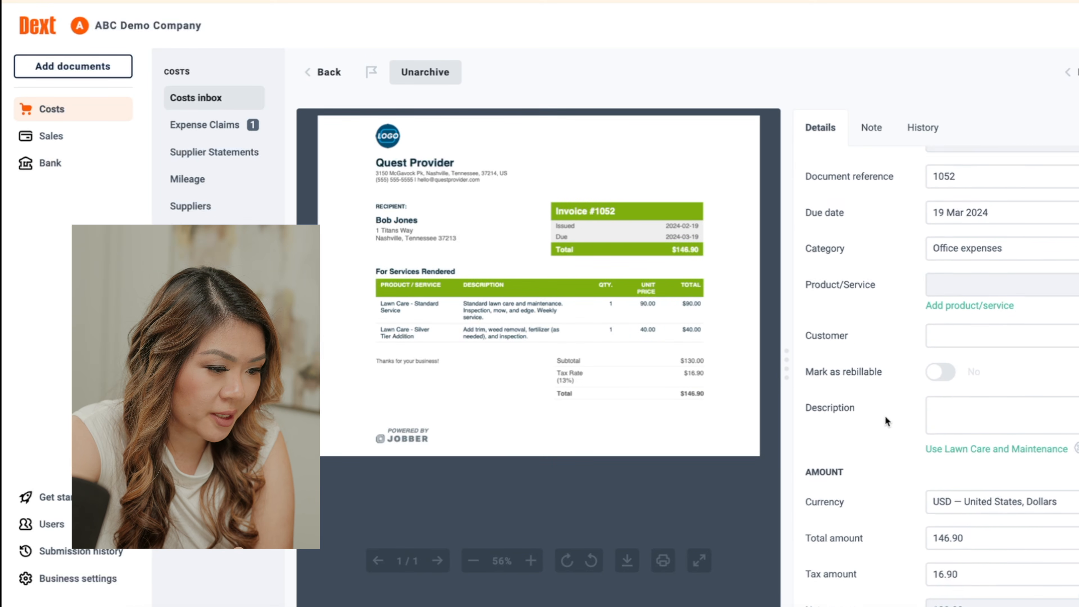
scroll(1000, 331, down, 5)
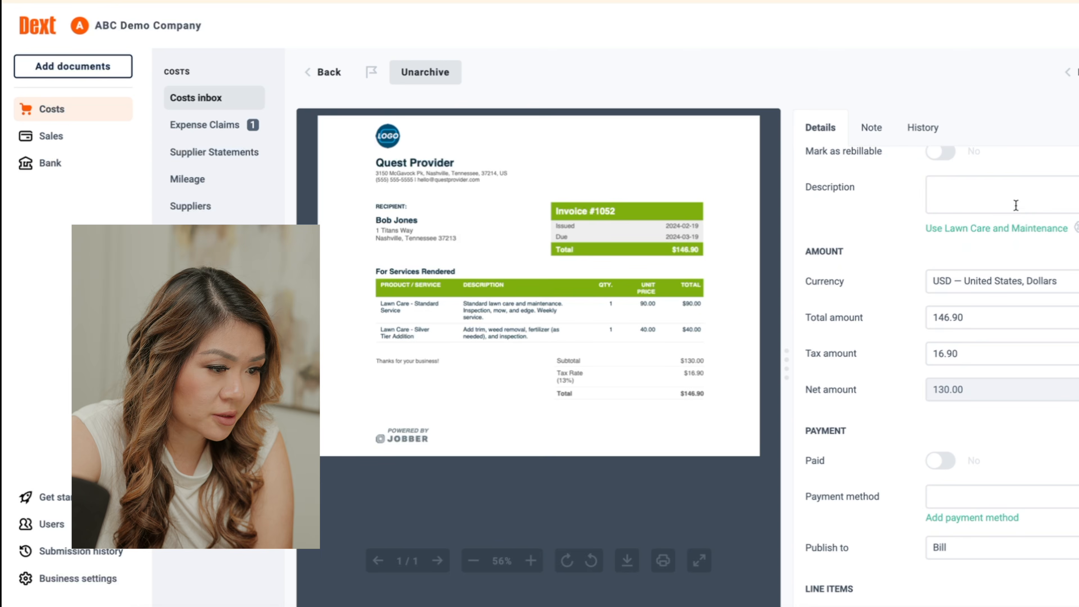
click(999, 232)
scroll(996, 328, down, 3)
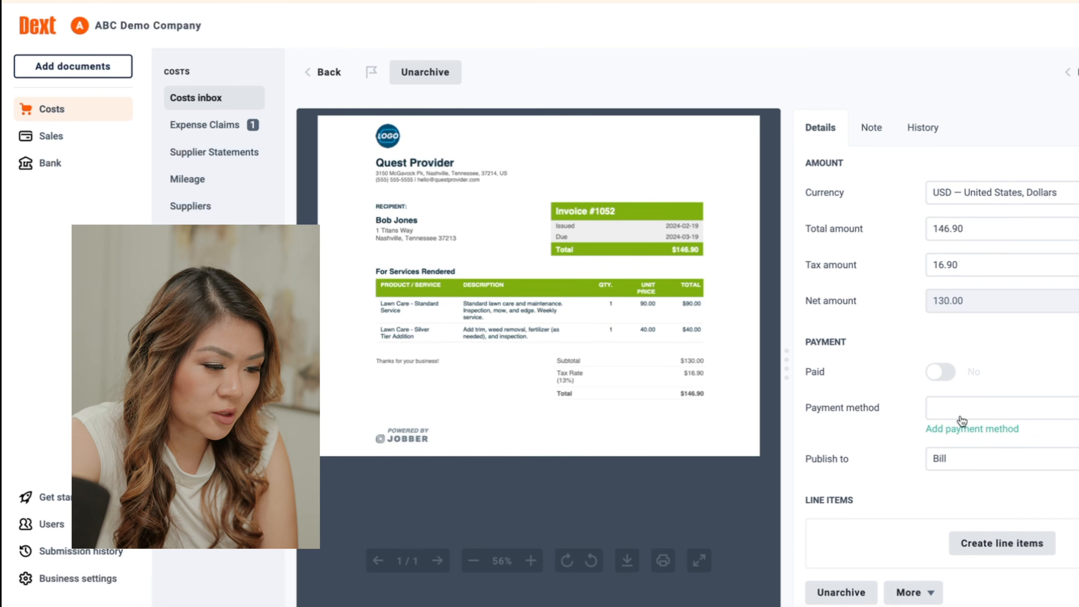
click(954, 462)
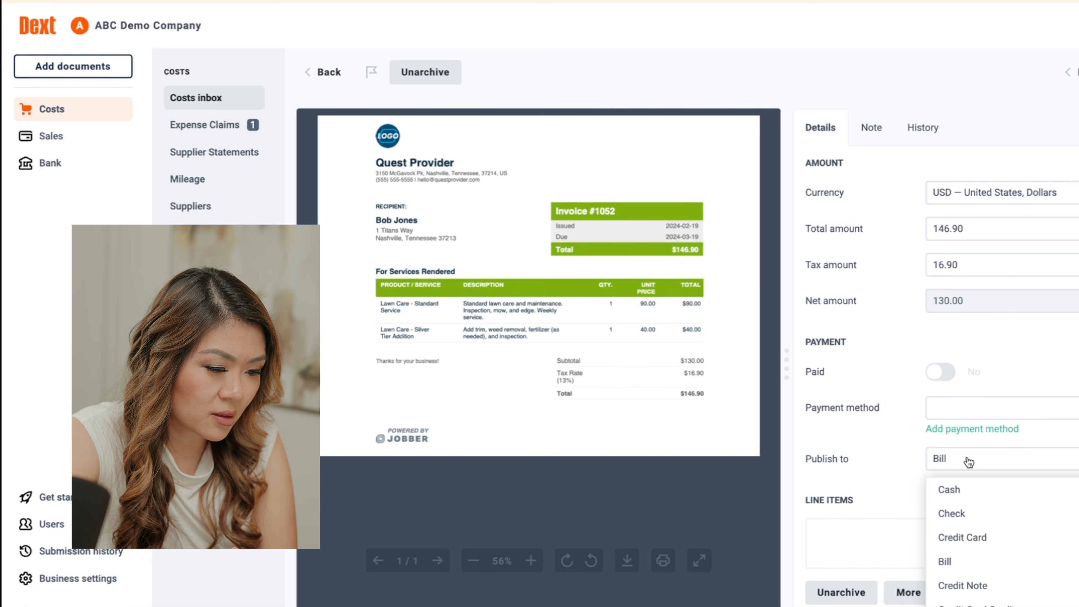
click(834, 538)
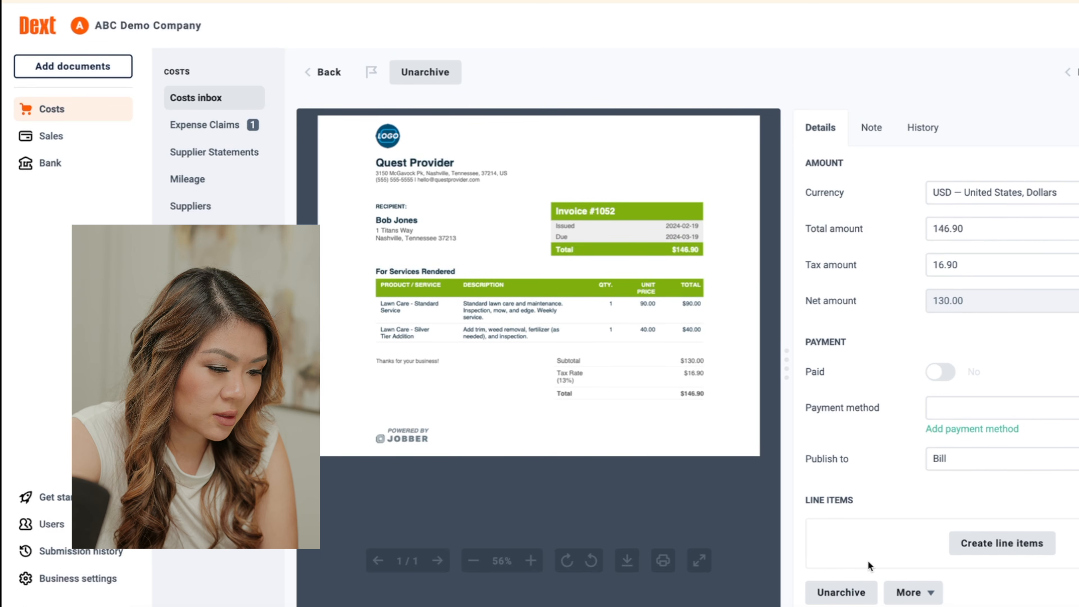
Step: Add a line item to the Quest Provider invoice and try to categorise it as Repairs & maintenance
click(990, 544)
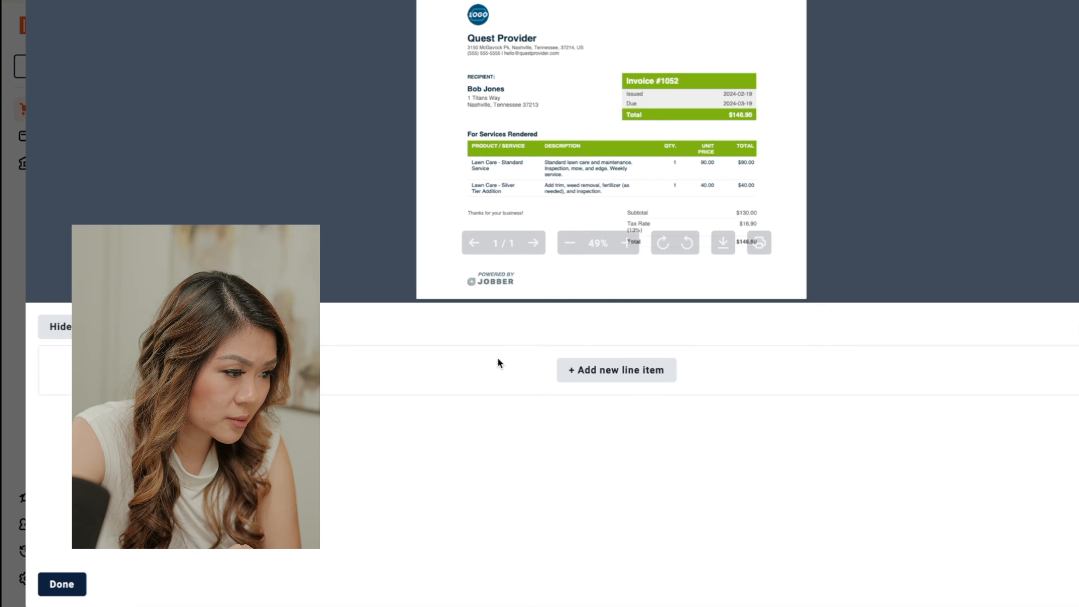
click(591, 368)
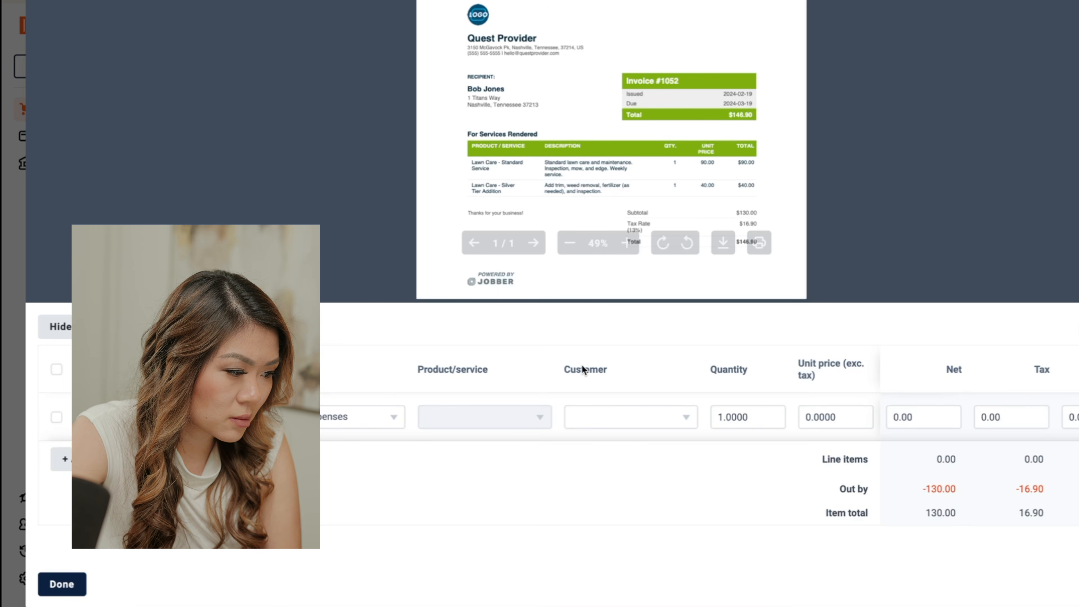
click(303, 417)
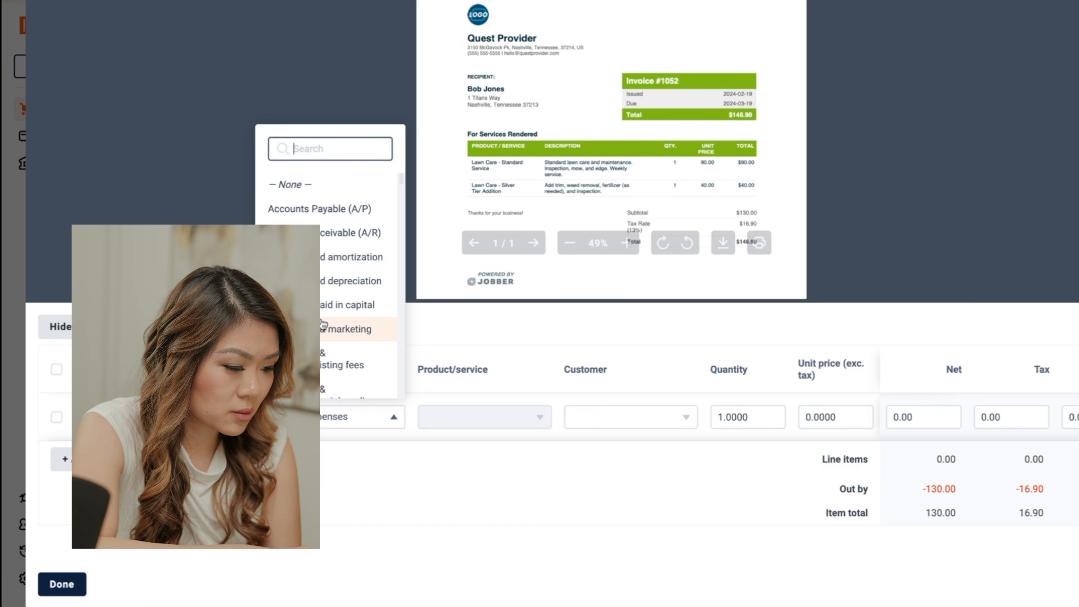
text(rep)
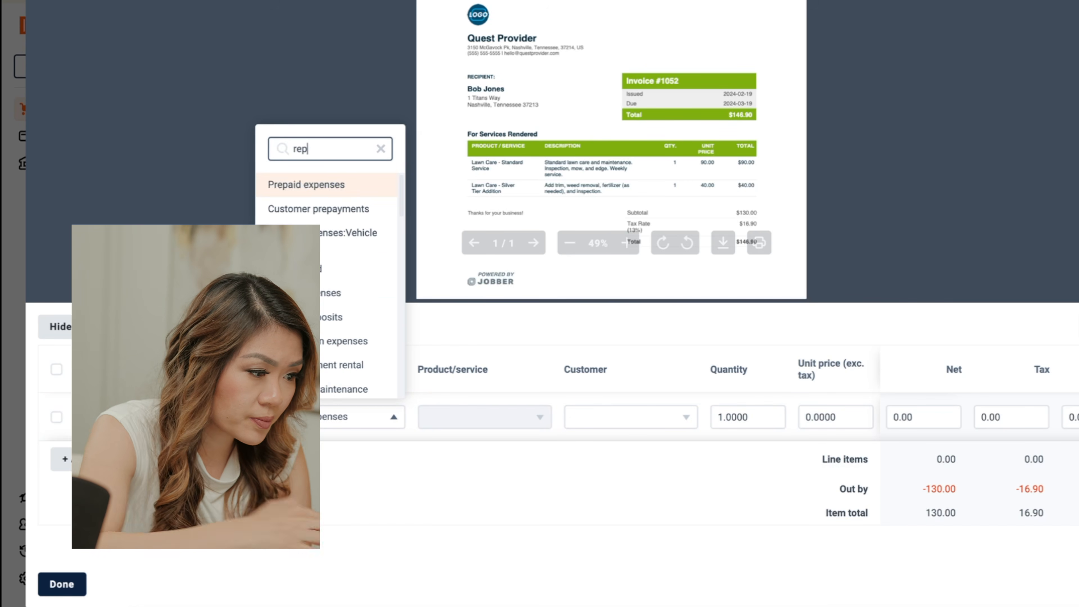
click(314, 389)
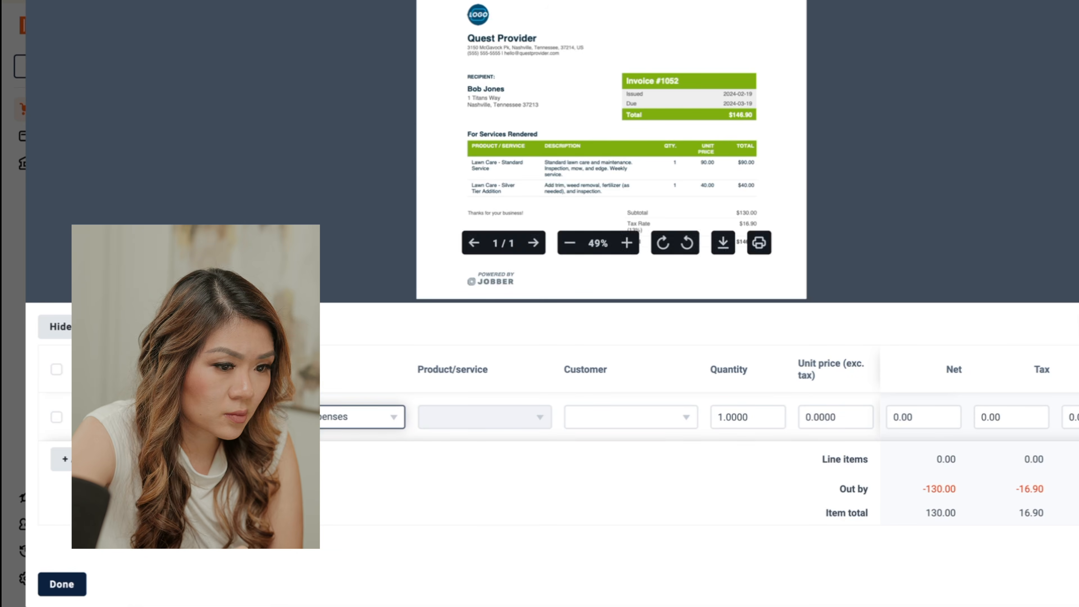
click(62, 584)
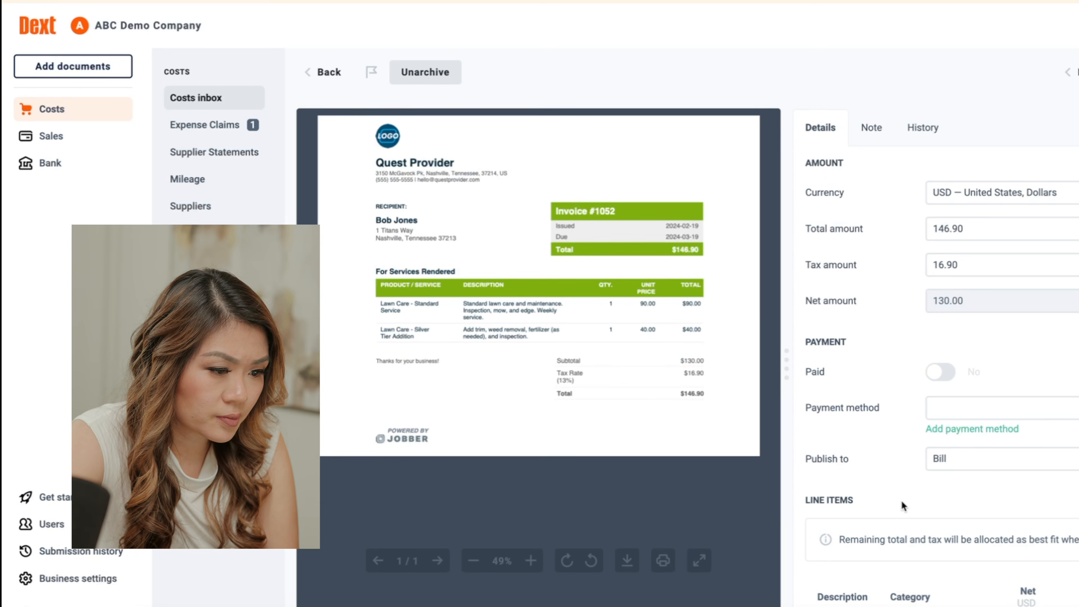
Step: Set the Quest Provider invoice's category to Repairs & maintenance
scroll(901, 502, up, 6)
scroll(989, 405, up, 3)
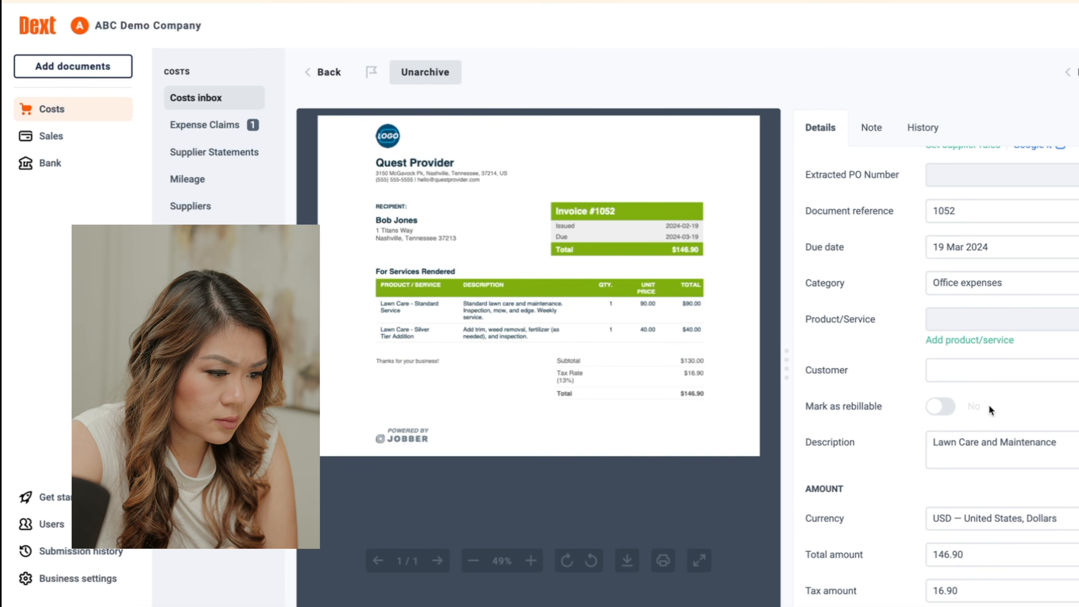
click(1005, 319)
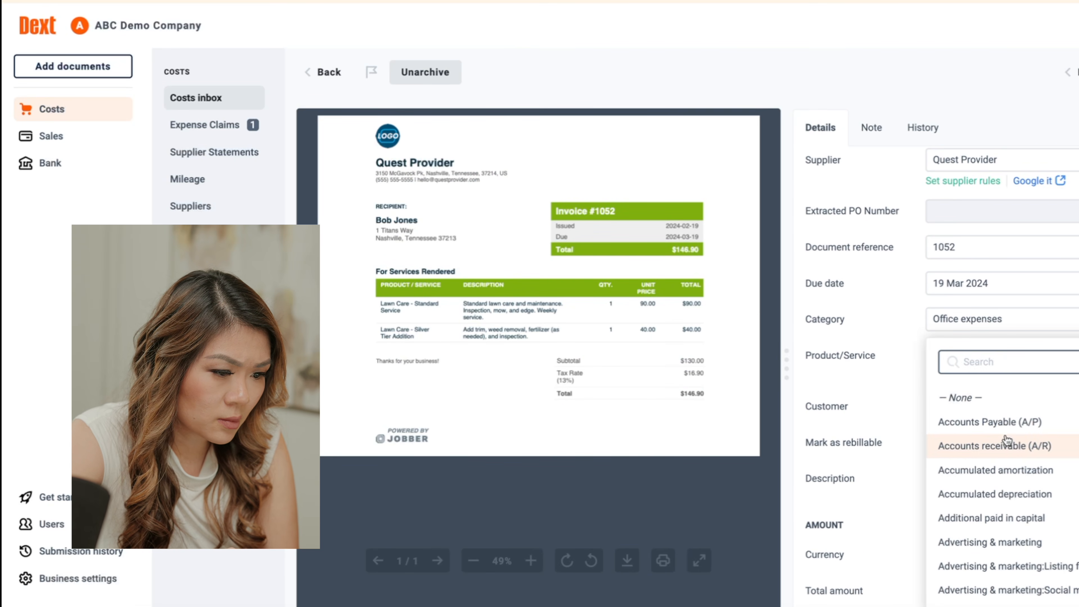
text(mai)
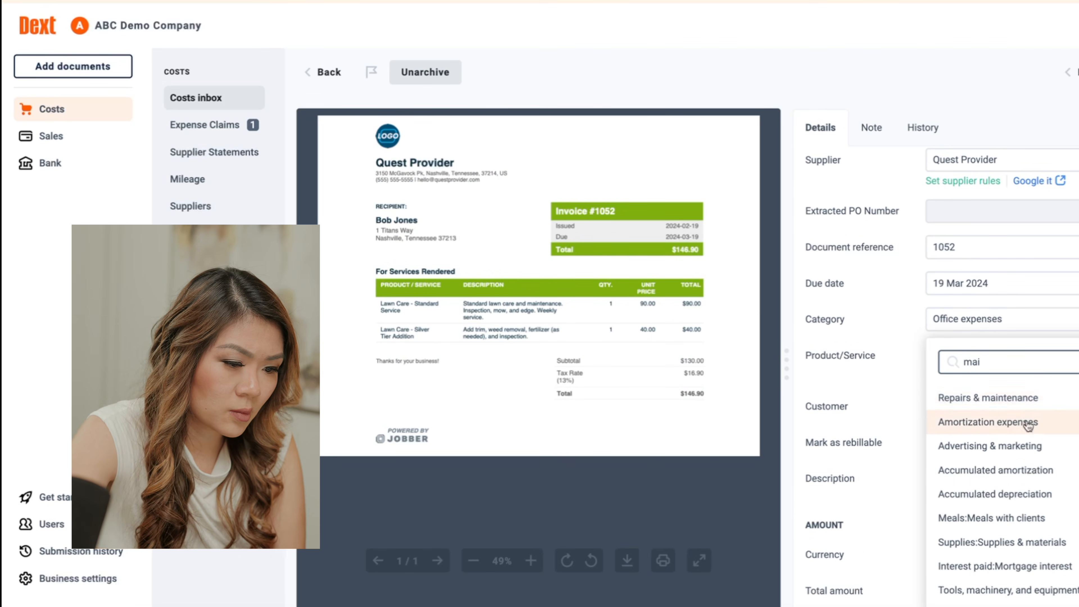
click(1041, 403)
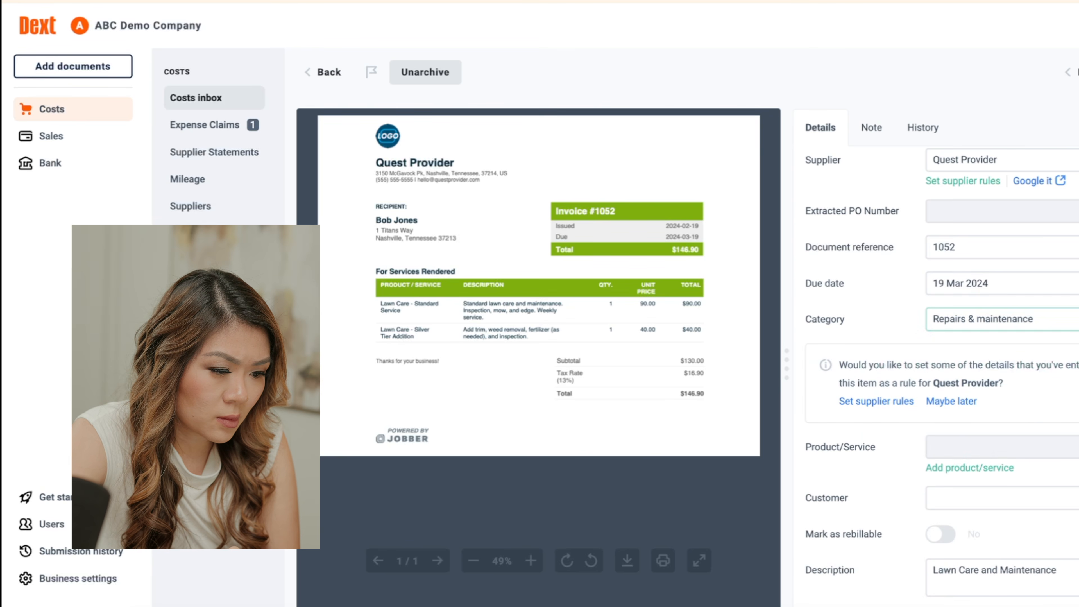
Step: Apply a supplier rule for Quest Provider with the category Repairs & maintenance, covering all inbox items from this supplier
click(886, 402)
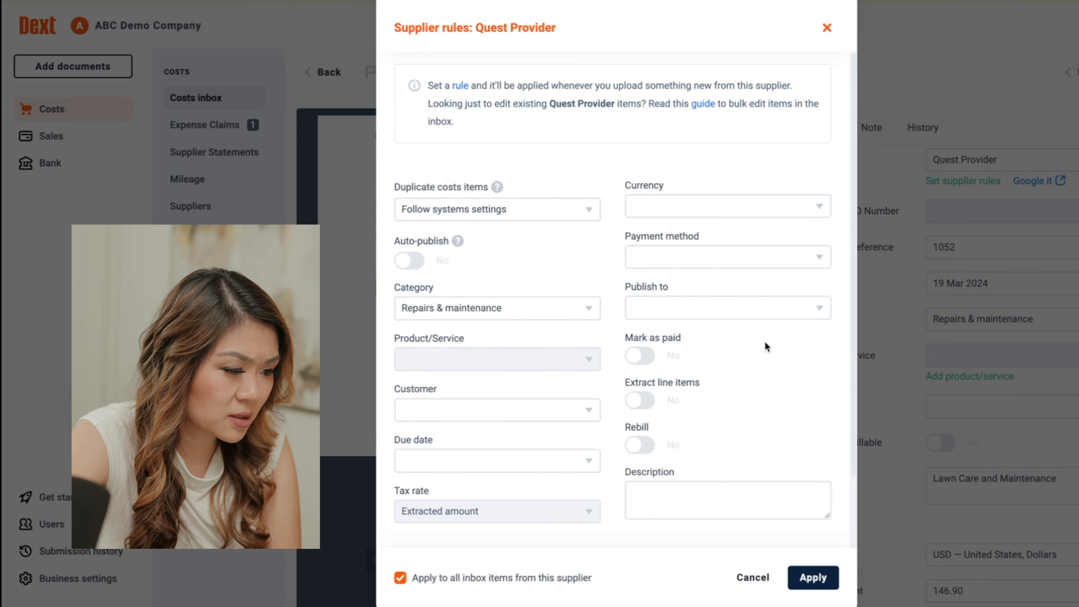
click(768, 307)
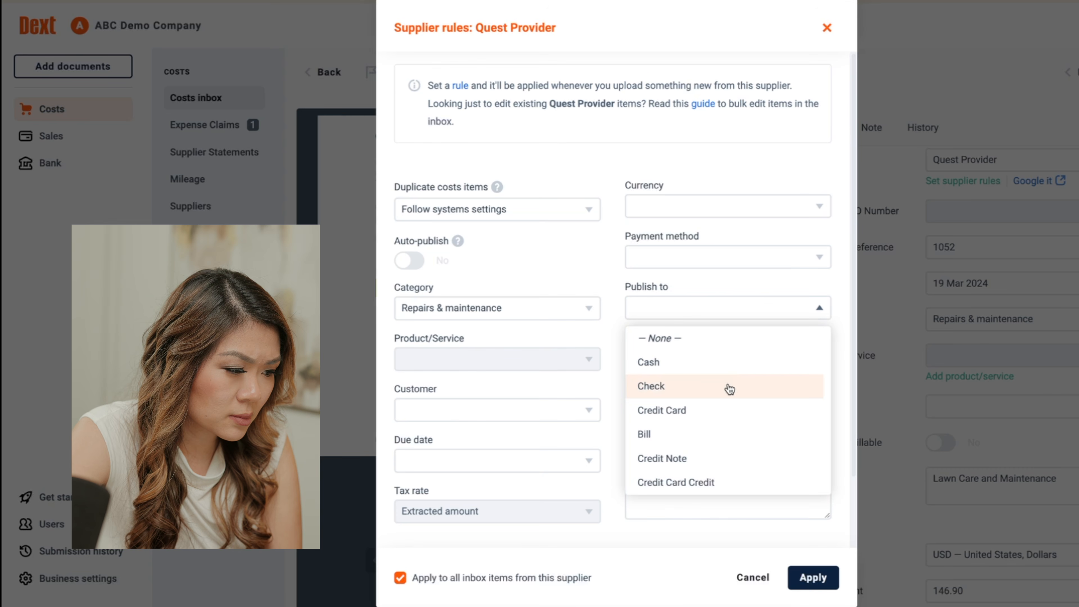
click(775, 286)
click(819, 576)
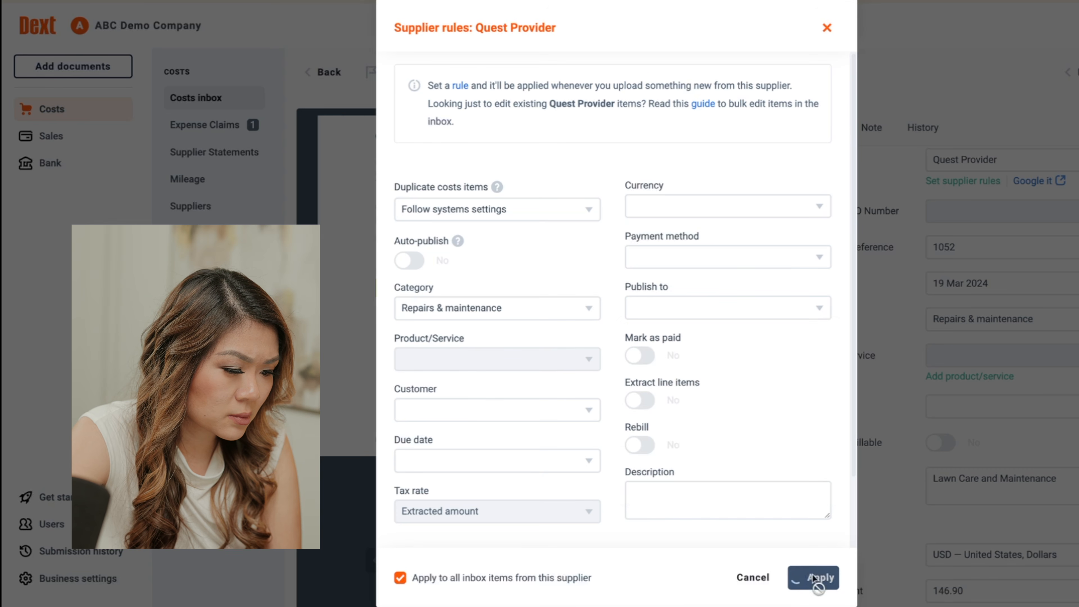
Step: Check the Quest Provider line items, then examine the archived cost documents and the submission history
scroll(920, 453, down, 10)
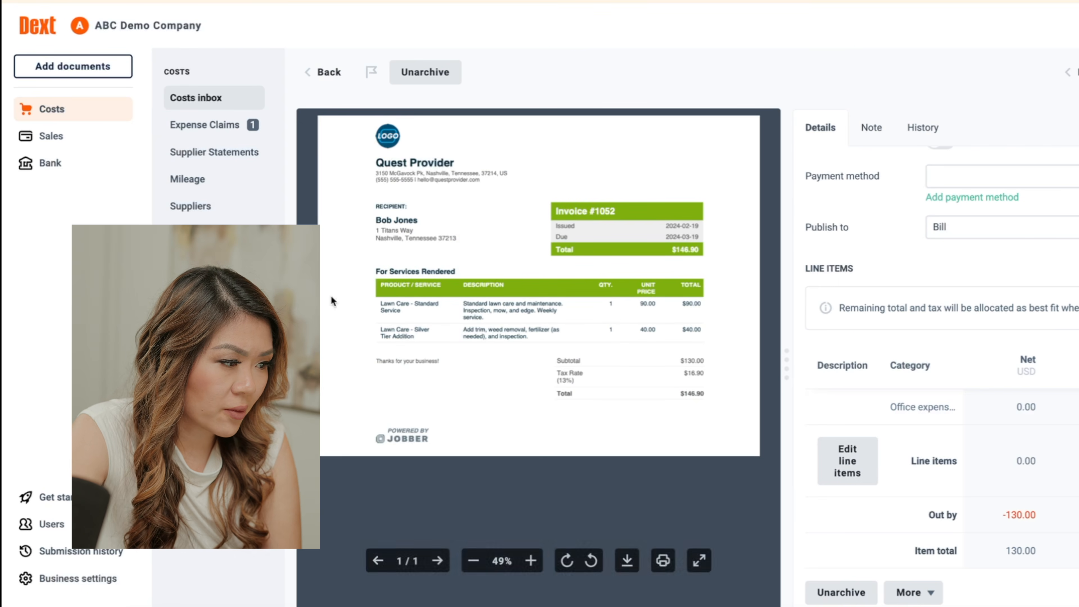
click(326, 72)
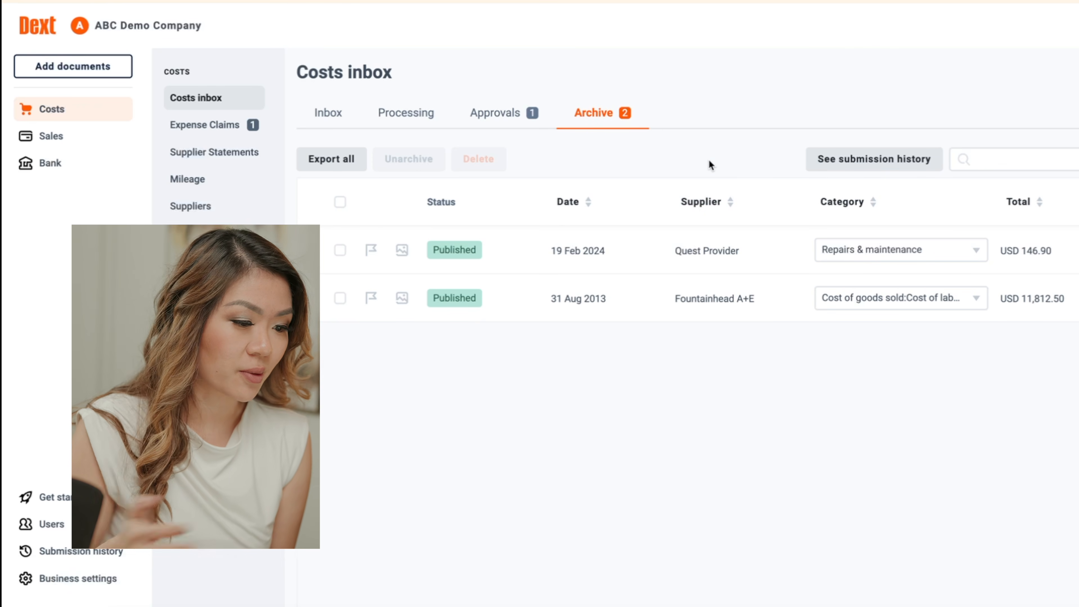
click(874, 158)
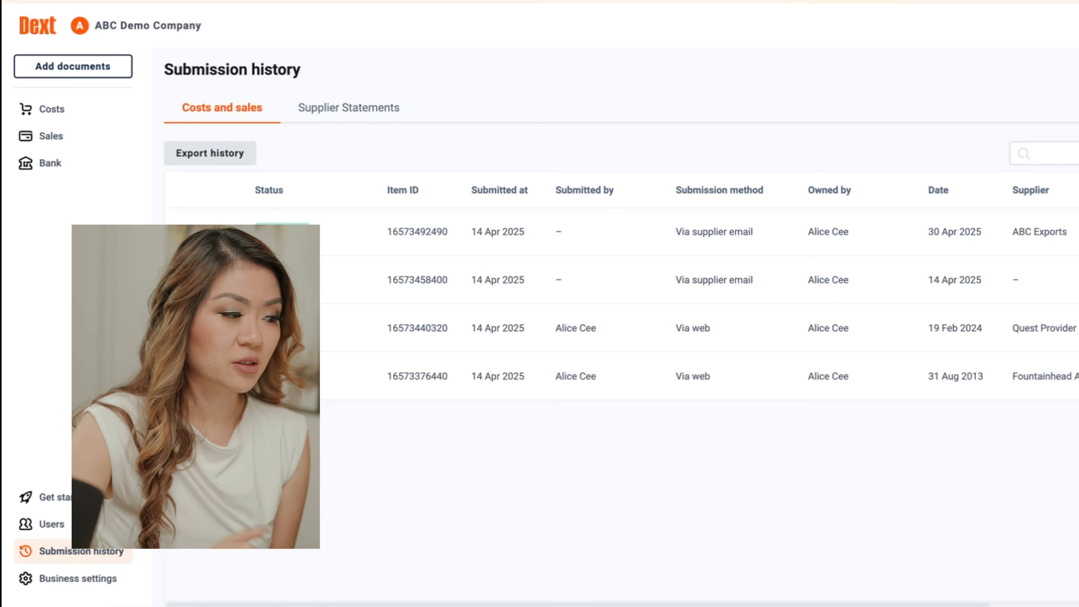
key(alt+Left)
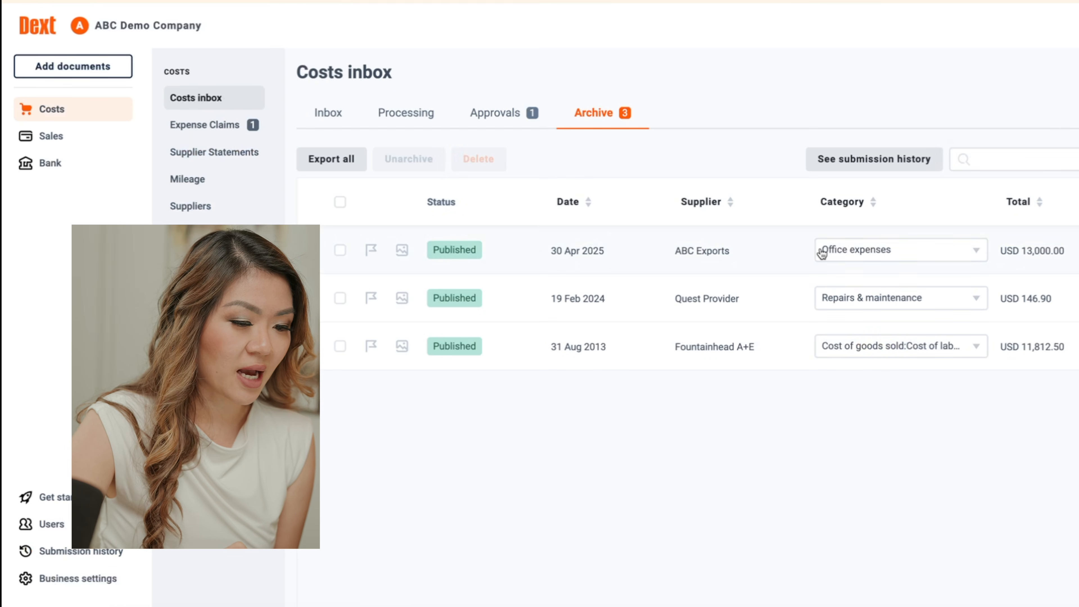
click(1040, 161)
scroll(1003, 374, down, 2)
scroll(1002, 373, down, 3)
scroll(960, 268, up, 4)
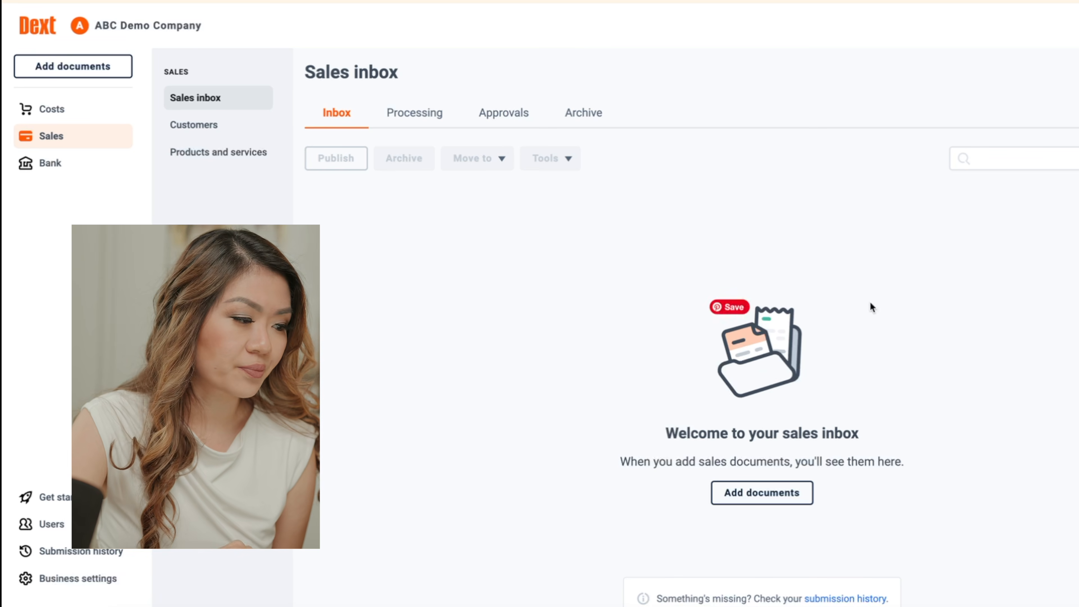
Step: Upload Sales_Invoice_Example.png from the computer as a sales document
click(776, 495)
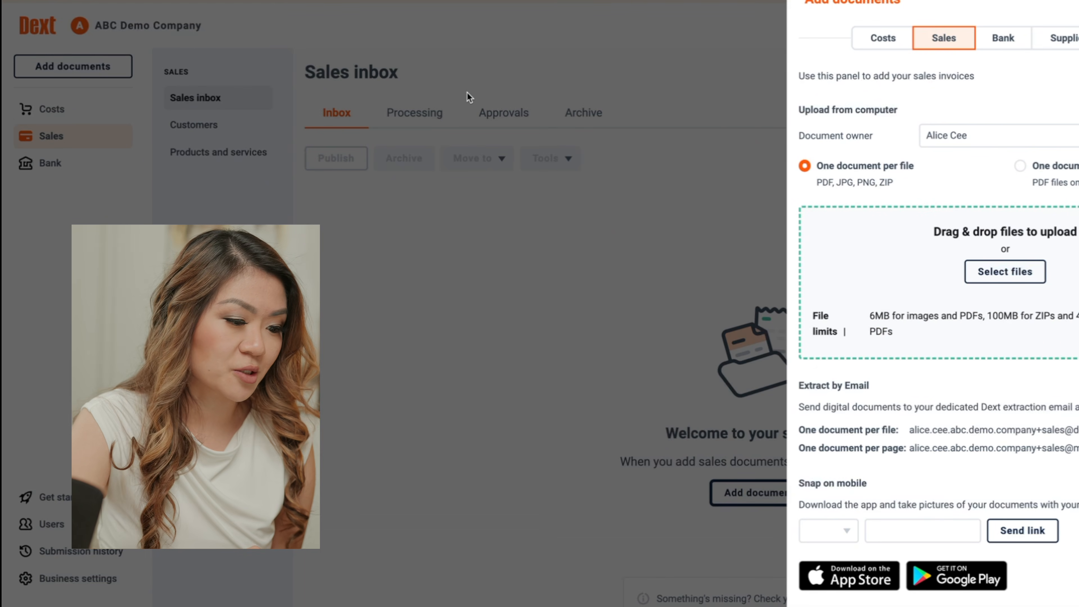
click(1005, 271)
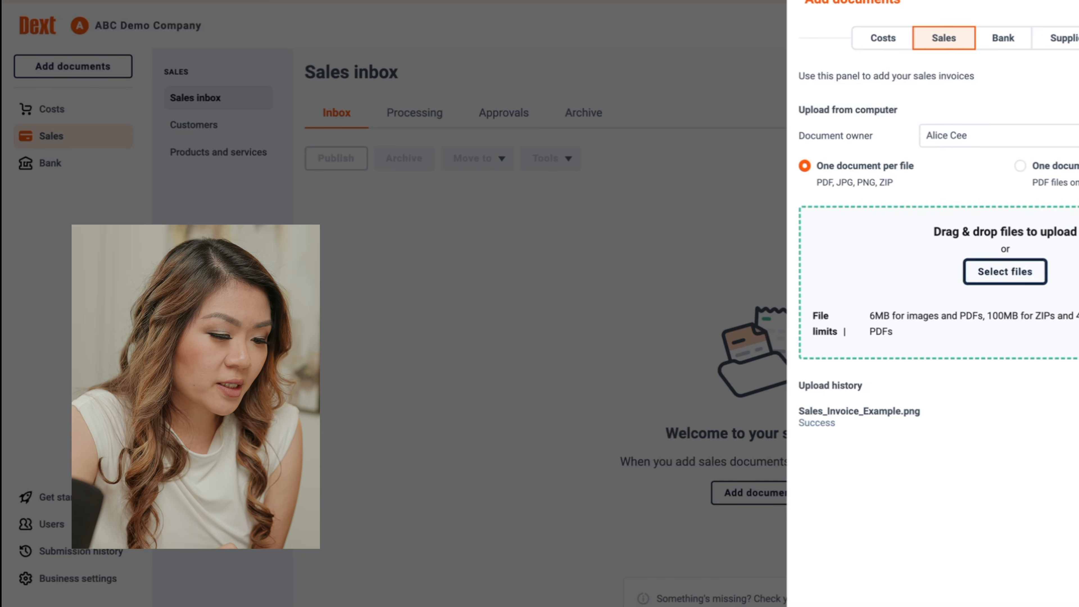
click(743, 490)
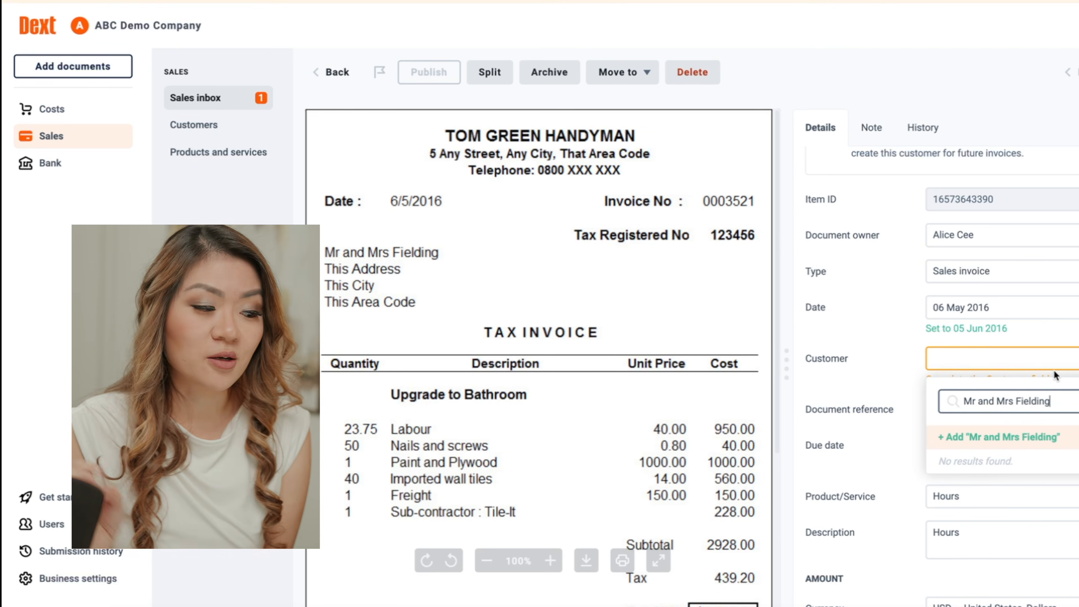
Step: Add the customer named on the handyman invoice as a new customer and check the extracted details against the document
click(1050, 441)
scroll(941, 382, down, 3)
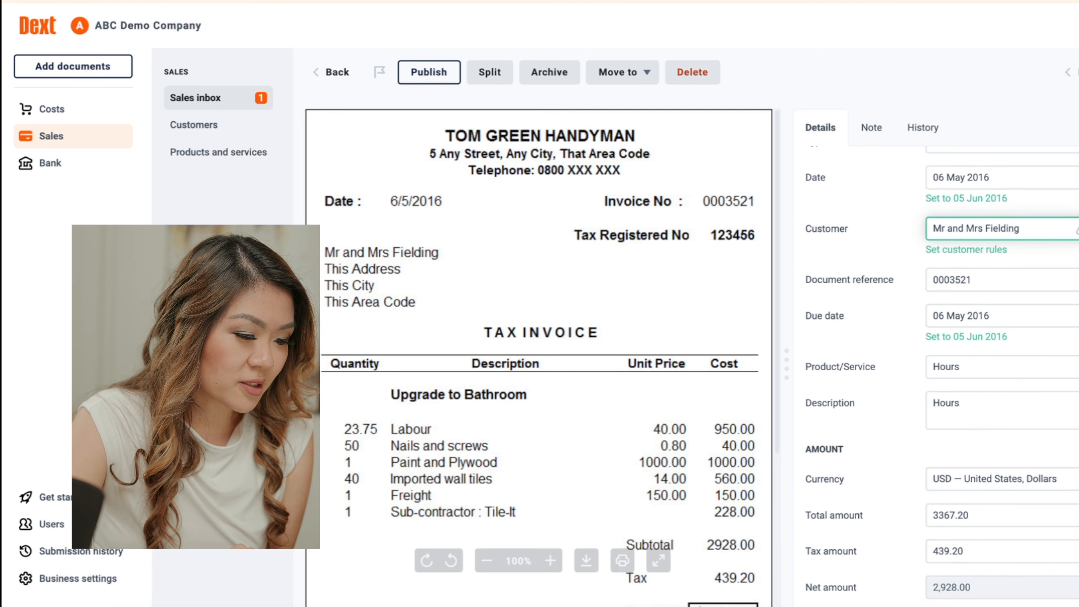
scroll(1032, 244, up, 3)
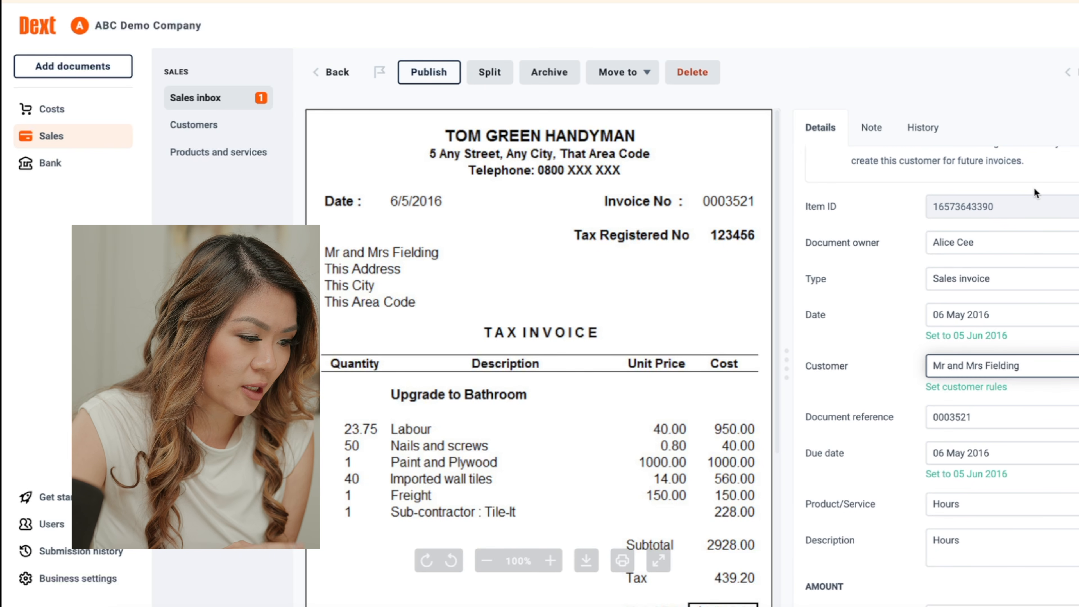
scroll(1004, 270, down, 3)
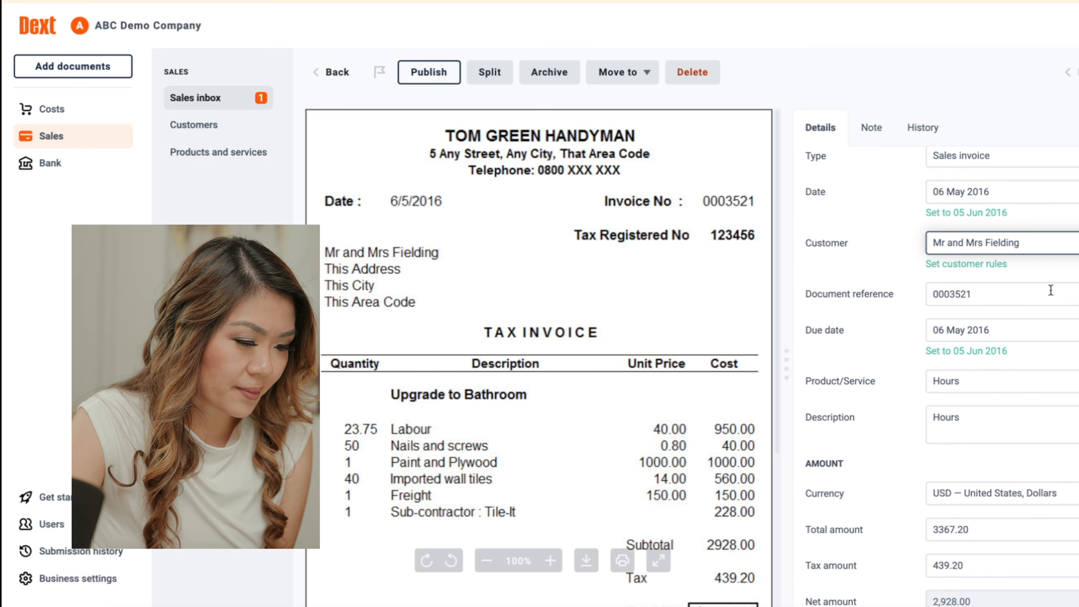
scroll(1022, 297, down, 1)
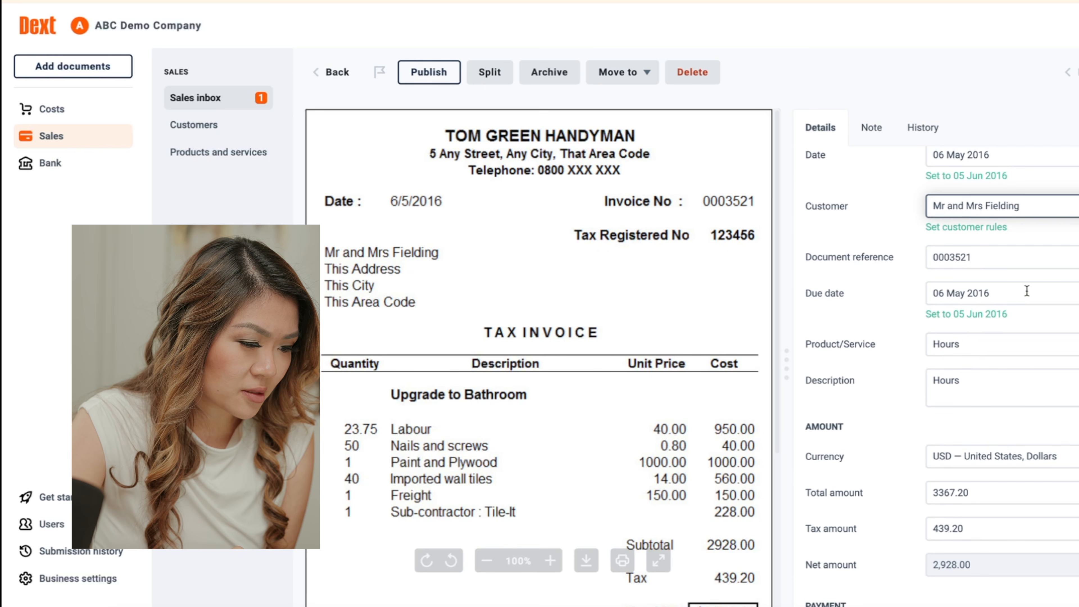
scroll(1026, 291, down, 1)
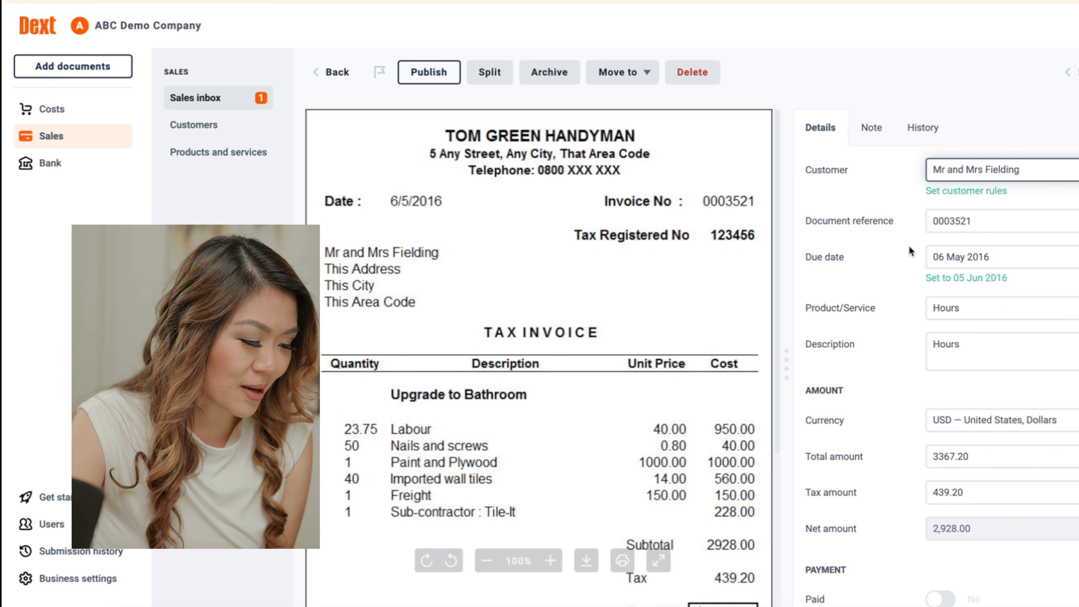
scroll(913, 381, down, 4)
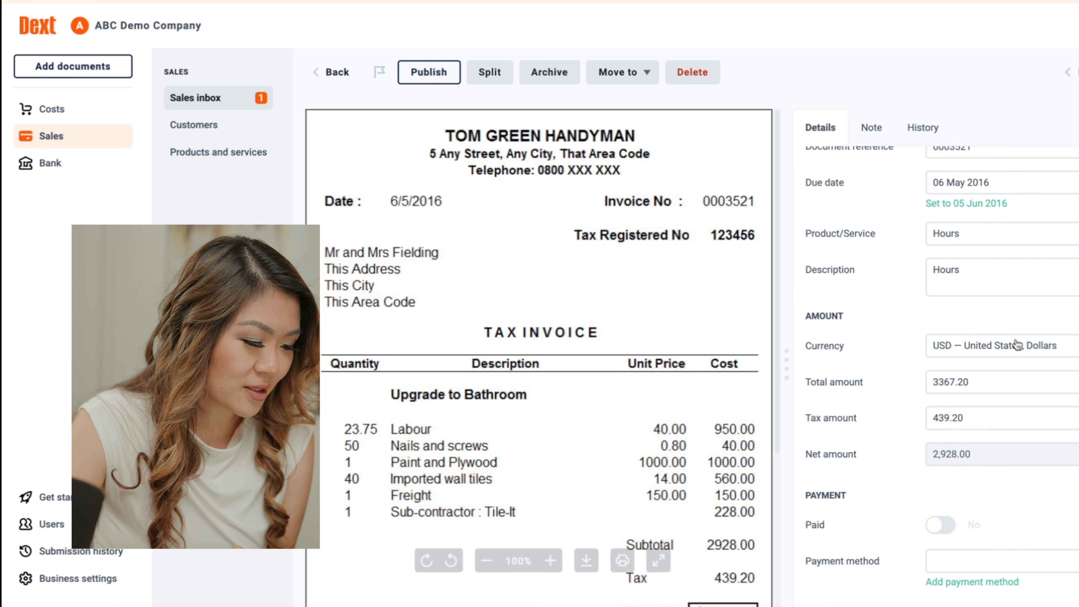
scroll(731, 486, down, 5)
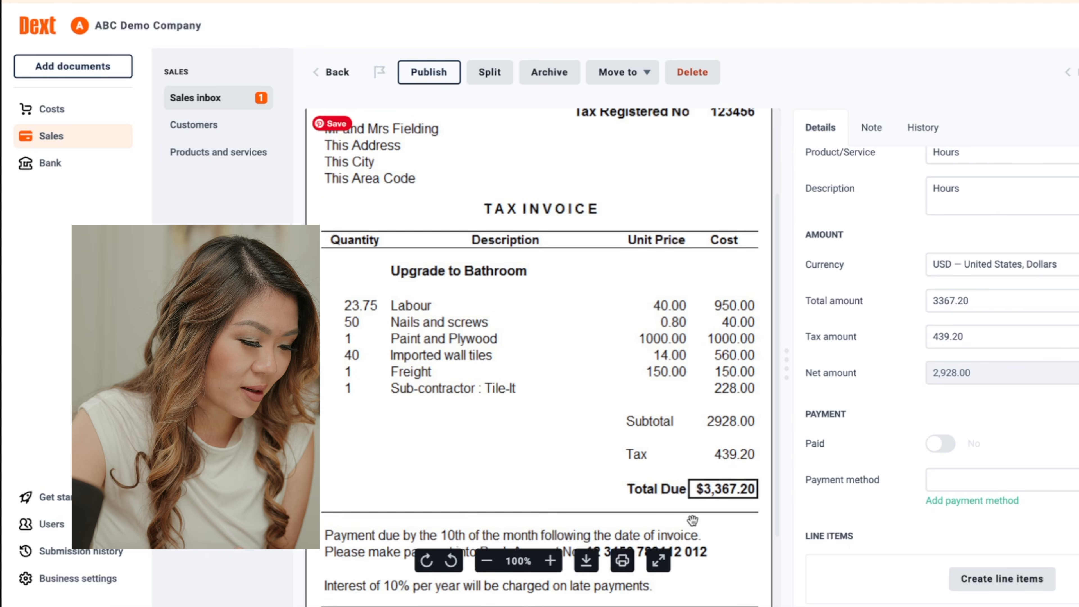
scroll(962, 520, down, 1)
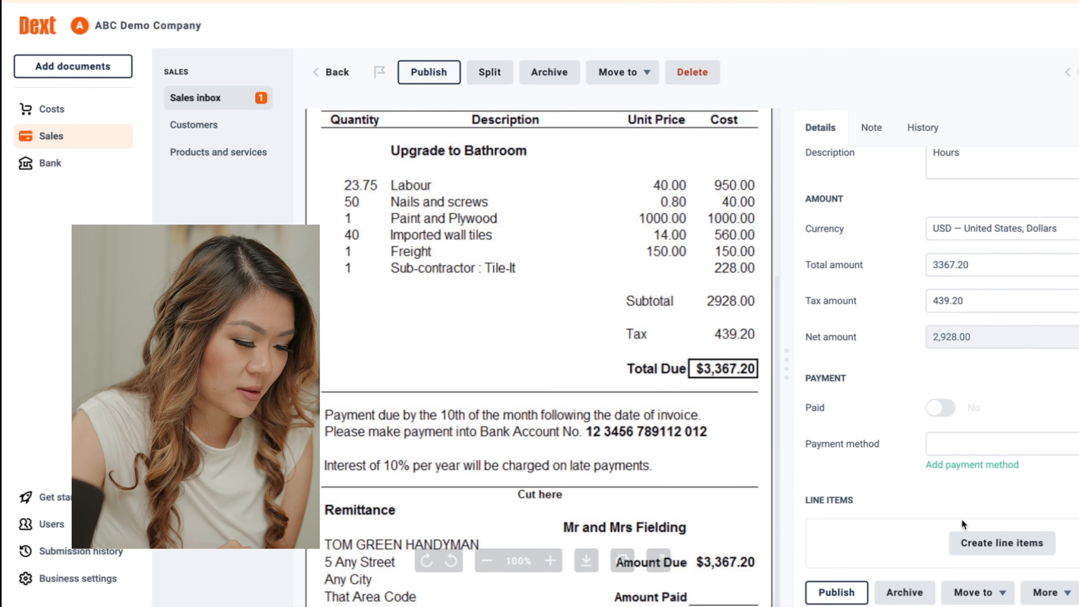
Step: Create two line items on the handyman invoice, with Hours as the first product/service and Sales as the second
click(992, 545)
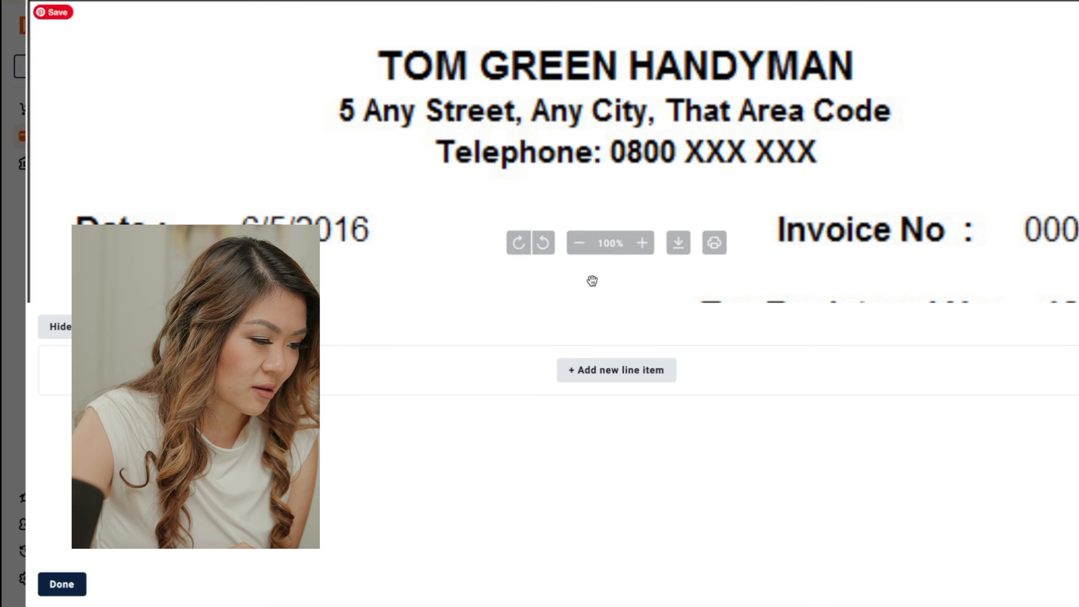
click(620, 381)
click(445, 411)
click(104, 447)
click(418, 450)
click(400, 577)
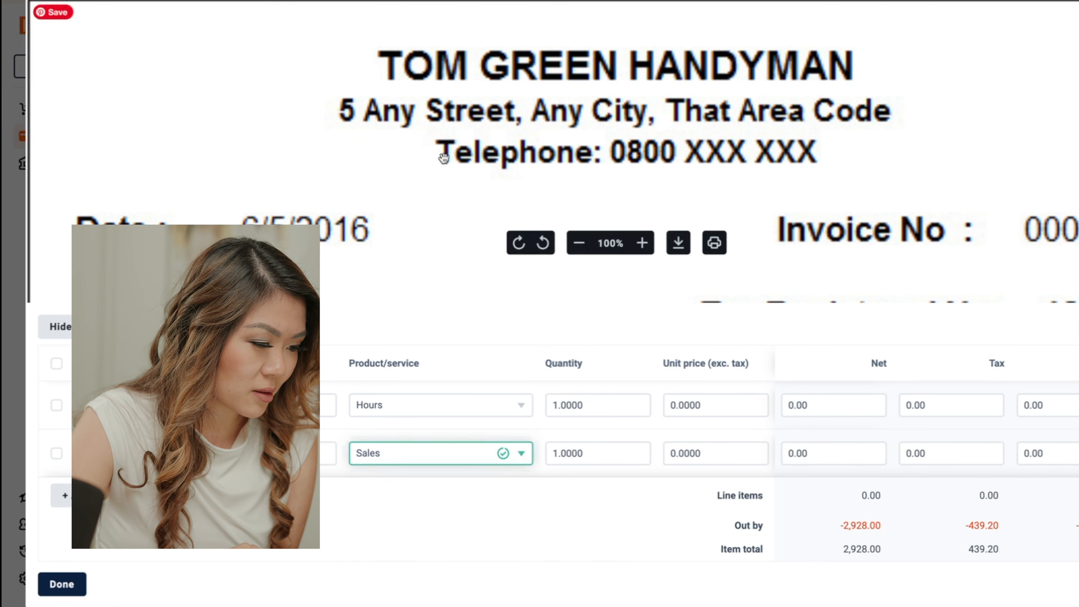
Step: Set the net amount of the first line item (Hours) to 950, matching the labour cost on the invoice
scroll(443, 159, down, 10)
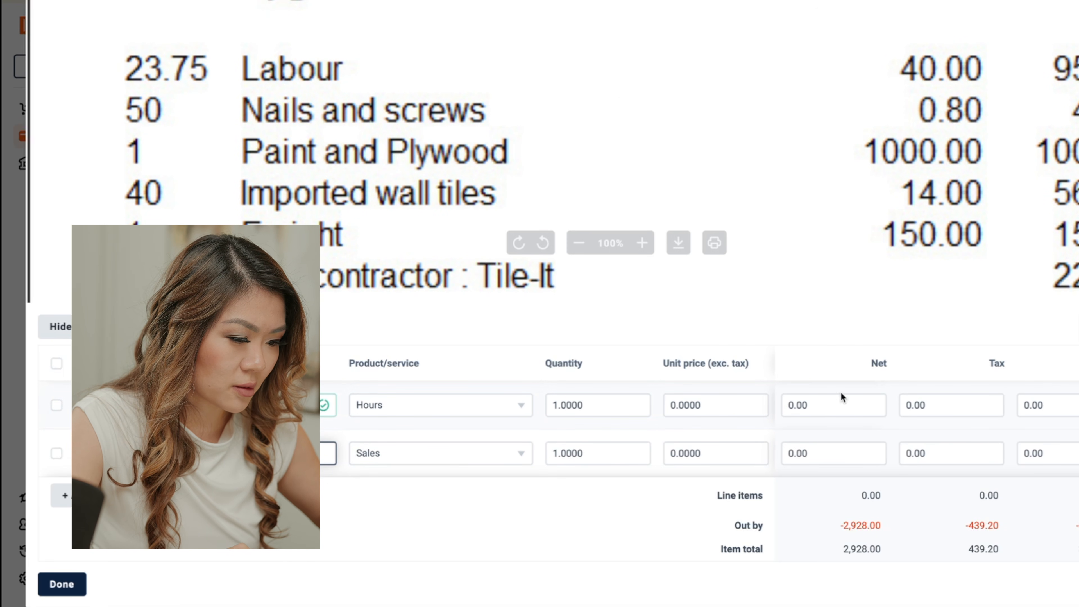
click(831, 405)
text(950)
key(BackSpace)
key(BackSpace)
key(super+a)
key(BackSpace)
text(950)
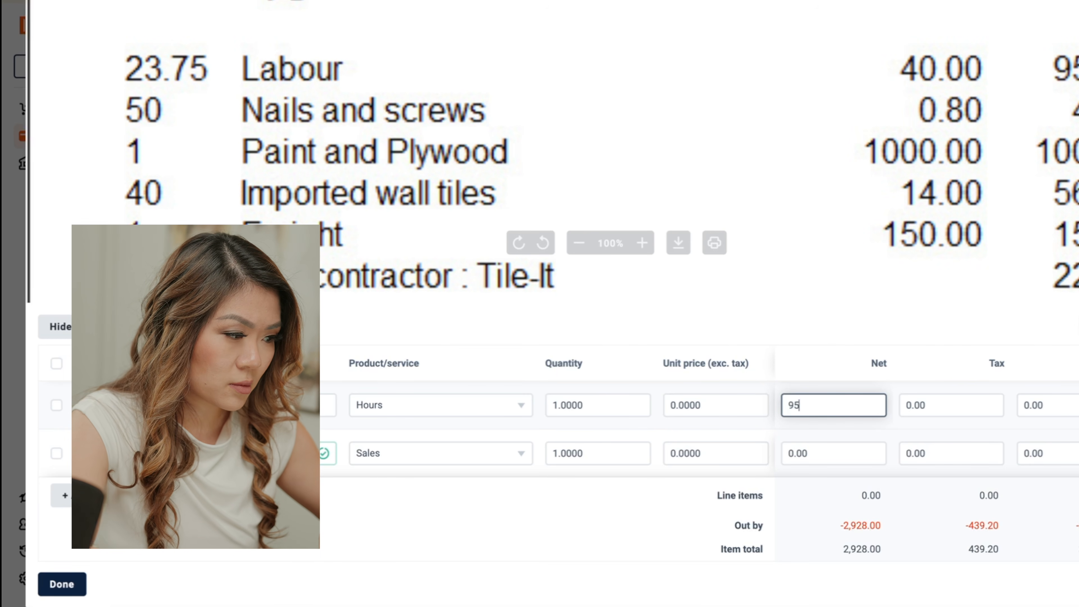
Step: Set the unit price of the Hours line item to 40
click(713, 406)
key(BackSpace)
key(BackSpace)
key(BackSpace)
key(BackSpace)
key(BackSpace)
key(BackSpace)
key(BackSpace)
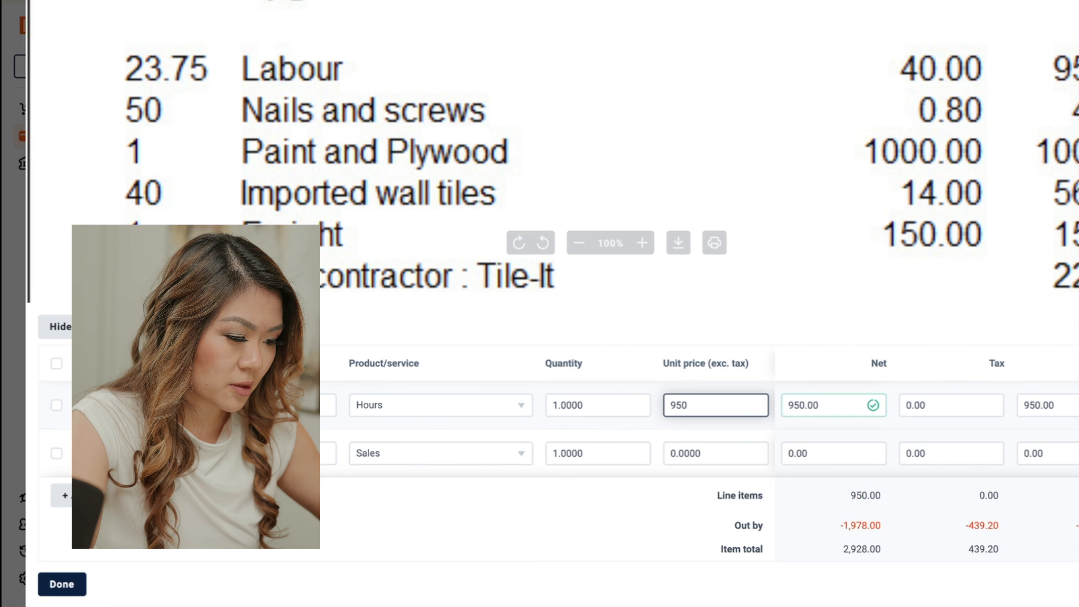
text(40)
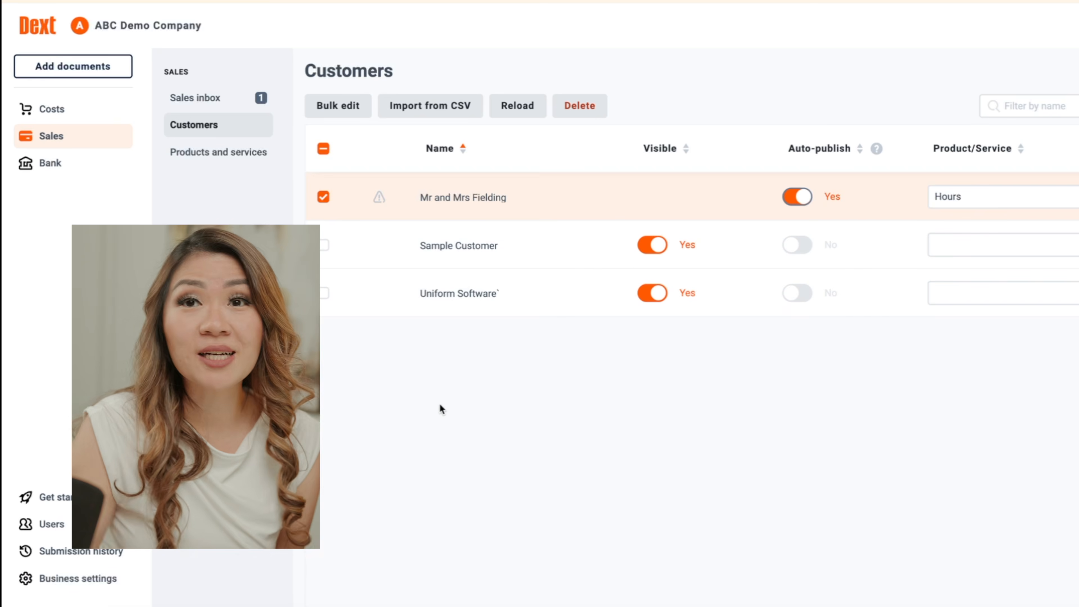
Step: Examine the new customer's rules, including the smart split rule option, then go back to the sales inbox
click(457, 200)
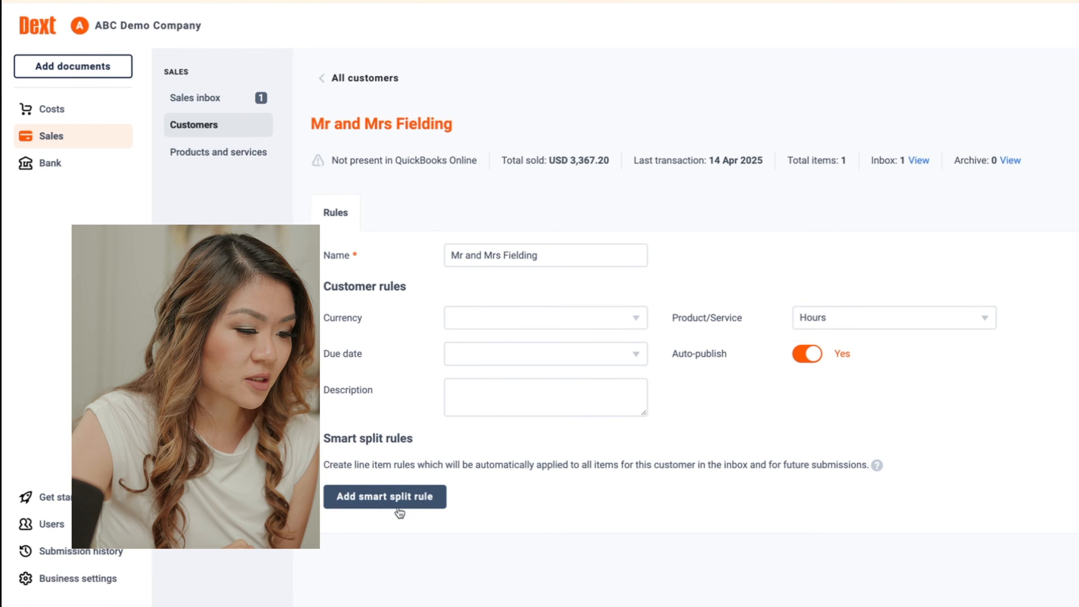
click(366, 77)
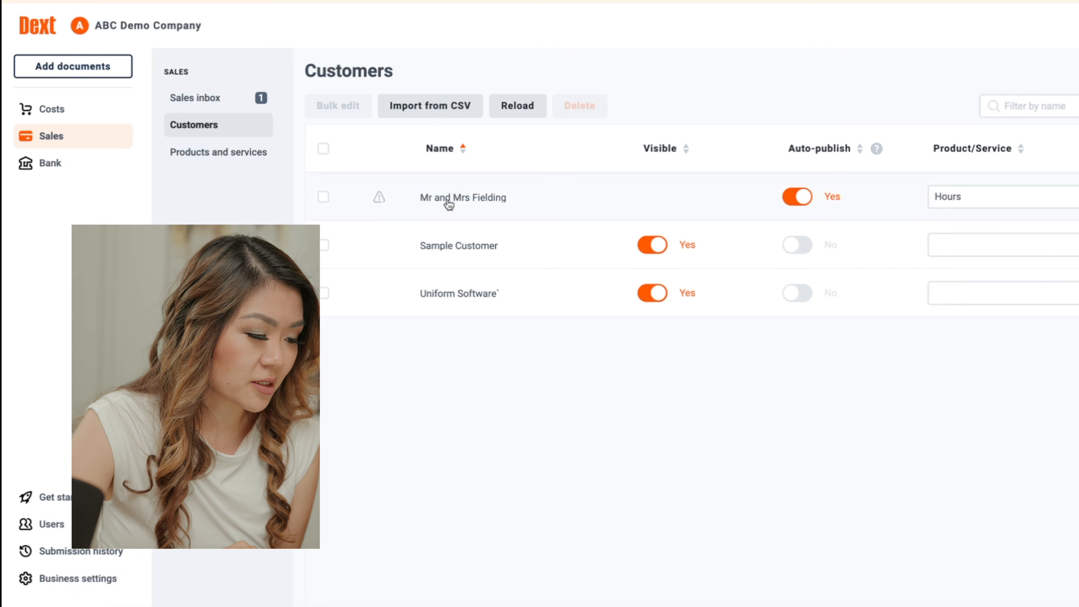
click(448, 204)
drag(471, 135, 478, 167)
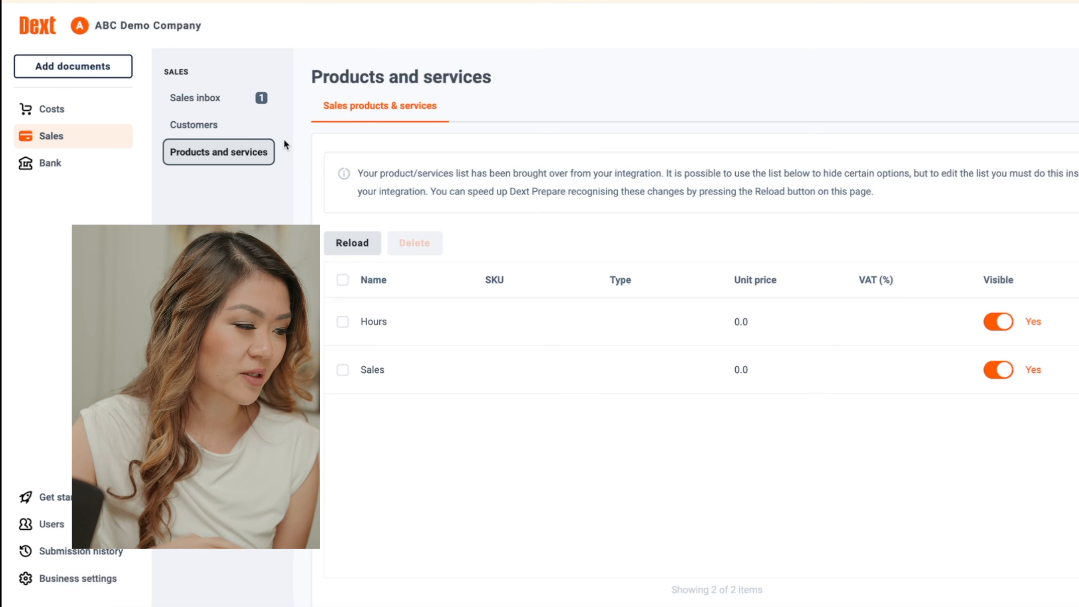
click(195, 97)
click(1076, 263)
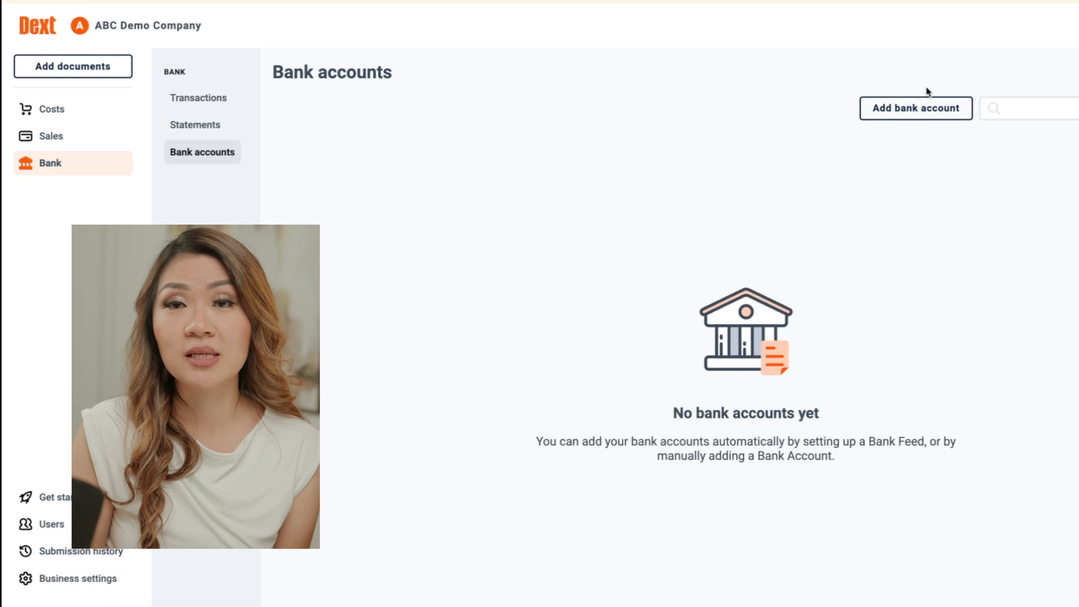
Step: Manually add a Commonwealth Bank account named Test in USD, checking the bank statement PDF for its details
click(928, 111)
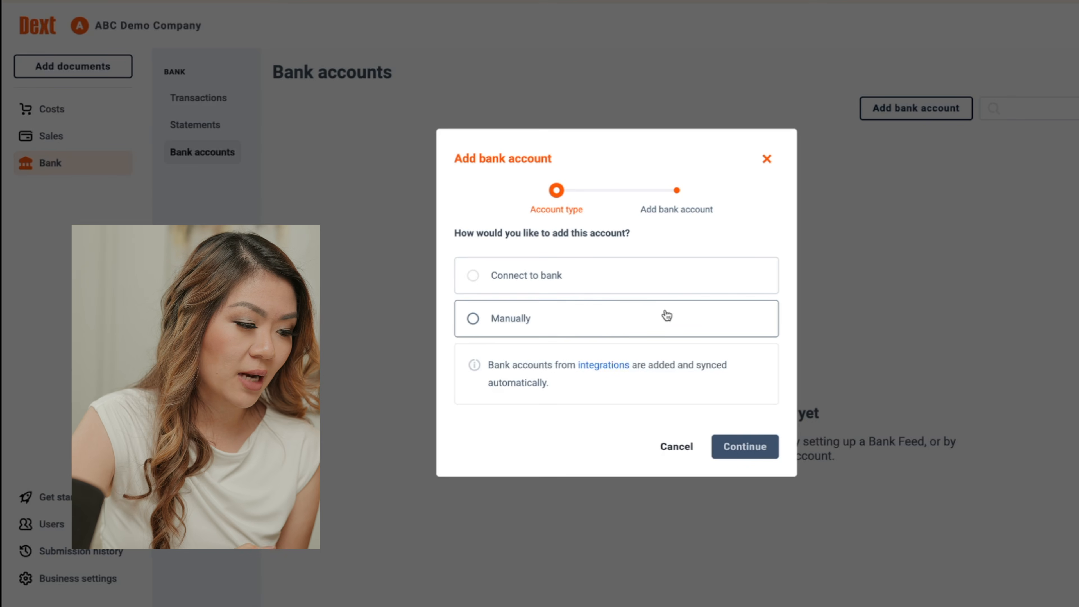
click(200, 115)
click(198, 124)
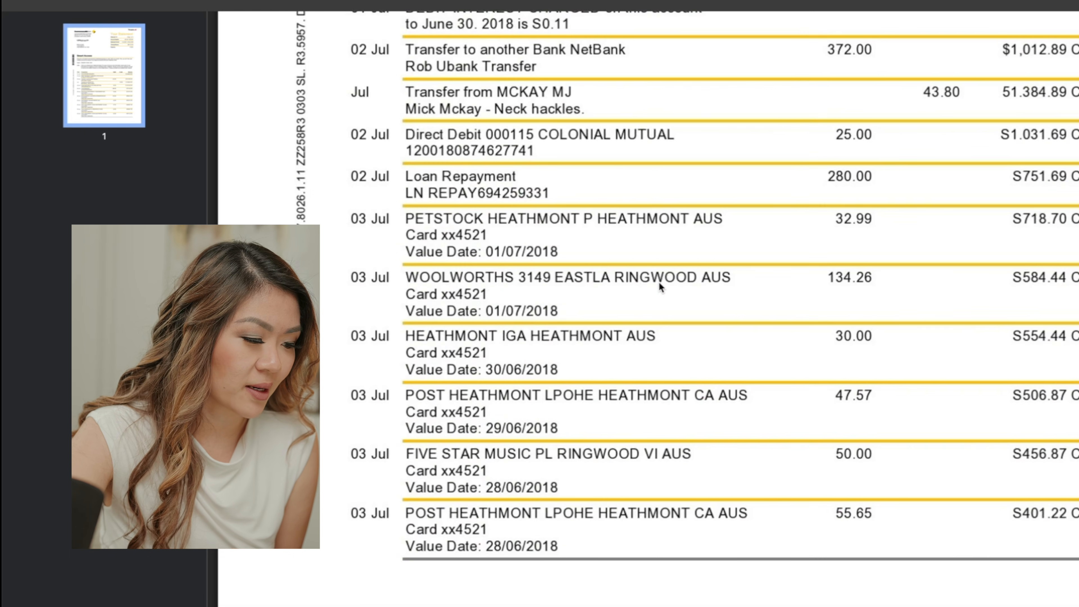
scroll(659, 287, up, 12)
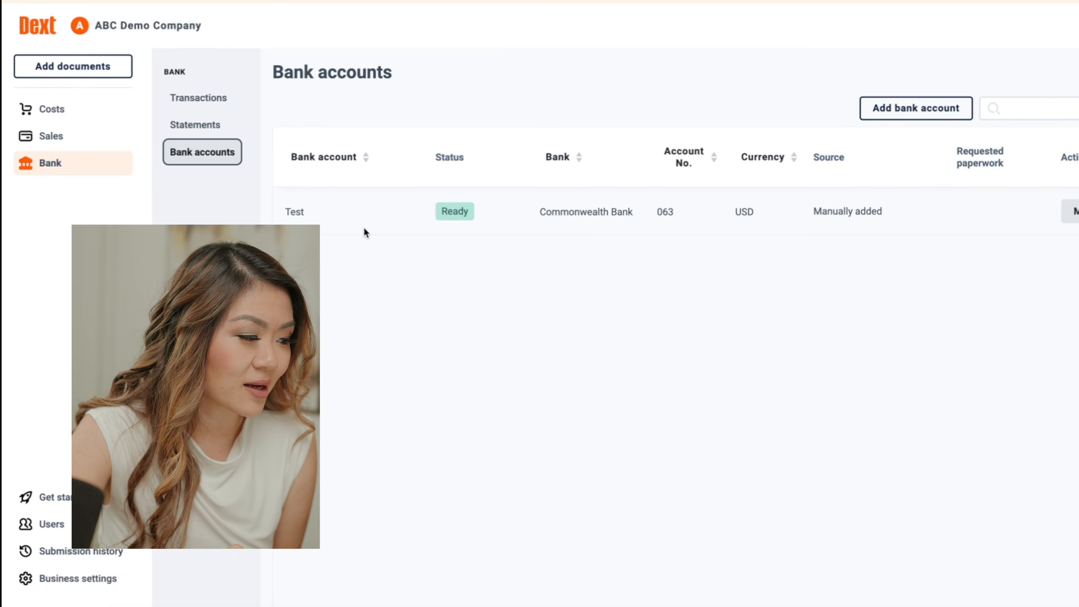
Step: Look through the Test account's processed statements, the bank accounts list and the bank transactions
click(387, 214)
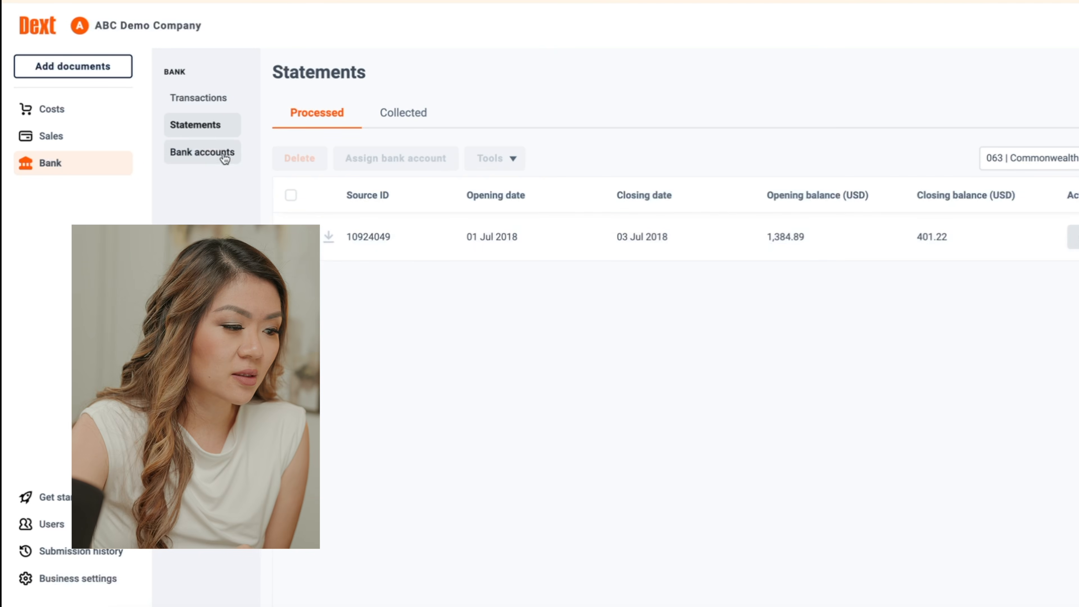
click(208, 152)
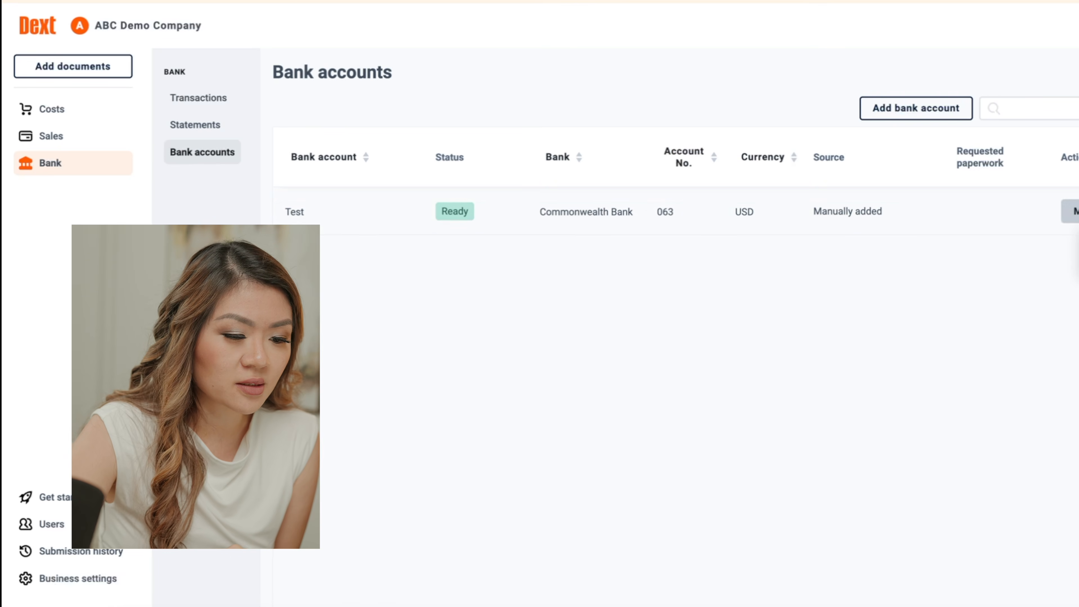
click(198, 123)
click(192, 100)
Step: Select the processed bank statement and start exporting its transactions, opening the choice of file format
click(181, 127)
click(291, 194)
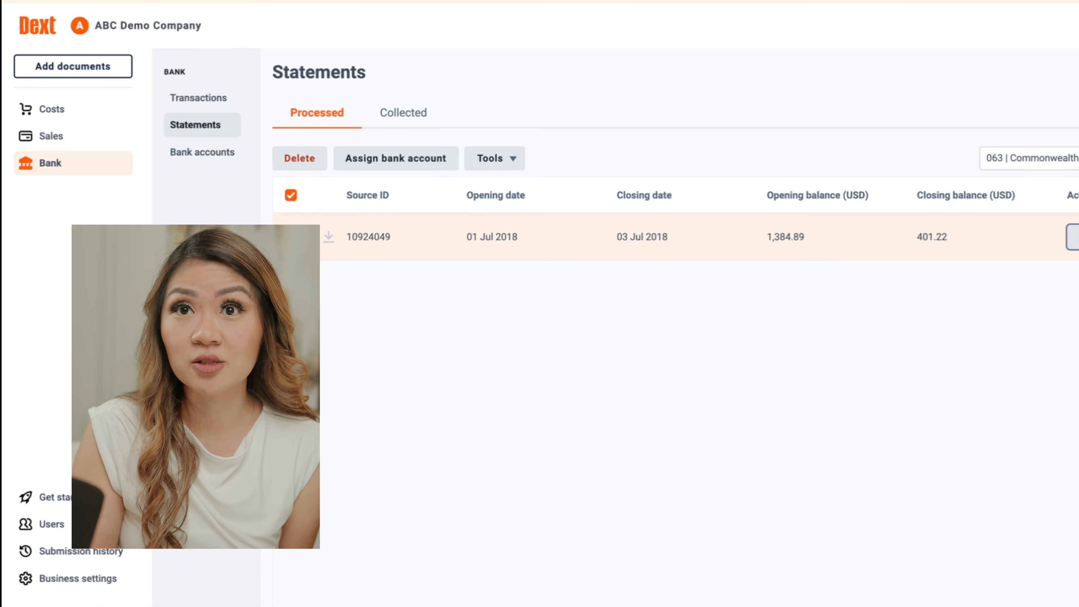
click(1075, 237)
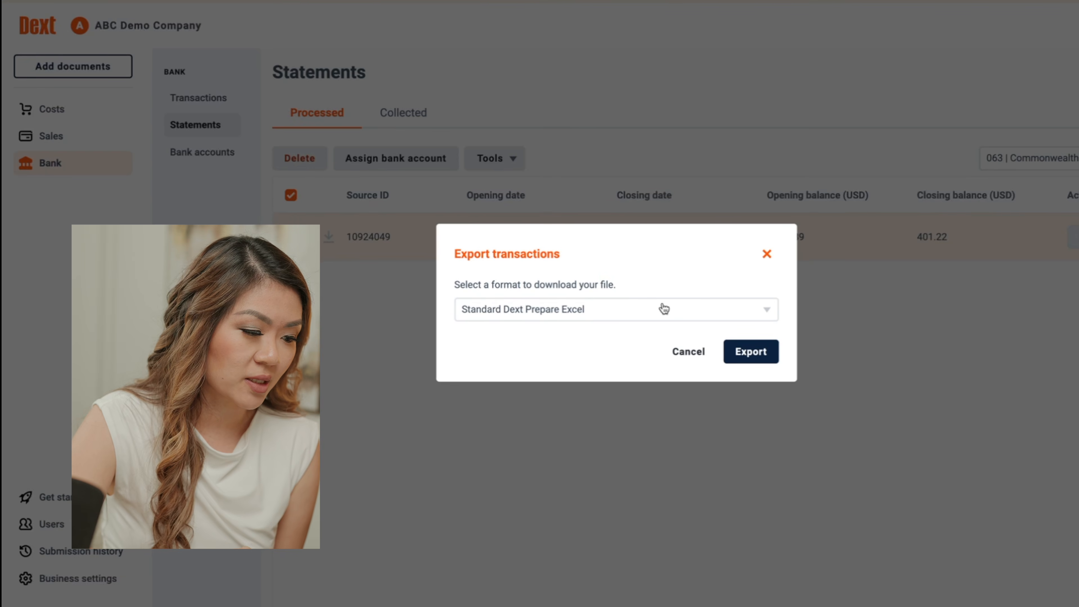
click(657, 305)
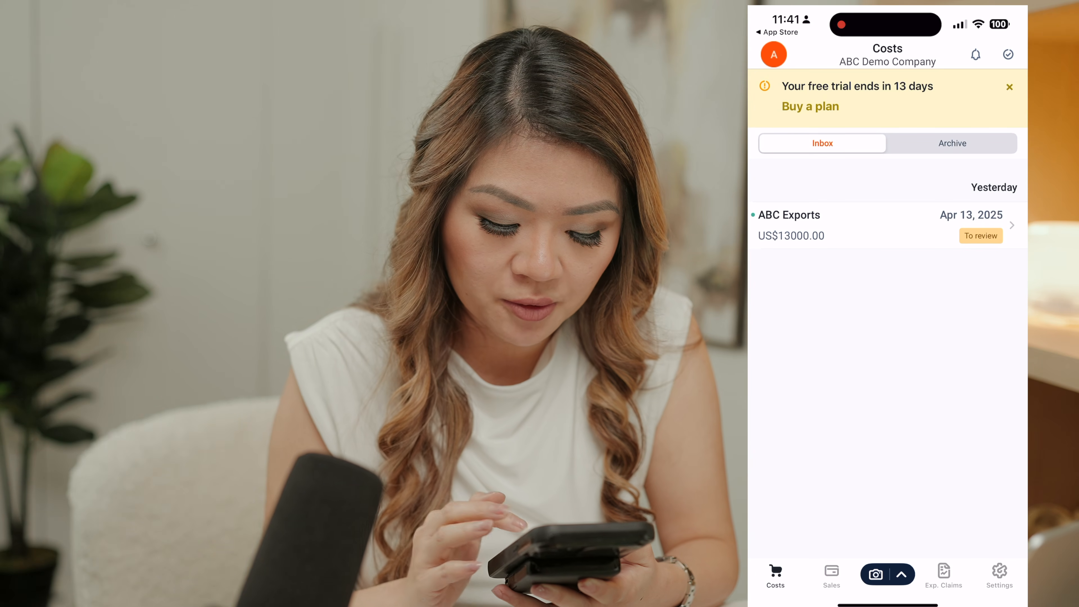
Step: Switch to the Dext mobile app and examine its sales inbox, expense claims and settings
click(832, 576)
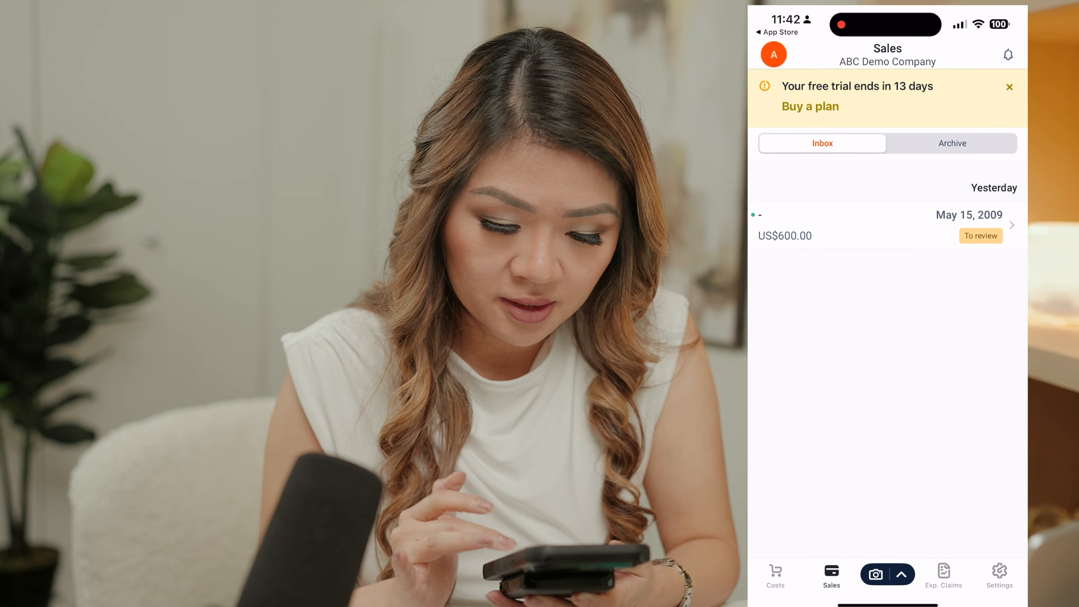
click(943, 575)
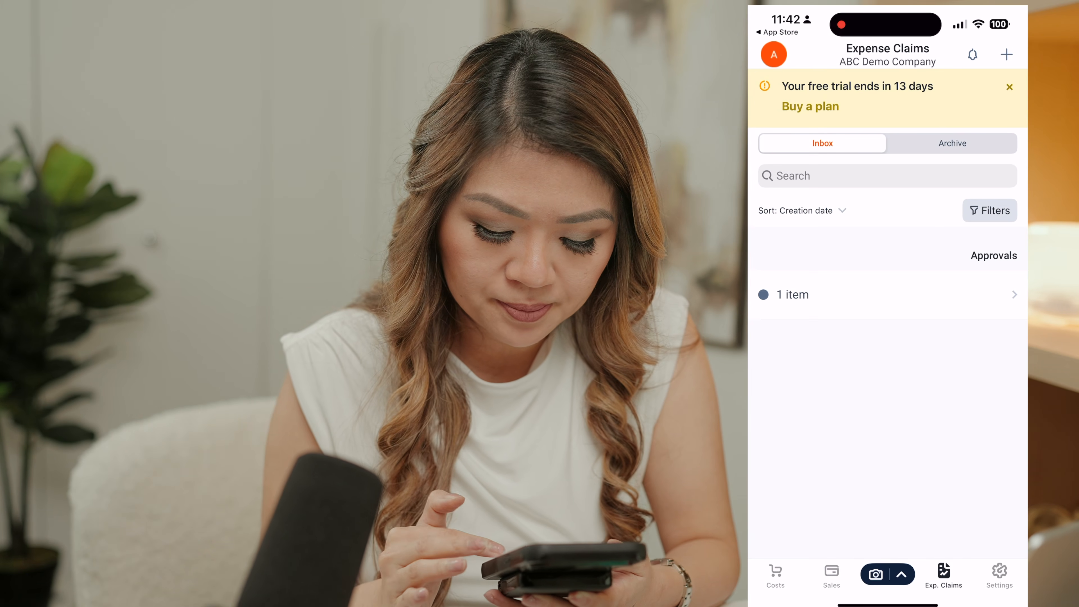
click(999, 576)
scroll(887, 342, down, 6)
scroll(887, 343, down, 1)
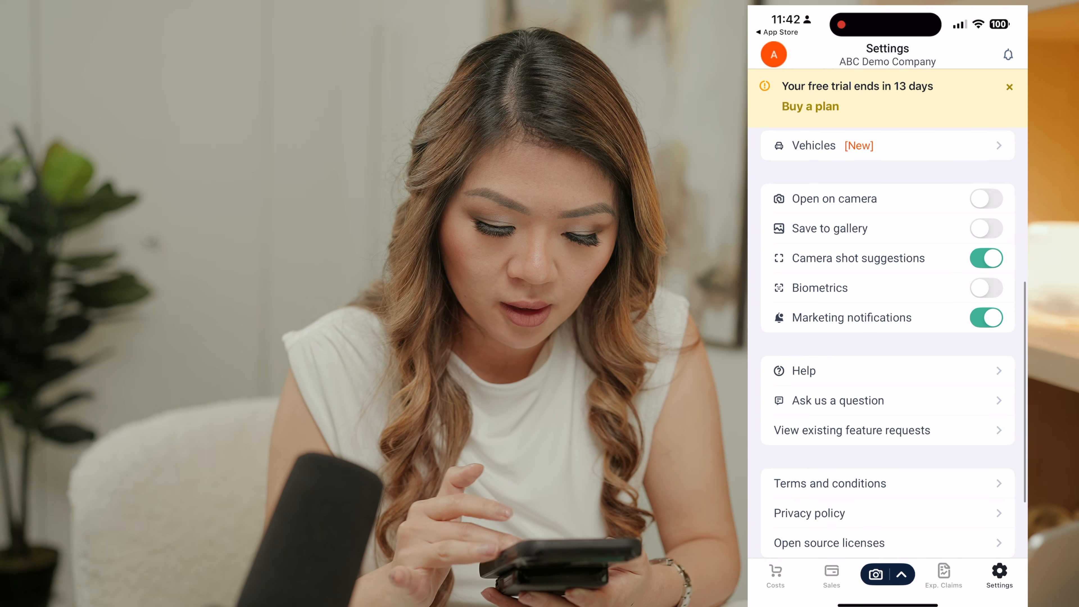
scroll(887, 343, up, 3)
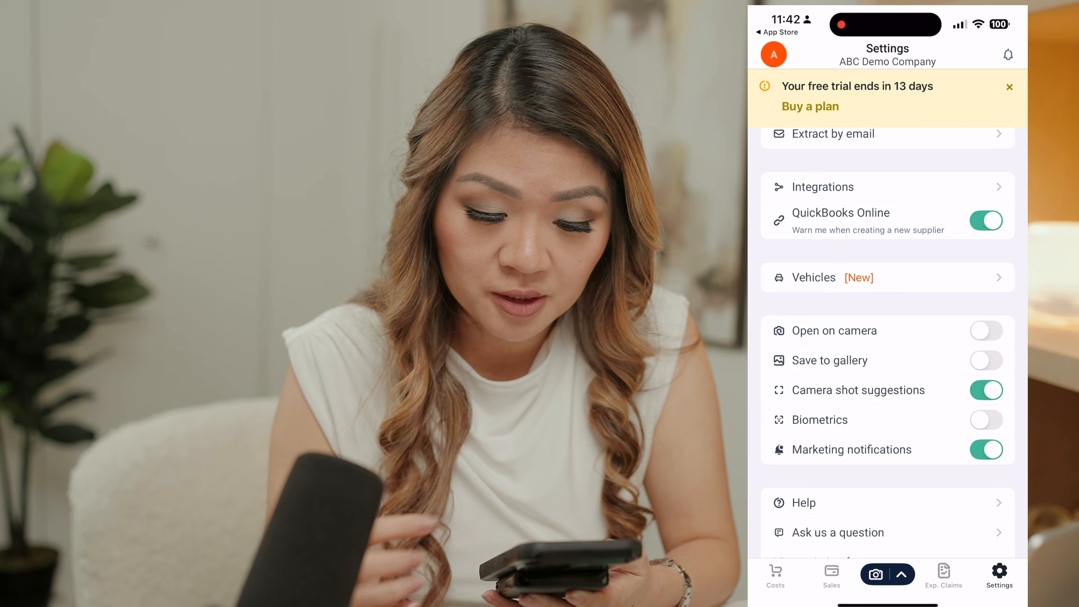
scroll(887, 342, up, 2)
scroll(887, 342, up, 1)
Step: Photograph the Nike receipt as a single cost document in the mobile app and submit it
click(875, 575)
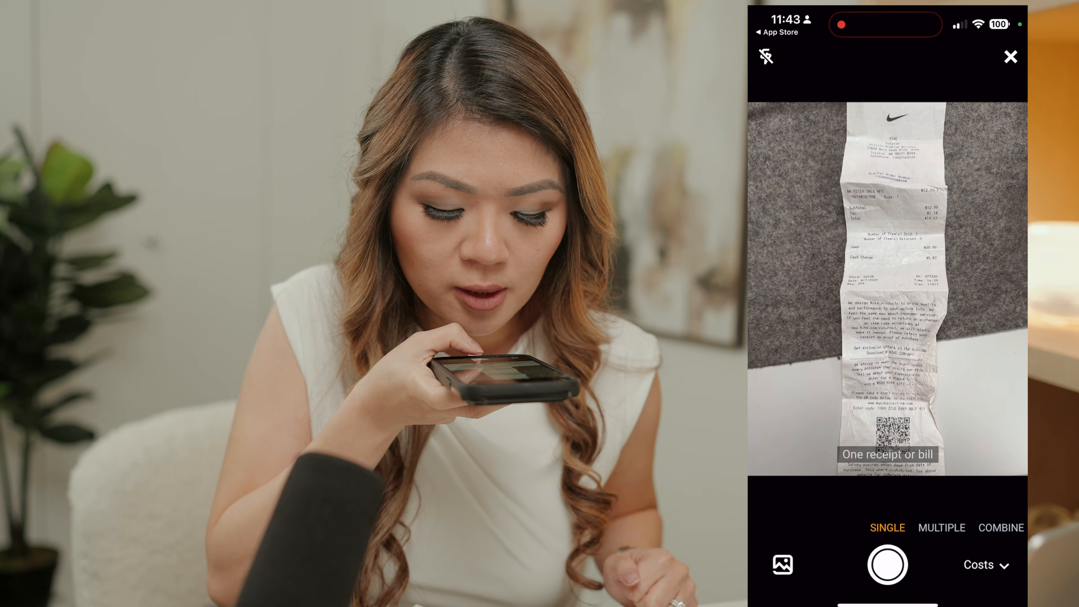
click(888, 564)
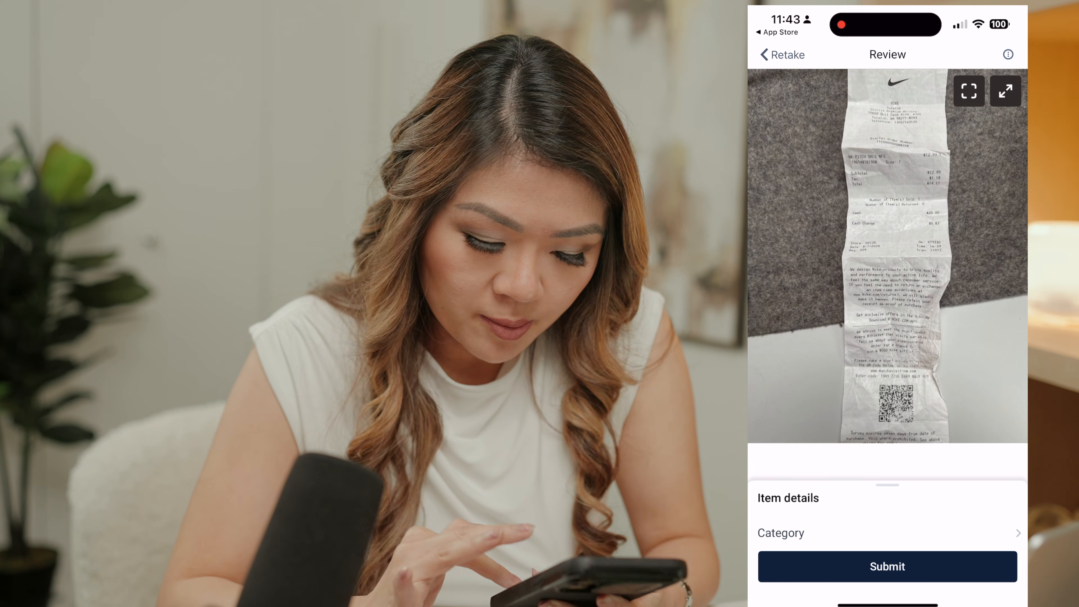
click(887, 566)
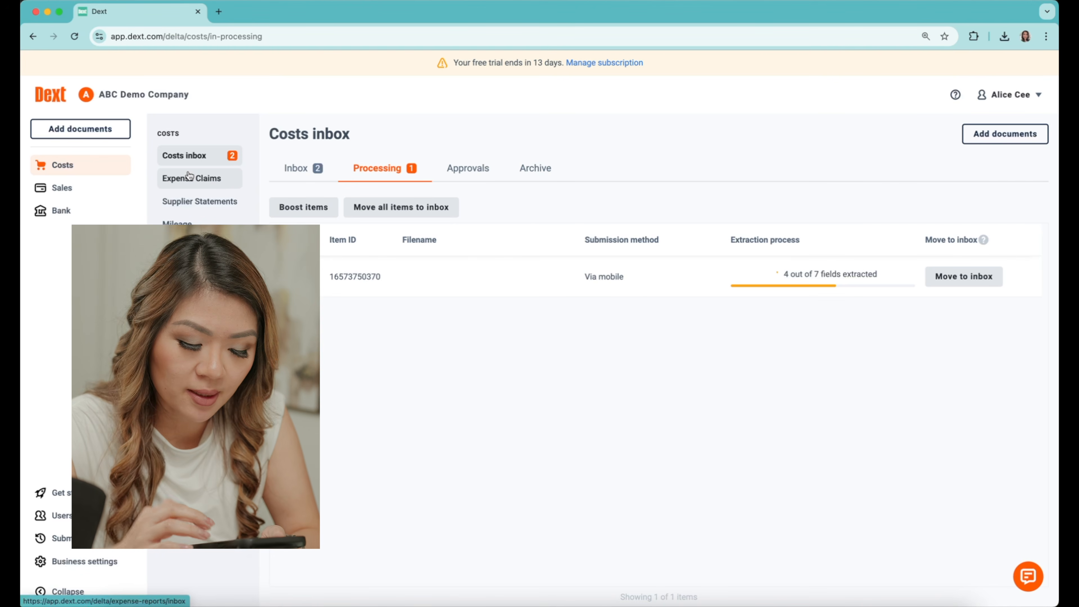
Step: Switch to Dext in the browser and open the approved April 2025 expenses claim
click(189, 176)
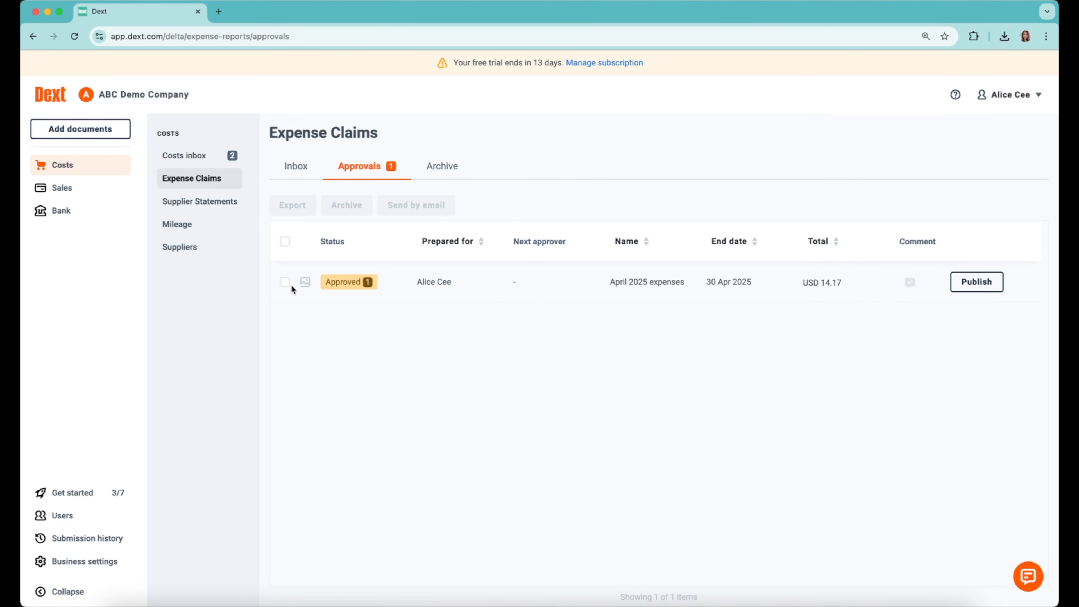
click(443, 280)
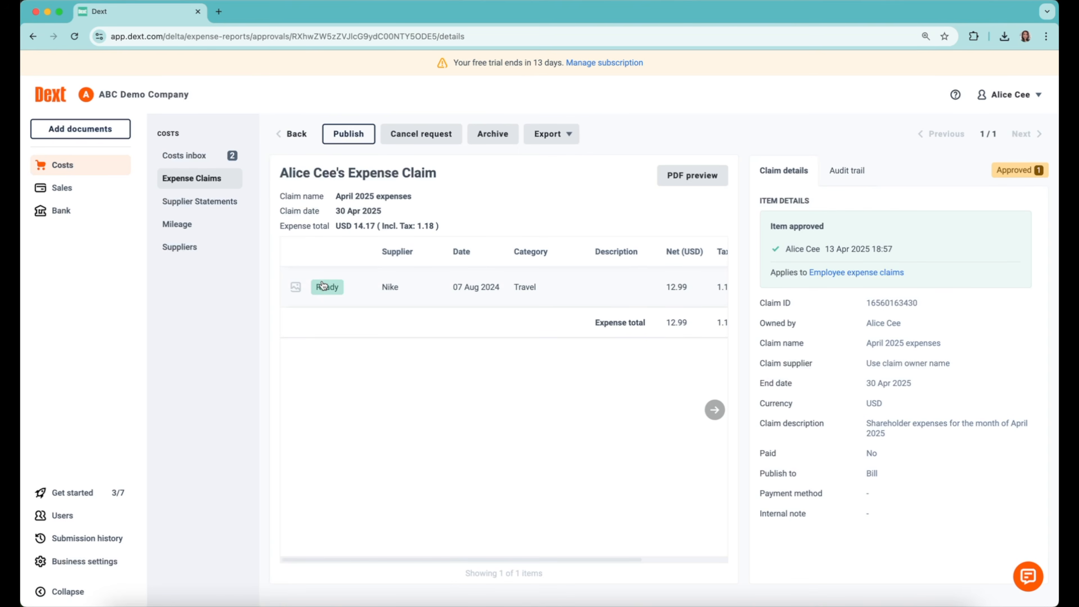